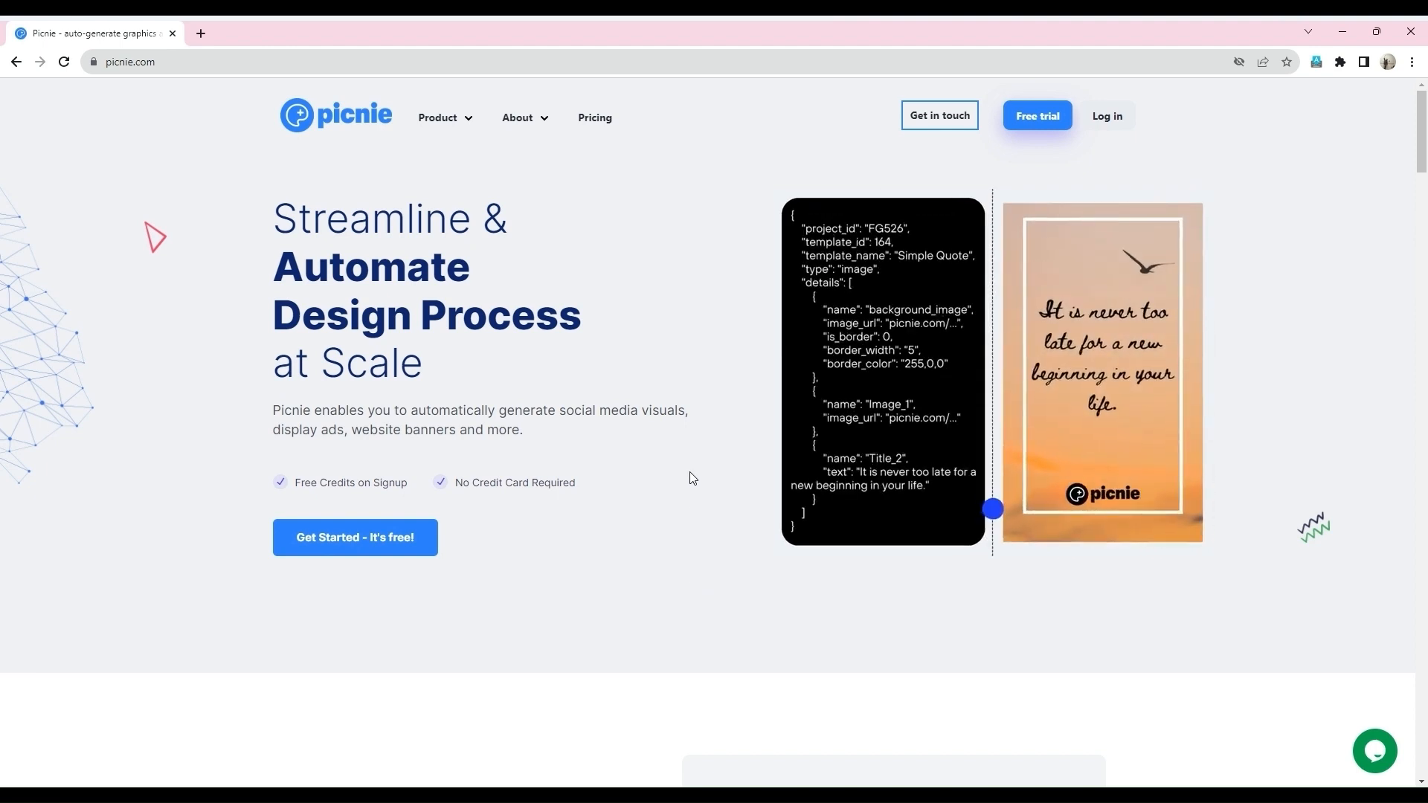
- Sign in to the Picnie account with the saved credentials
{"action": "left_click", "coordinate": [1108, 117]}
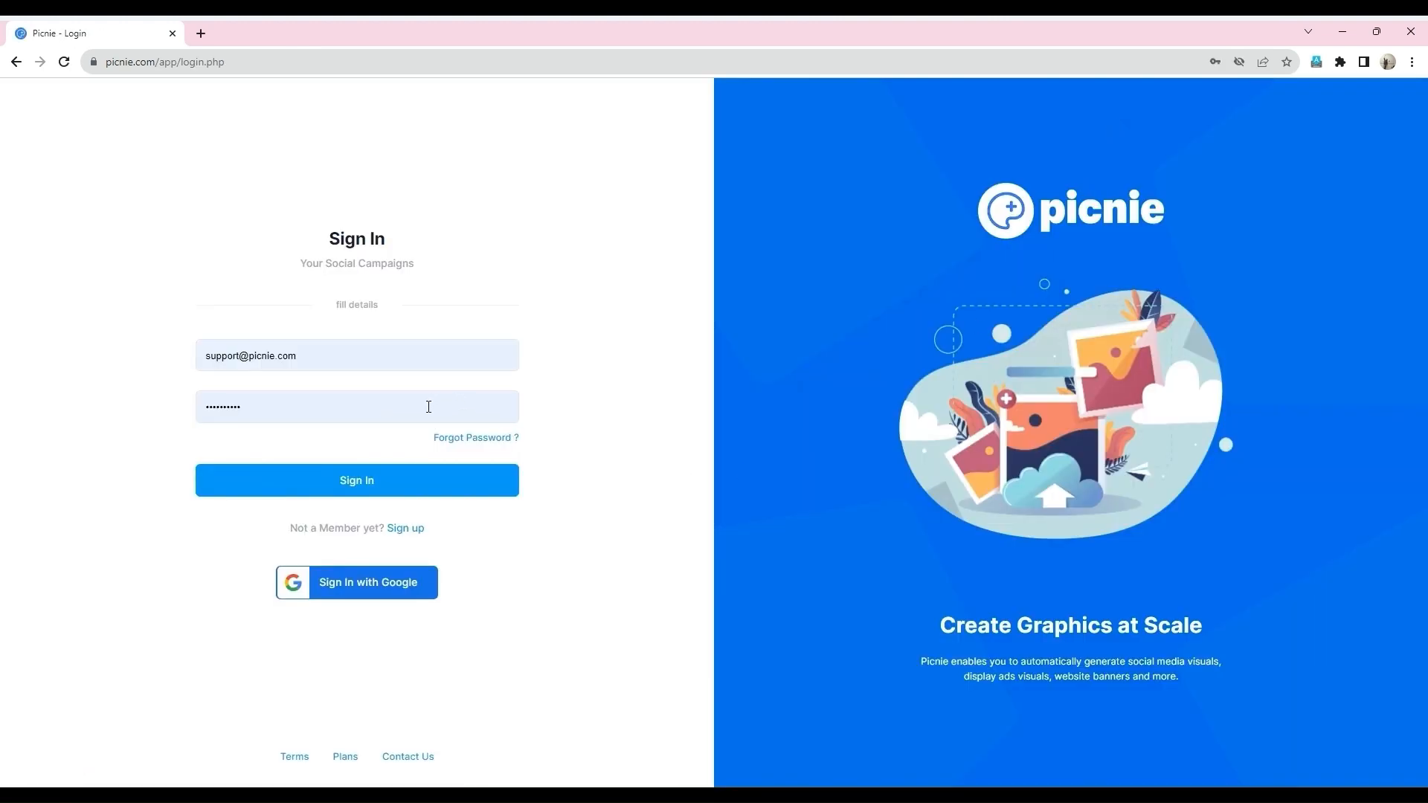
{"action": "left_click", "coordinate": [378, 490]}
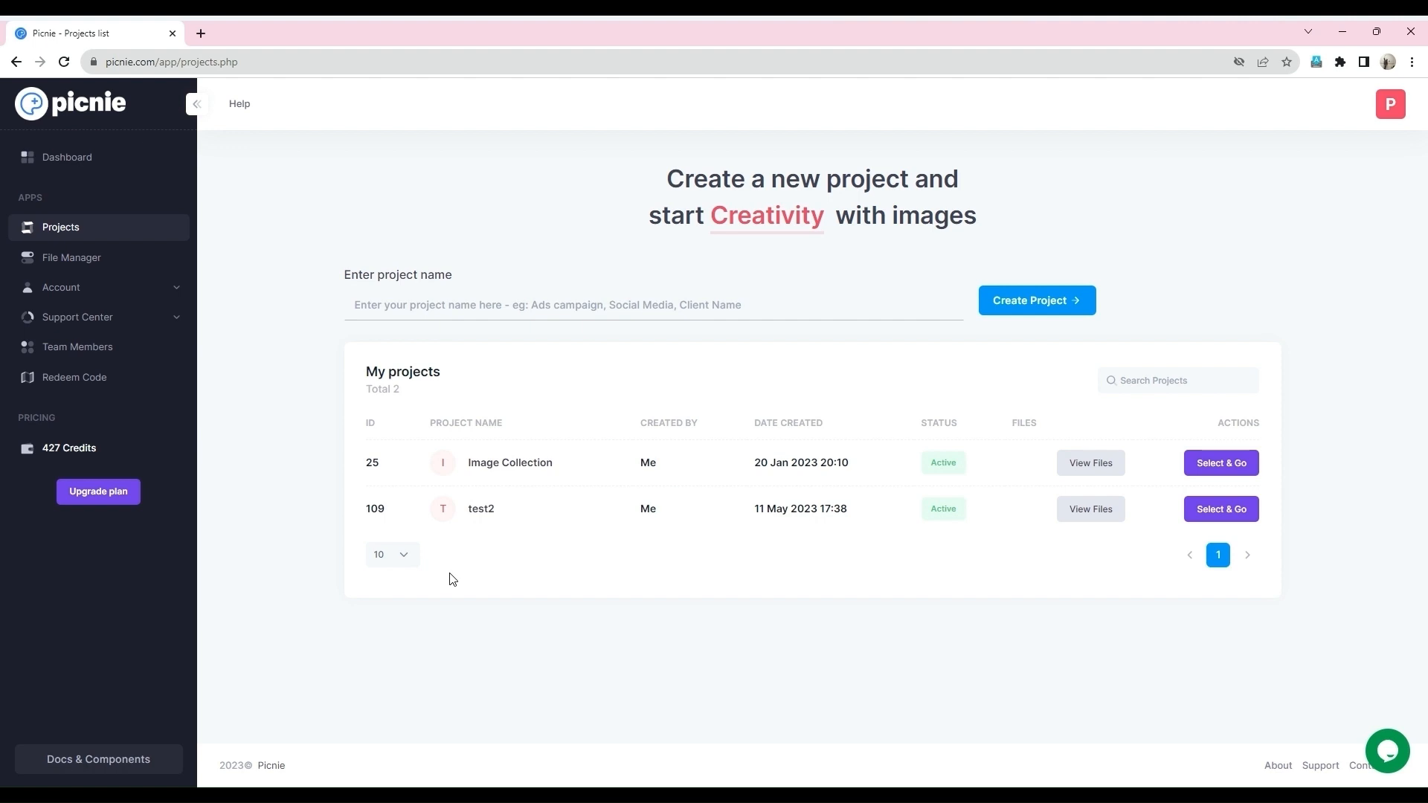
- Open the Image Collection project and select its Image generation tool
{"action": "left_click", "coordinate": [513, 462]}
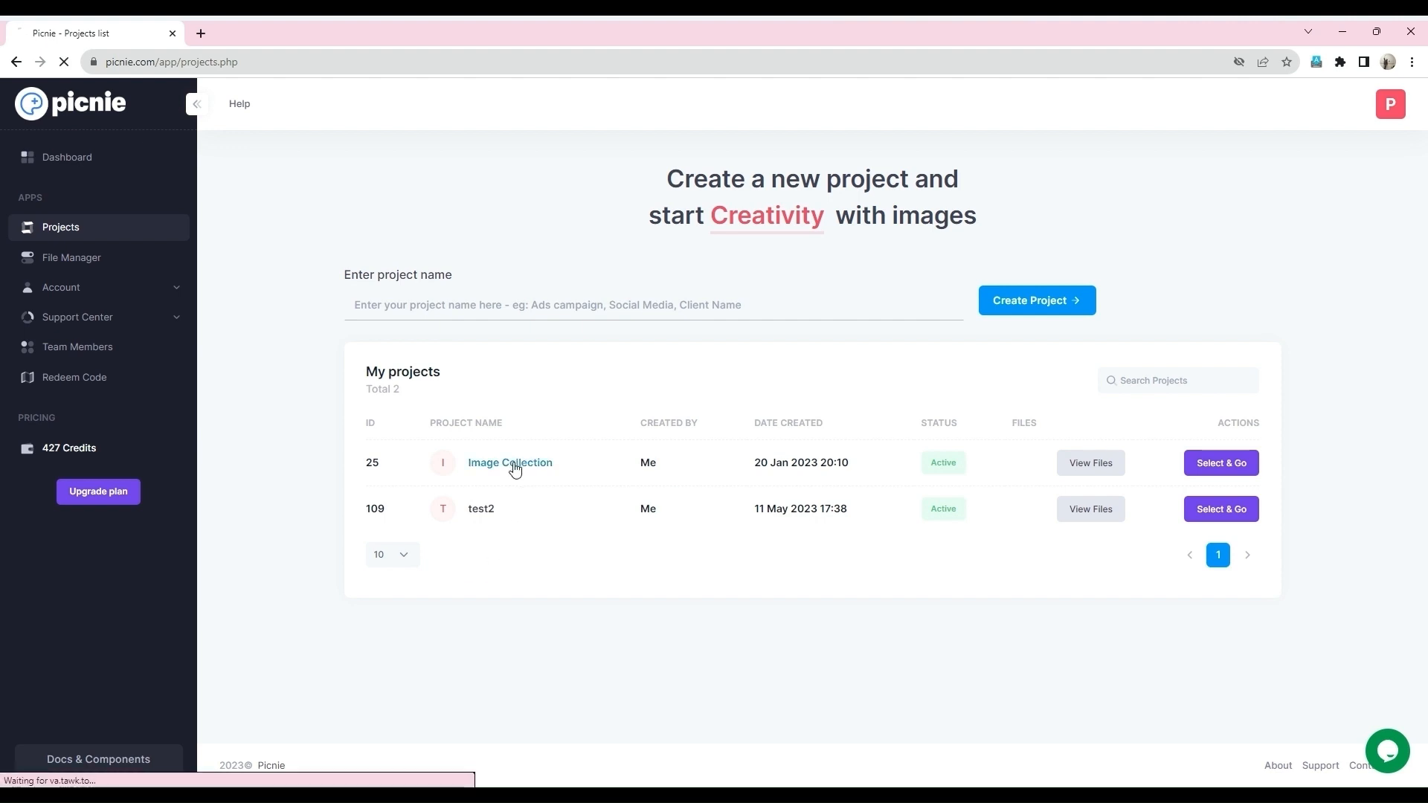
{"action": "scroll", "coordinate": [515, 569], "scroll_direction": "down", "scroll_amount": 1}
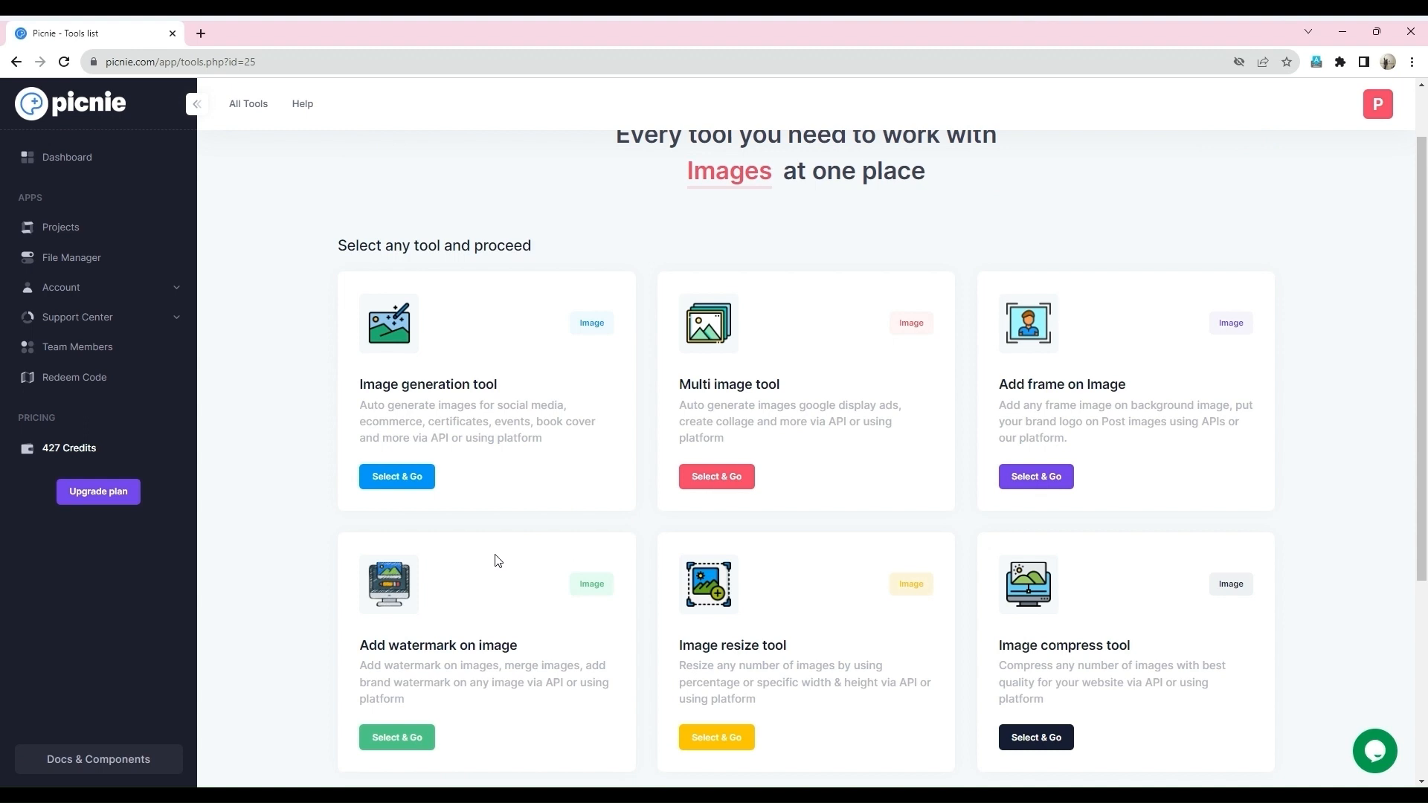
{"action": "left_click", "coordinate": [410, 486]}
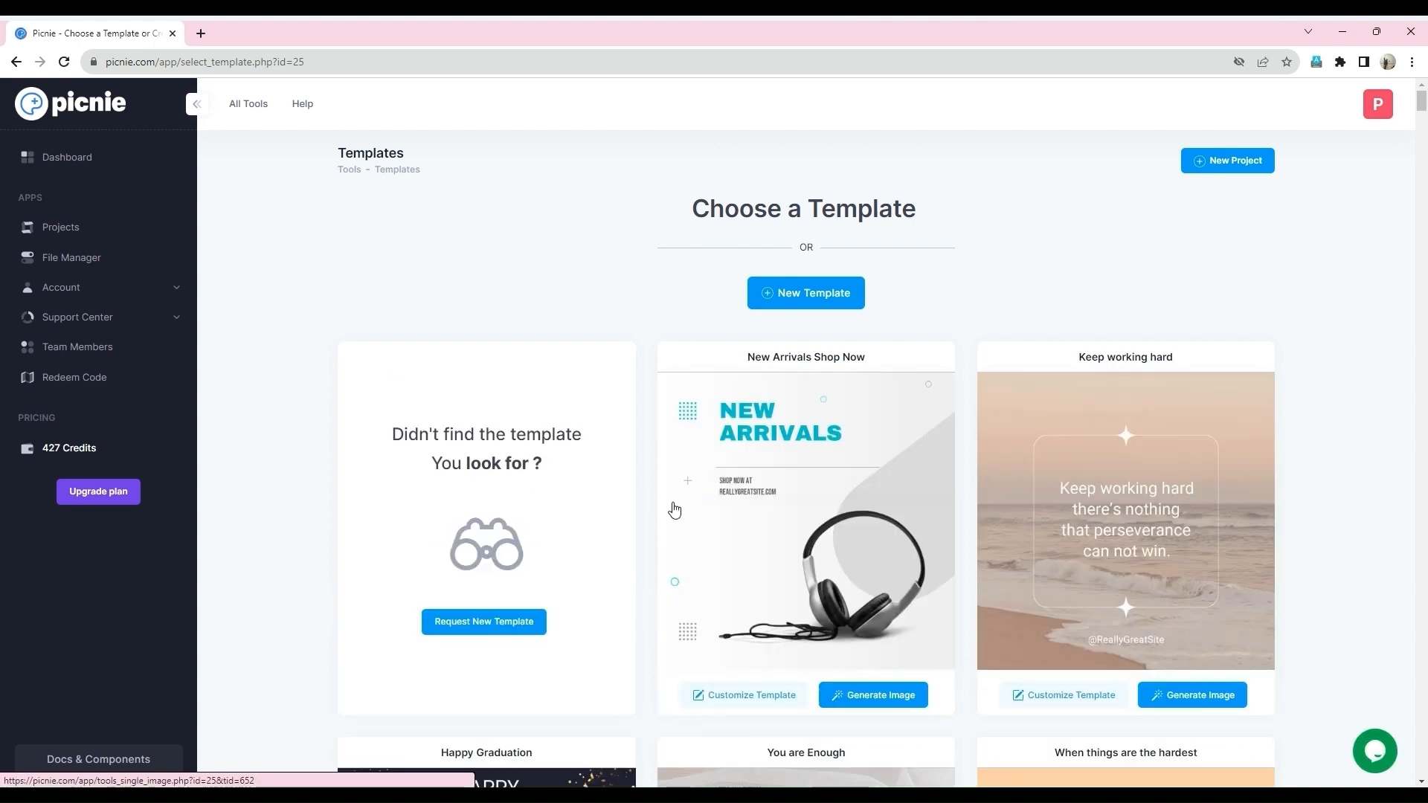
- Browse the template gallery and open the "When things are the hardest" template for customization
{"action": "scroll", "coordinate": [983, 601], "scroll_direction": "down", "scroll_amount": 6}
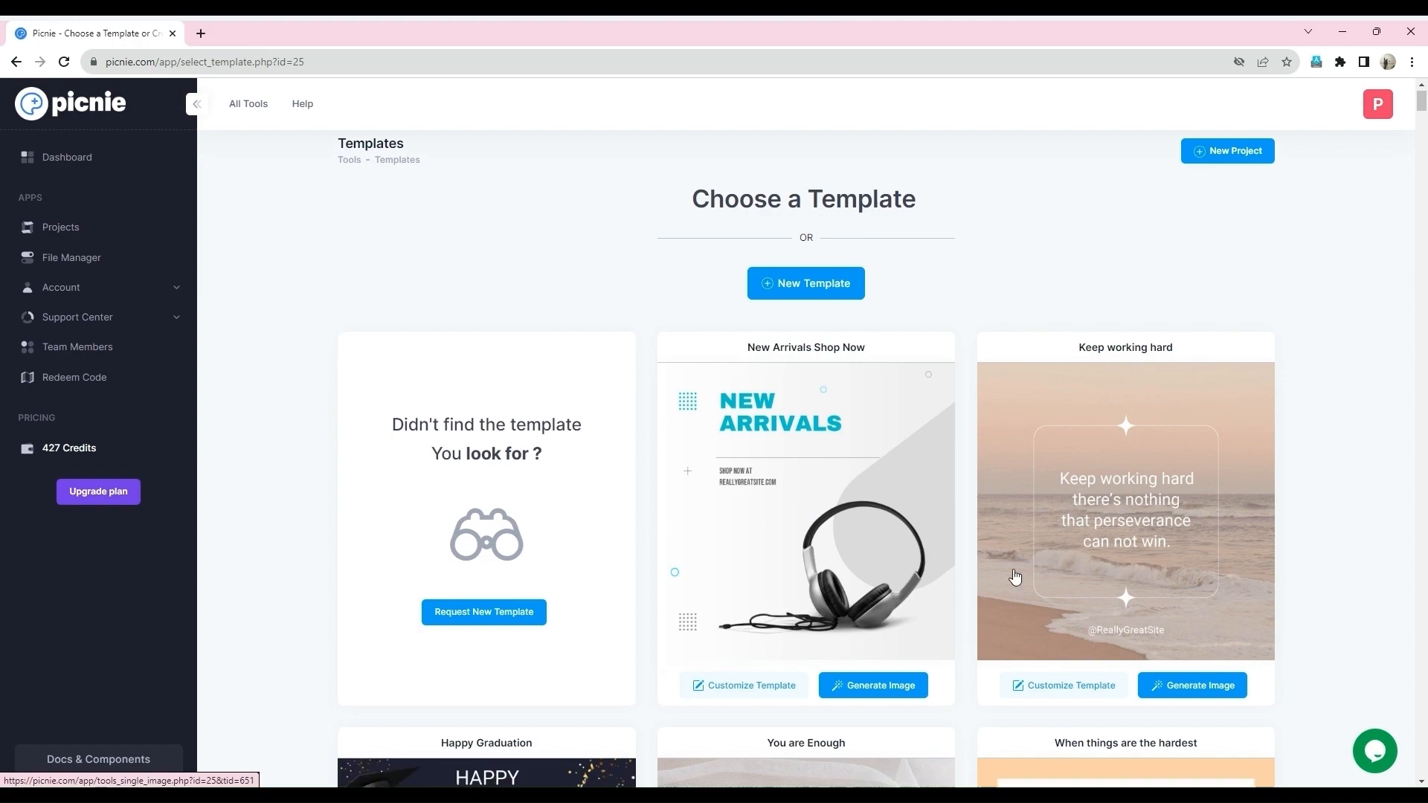
{"action": "scroll", "coordinate": [982, 602], "scroll_direction": "down", "scroll_amount": 14}
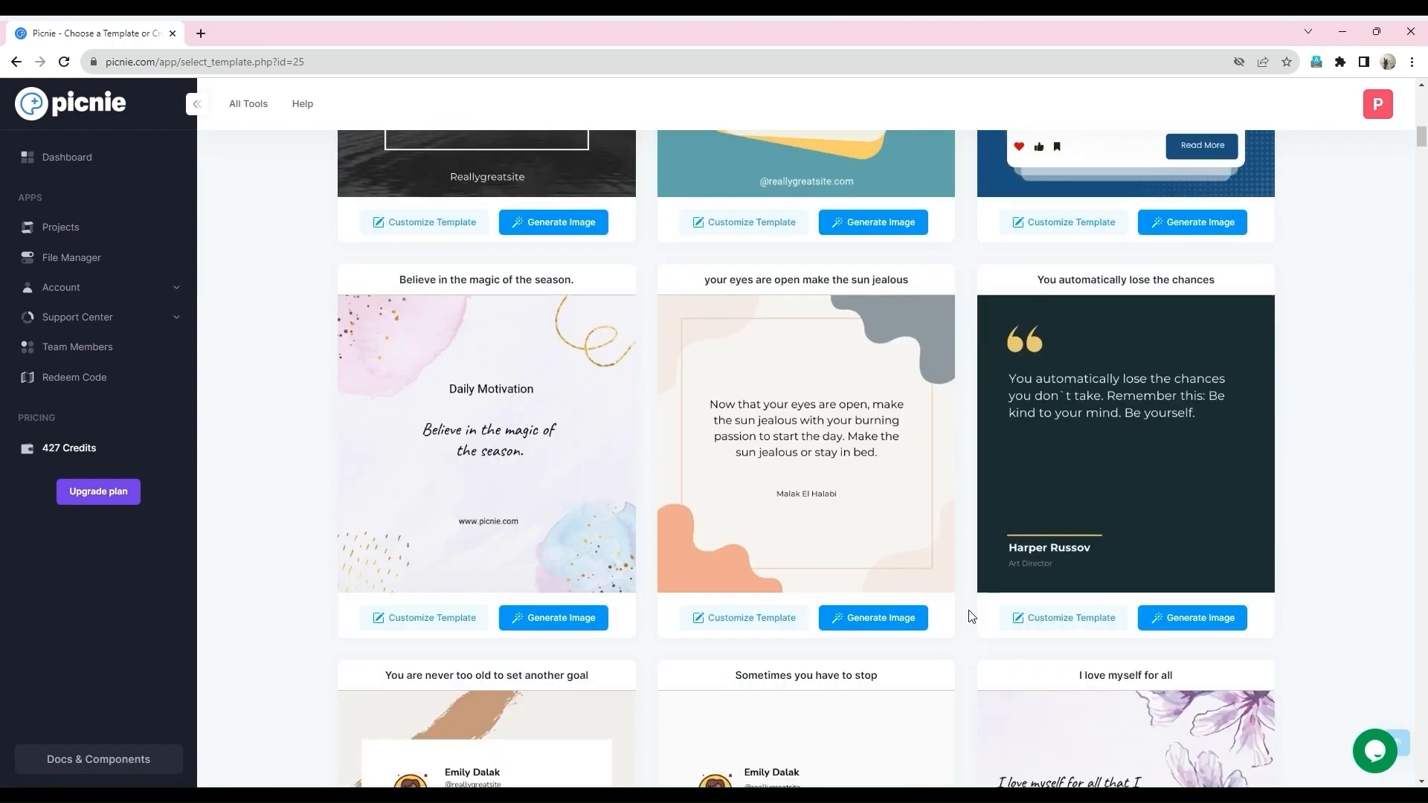
{"action": "scroll", "coordinate": [968, 623], "scroll_direction": "down", "scroll_amount": 14}
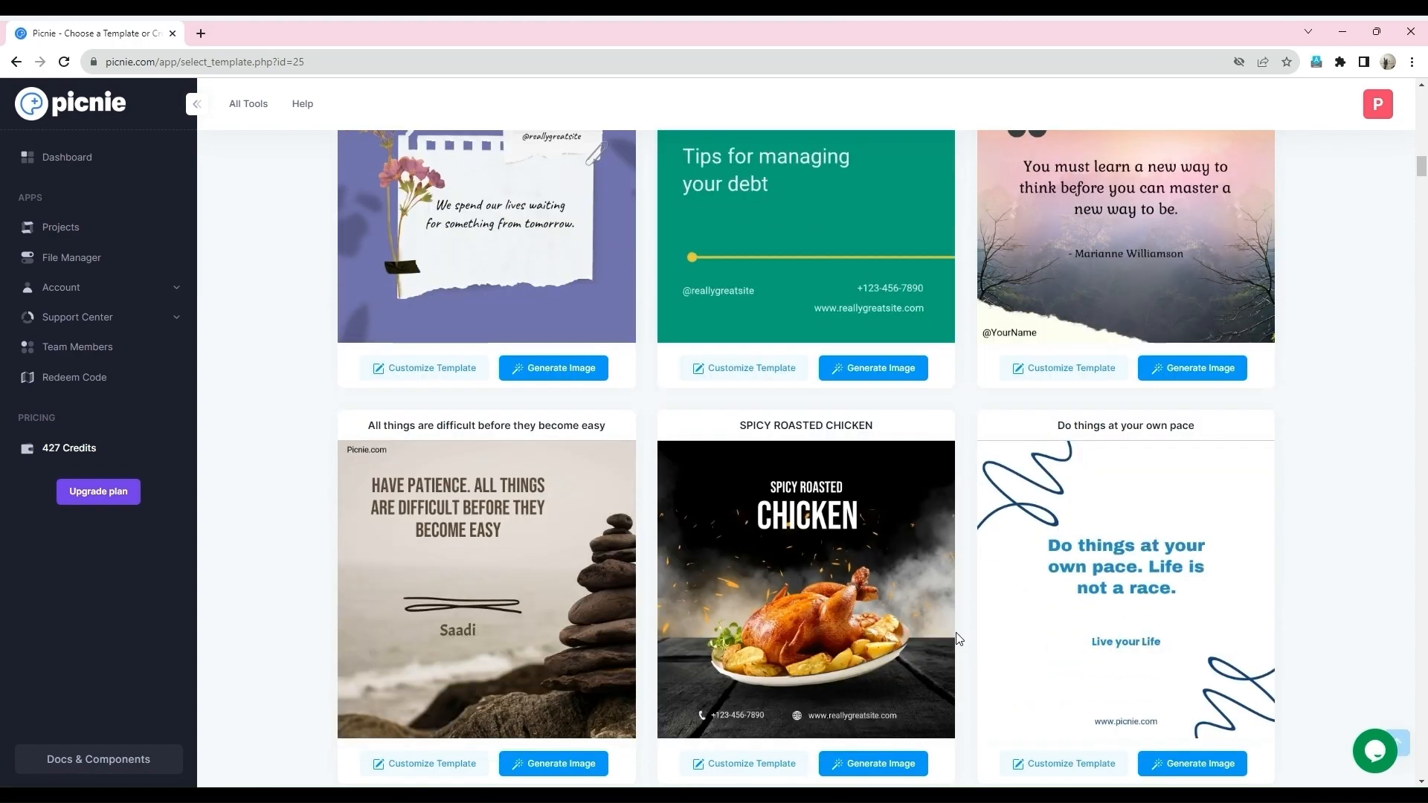
{"action": "scroll", "coordinate": [955, 648], "scroll_direction": "down", "scroll_amount": 5}
{"action": "scroll", "coordinate": [955, 655], "scroll_direction": "up", "scroll_amount": 5}
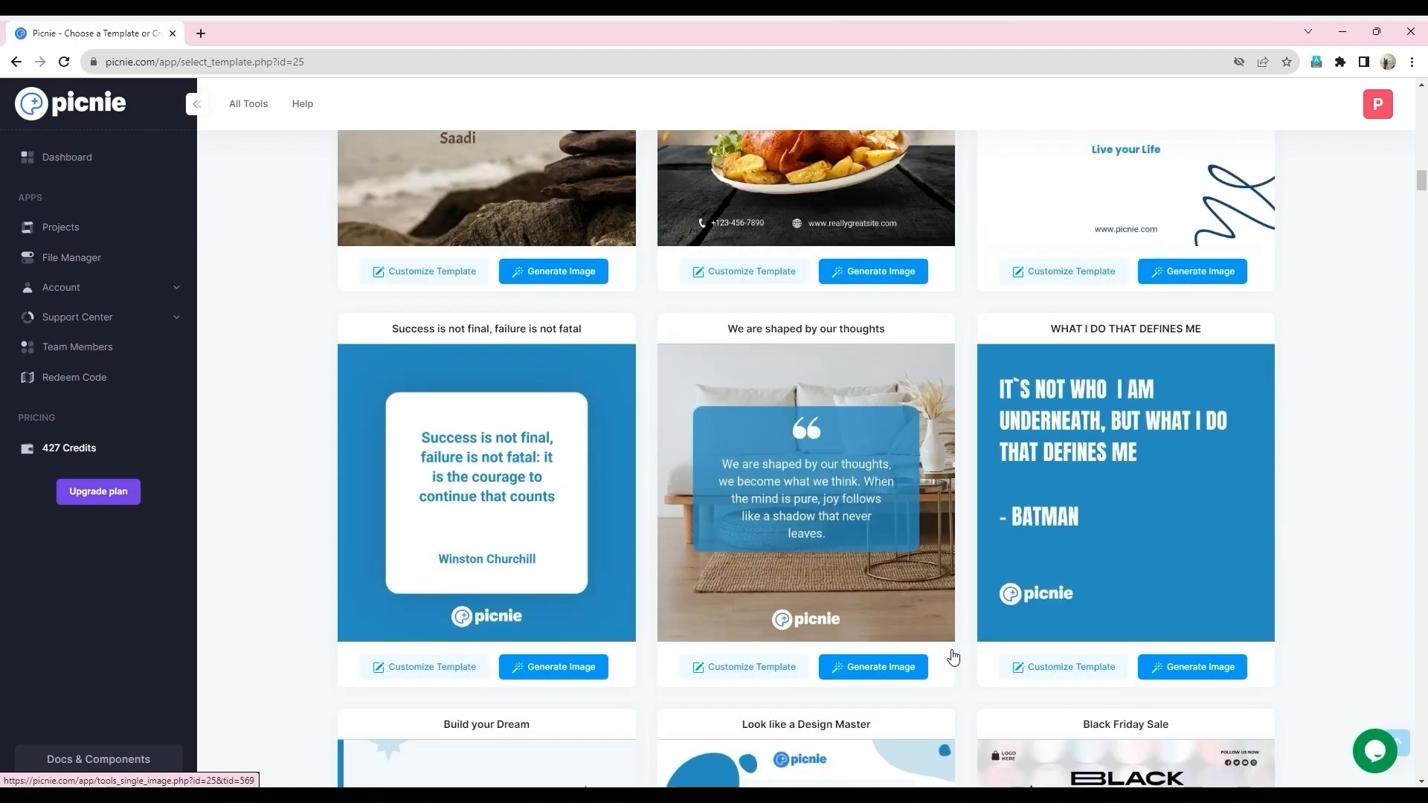
{"action": "scroll", "coordinate": [954, 657], "scroll_direction": "up", "scroll_amount": 18}
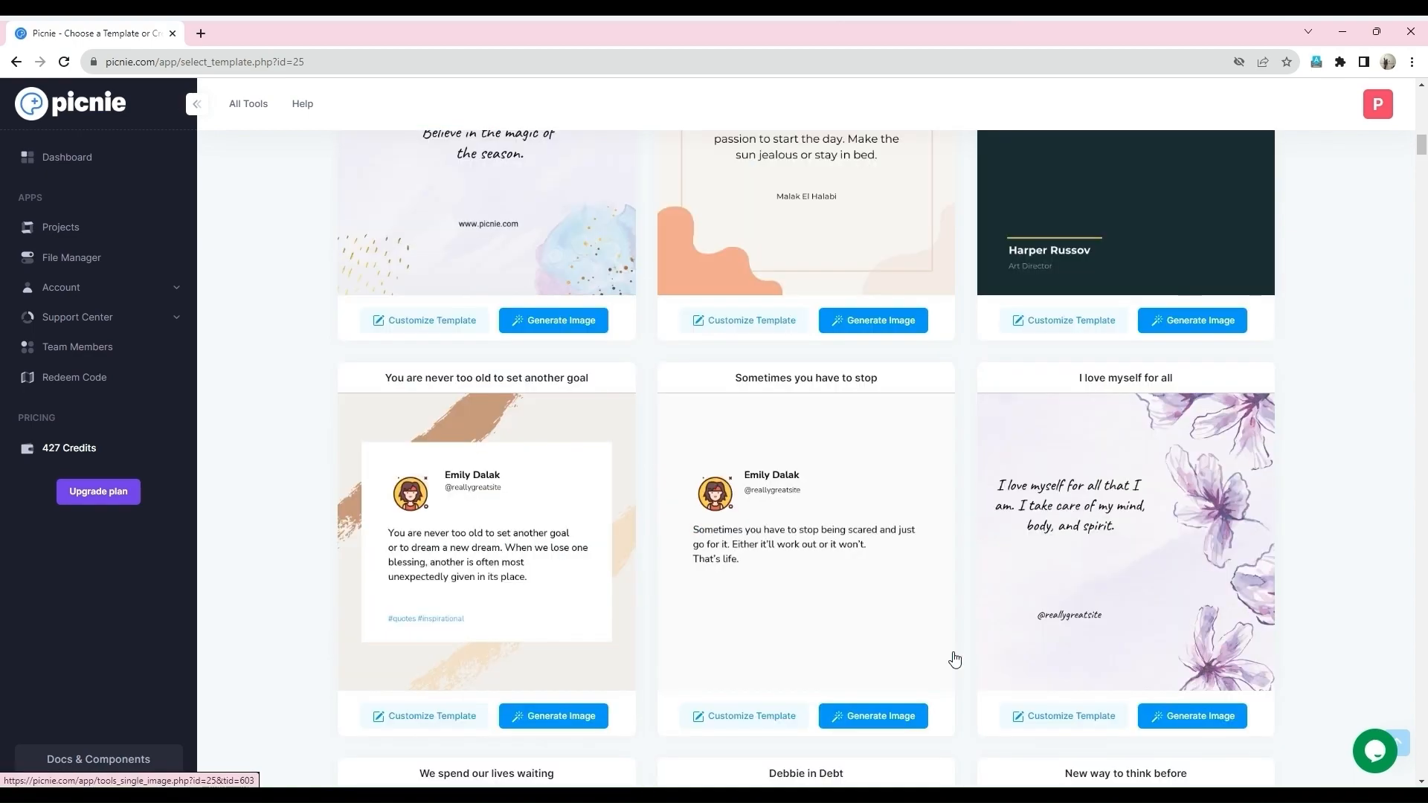
{"action": "scroll", "coordinate": [955, 660], "scroll_direction": "up", "scroll_amount": 9}
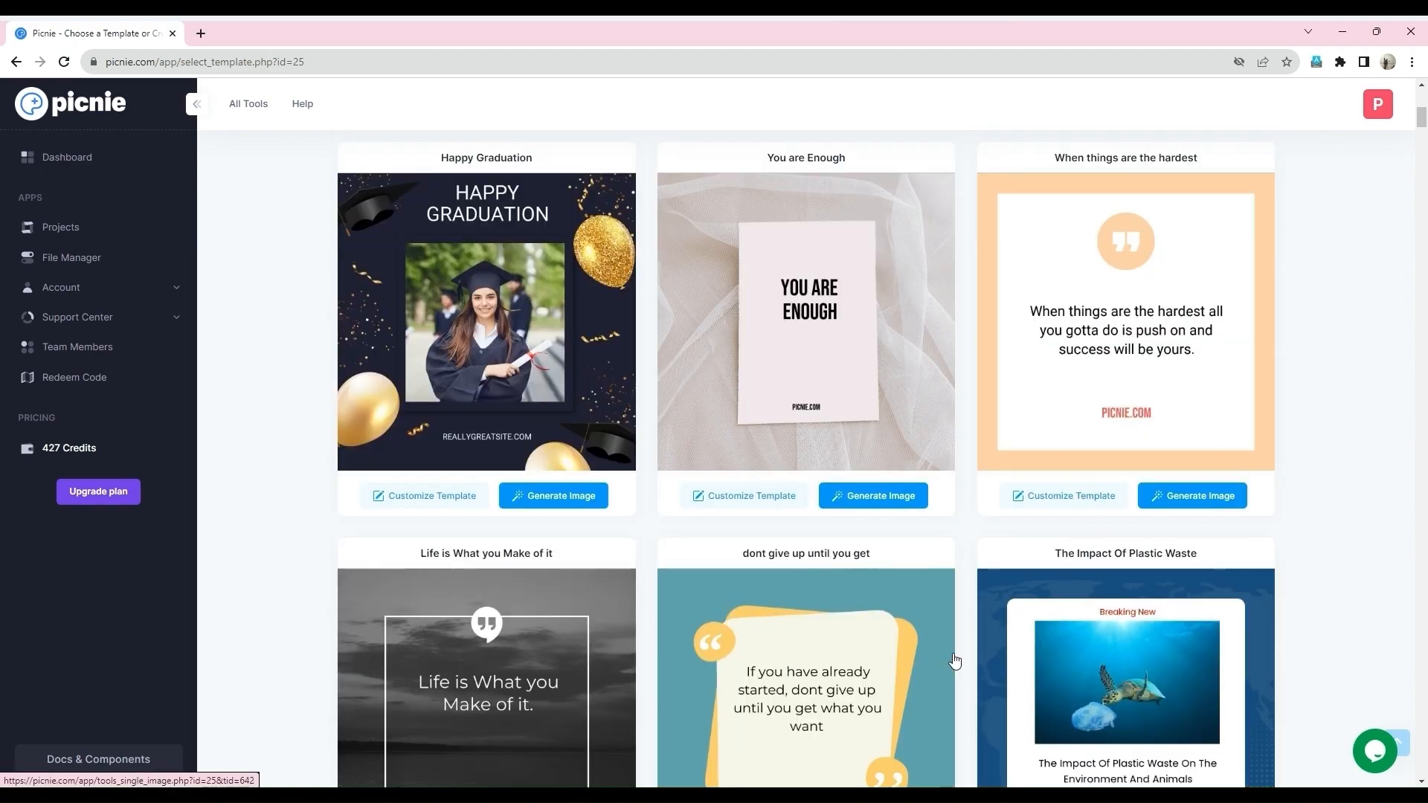
{"action": "scroll", "coordinate": [955, 661], "scroll_direction": "up", "scroll_amount": 3}
{"action": "scroll", "coordinate": [954, 661], "scroll_direction": "down", "scroll_amount": 2}
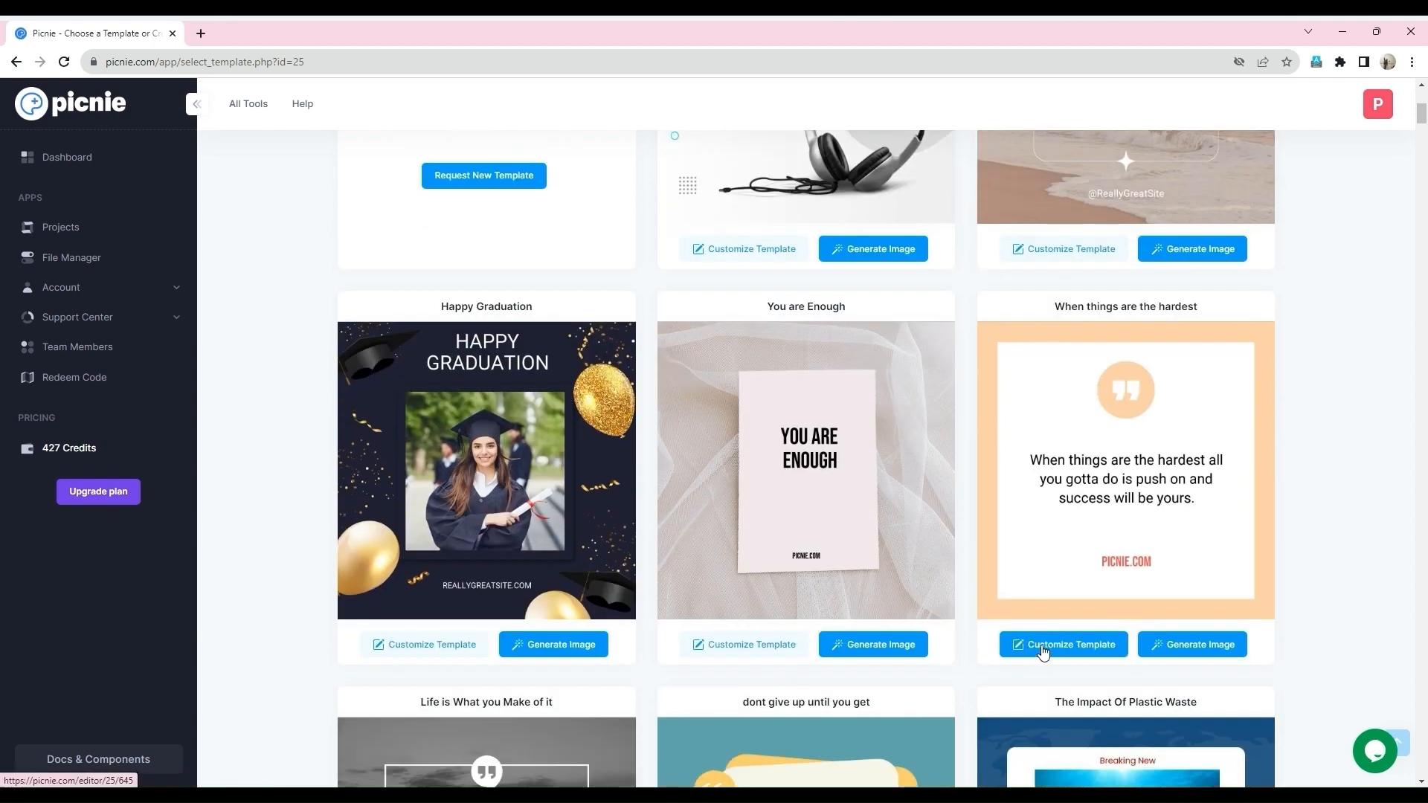
{"action": "left_click", "coordinate": [1044, 645]}
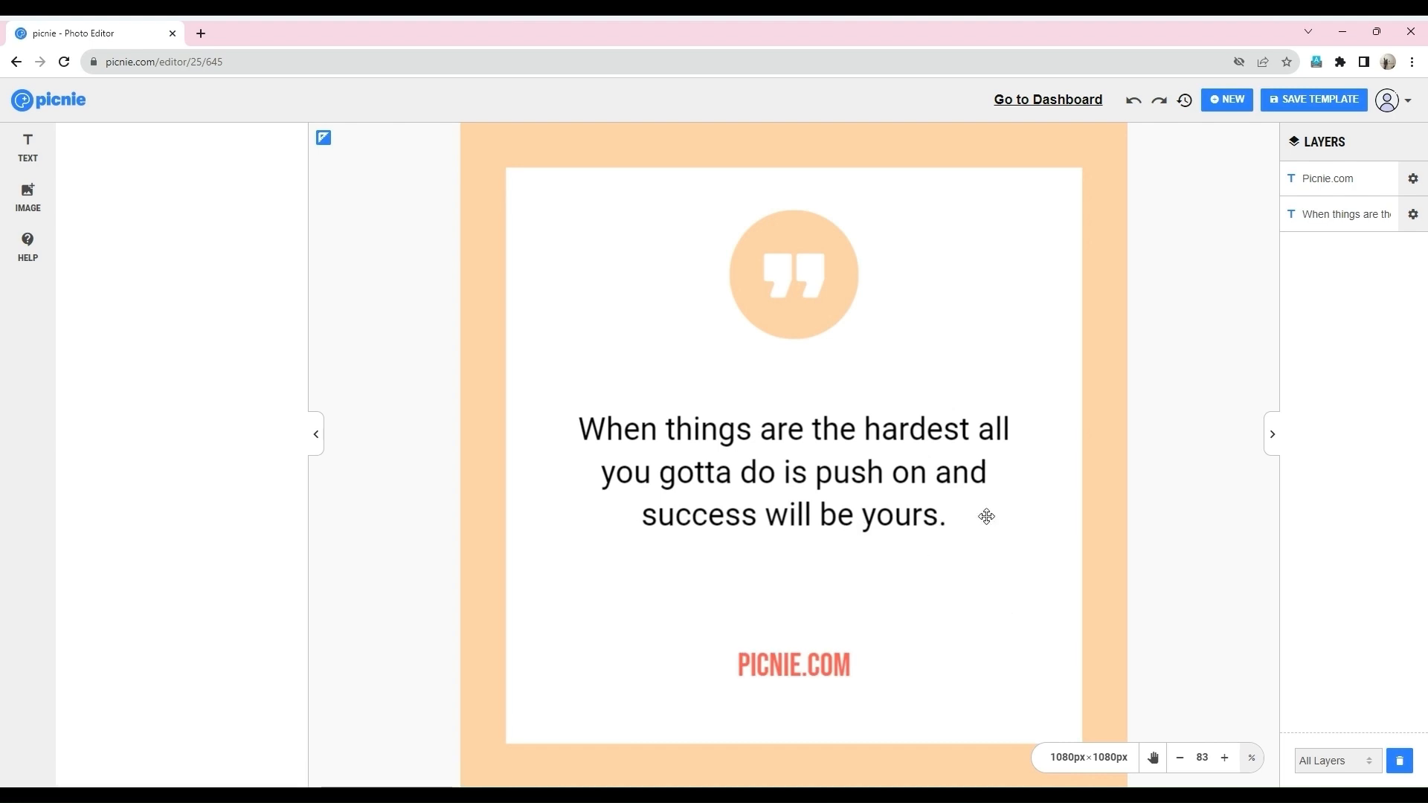
- Change the font family of the quote text "When things are the hardest..." to Anton
{"action": "left_click", "coordinate": [800, 464]}
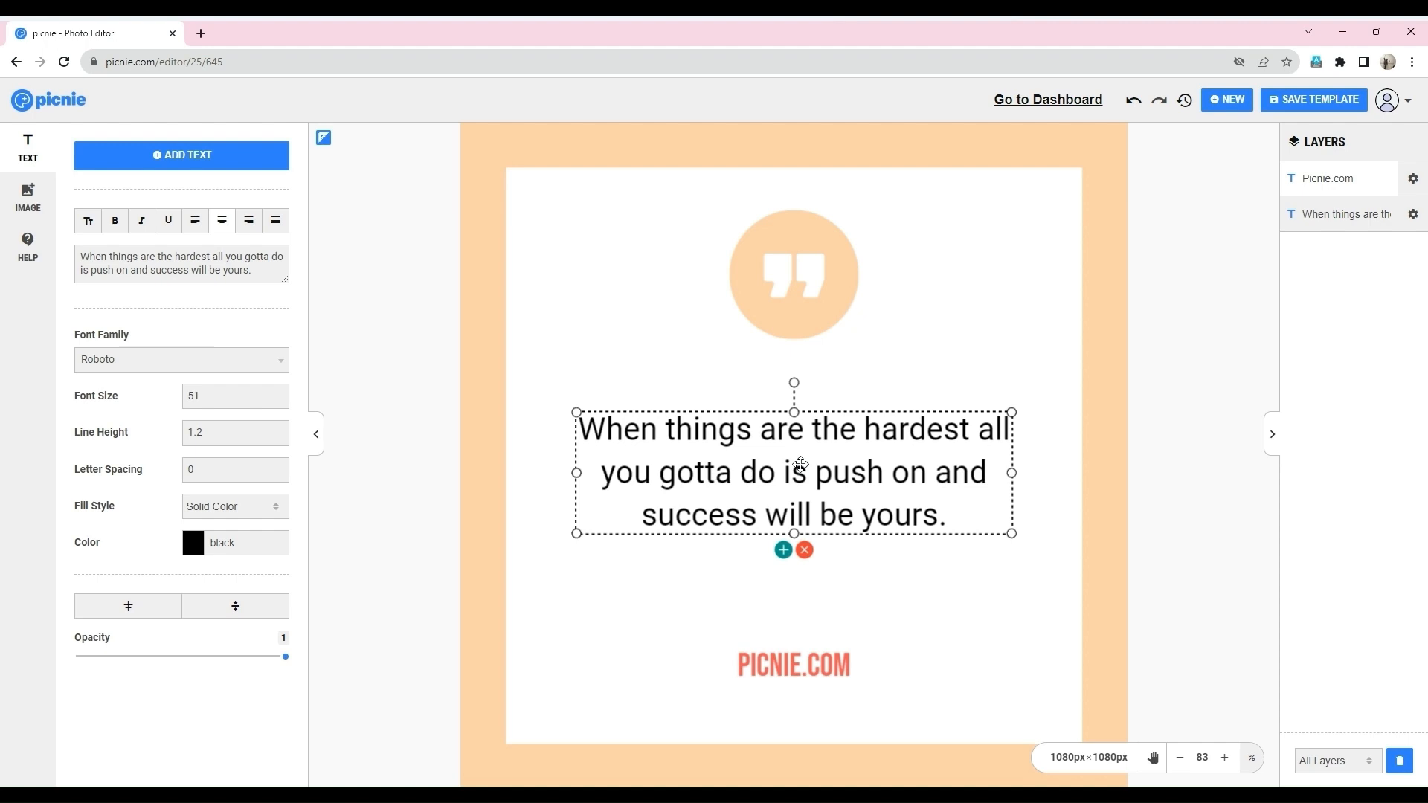
{"action": "left_click", "coordinate": [137, 365]}
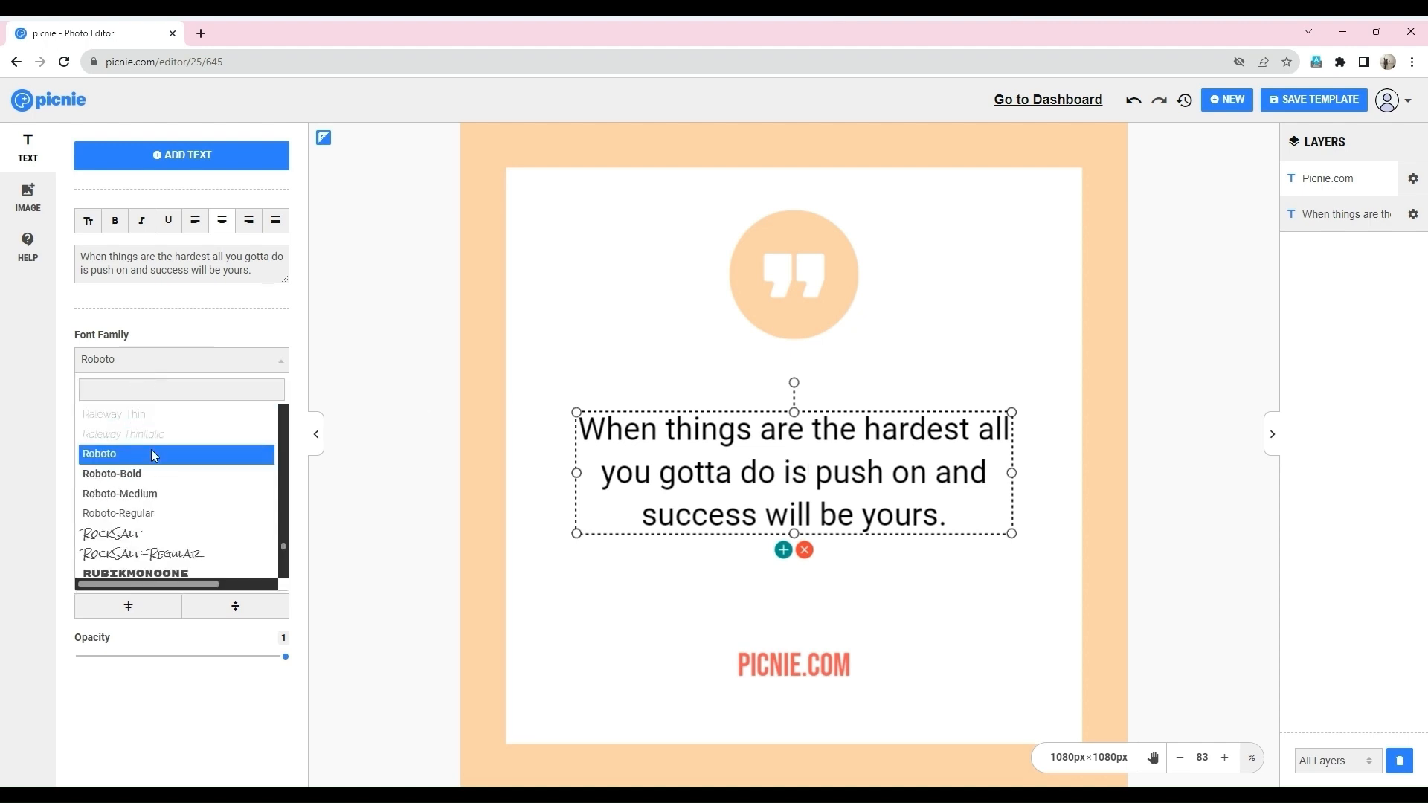
{"action": "scroll", "coordinate": [152, 461], "scroll_direction": "down", "scroll_amount": 2}
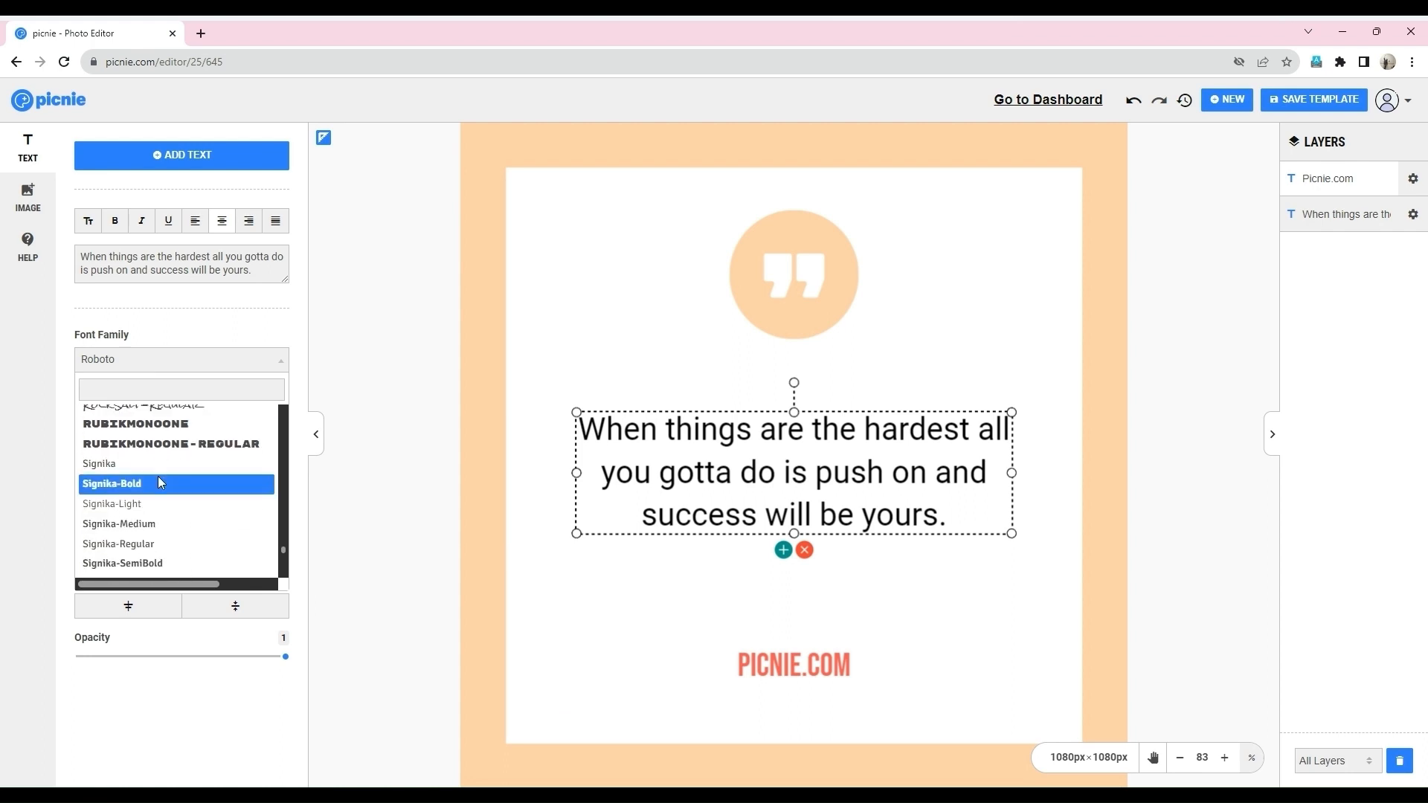
{"action": "scroll", "coordinate": [158, 476], "scroll_direction": "down", "scroll_amount": 6}
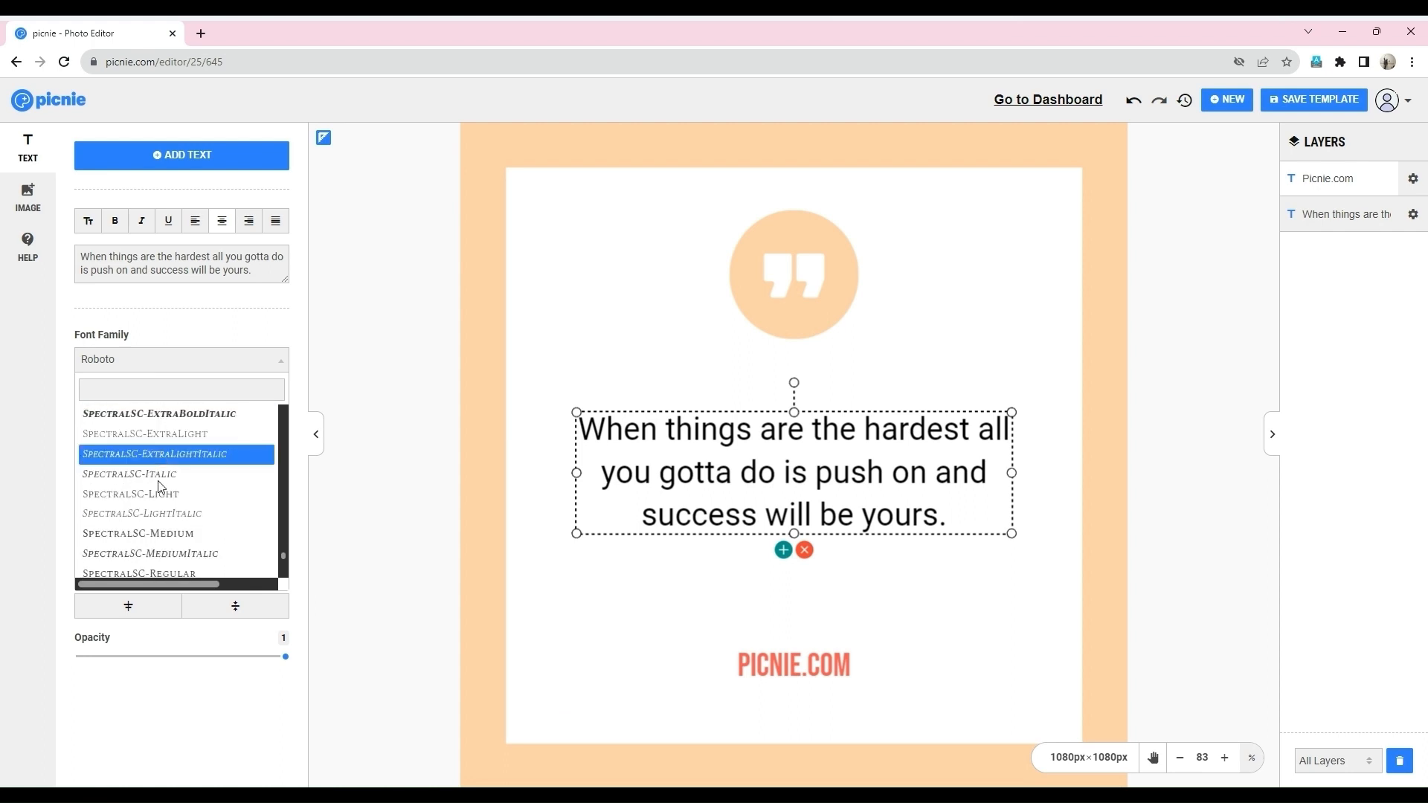
{"action": "scroll", "coordinate": [160, 487], "scroll_direction": "down", "scroll_amount": 8}
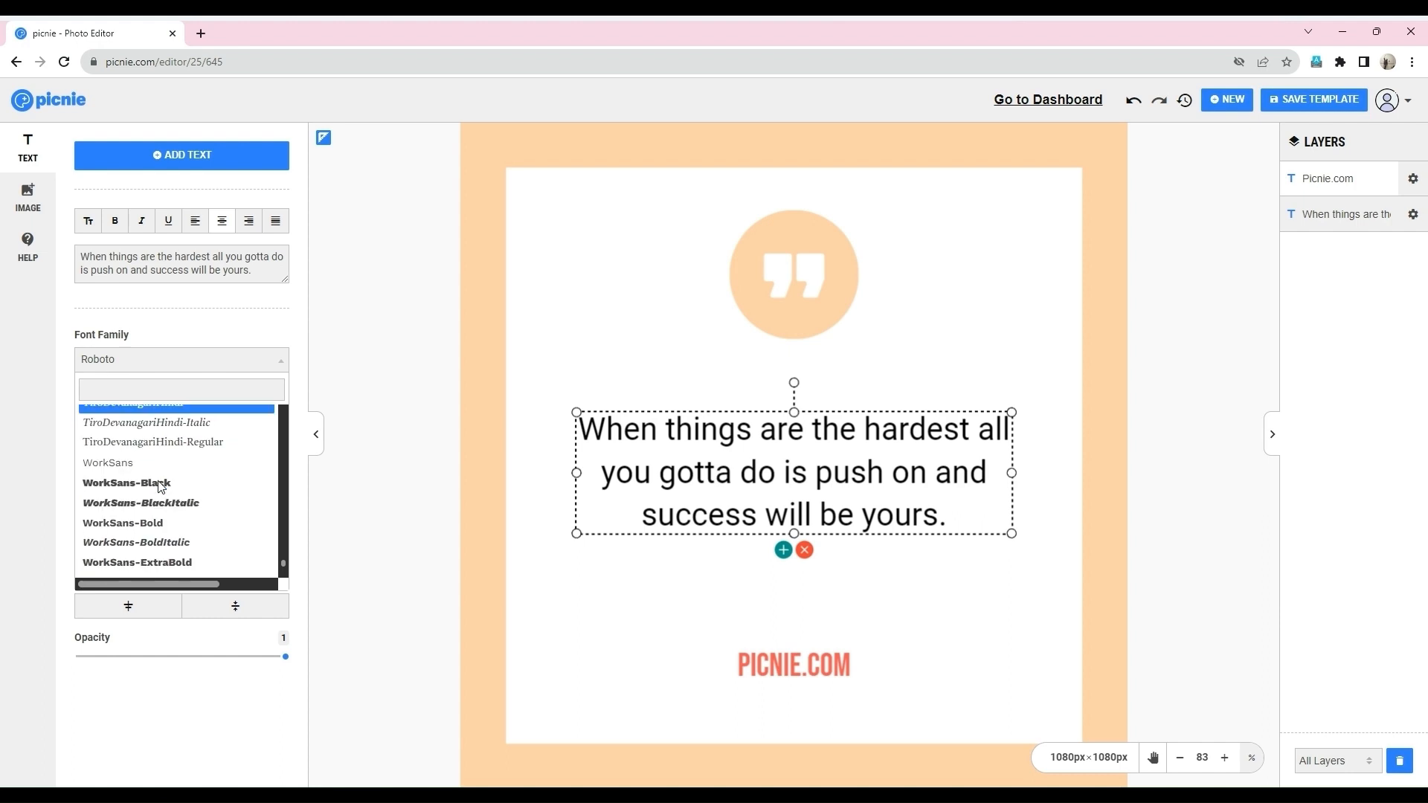
{"action": "scroll", "coordinate": [160, 487], "scroll_direction": "down", "scroll_amount": 5}
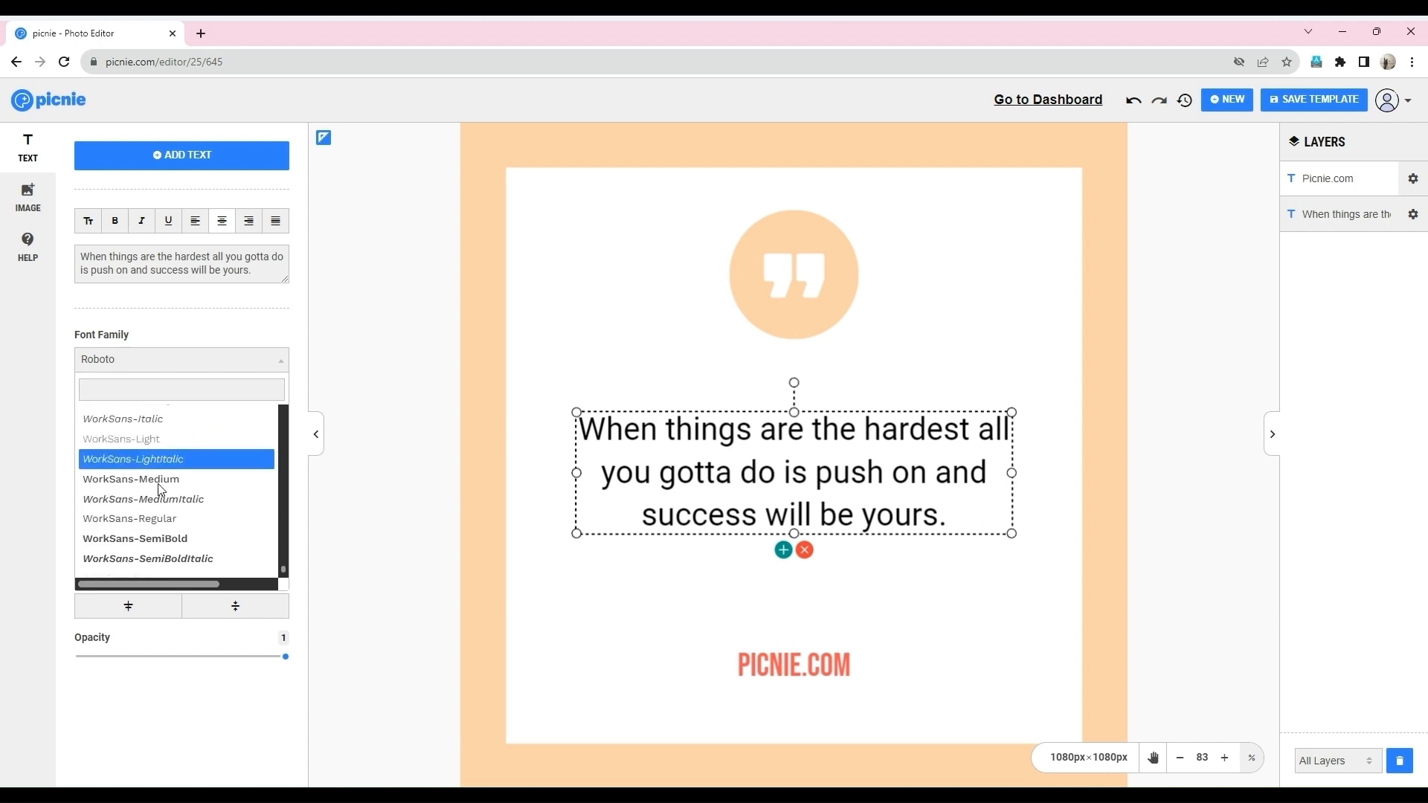
{"action": "scroll", "coordinate": [159, 490], "scroll_direction": "up", "scroll_amount": 5}
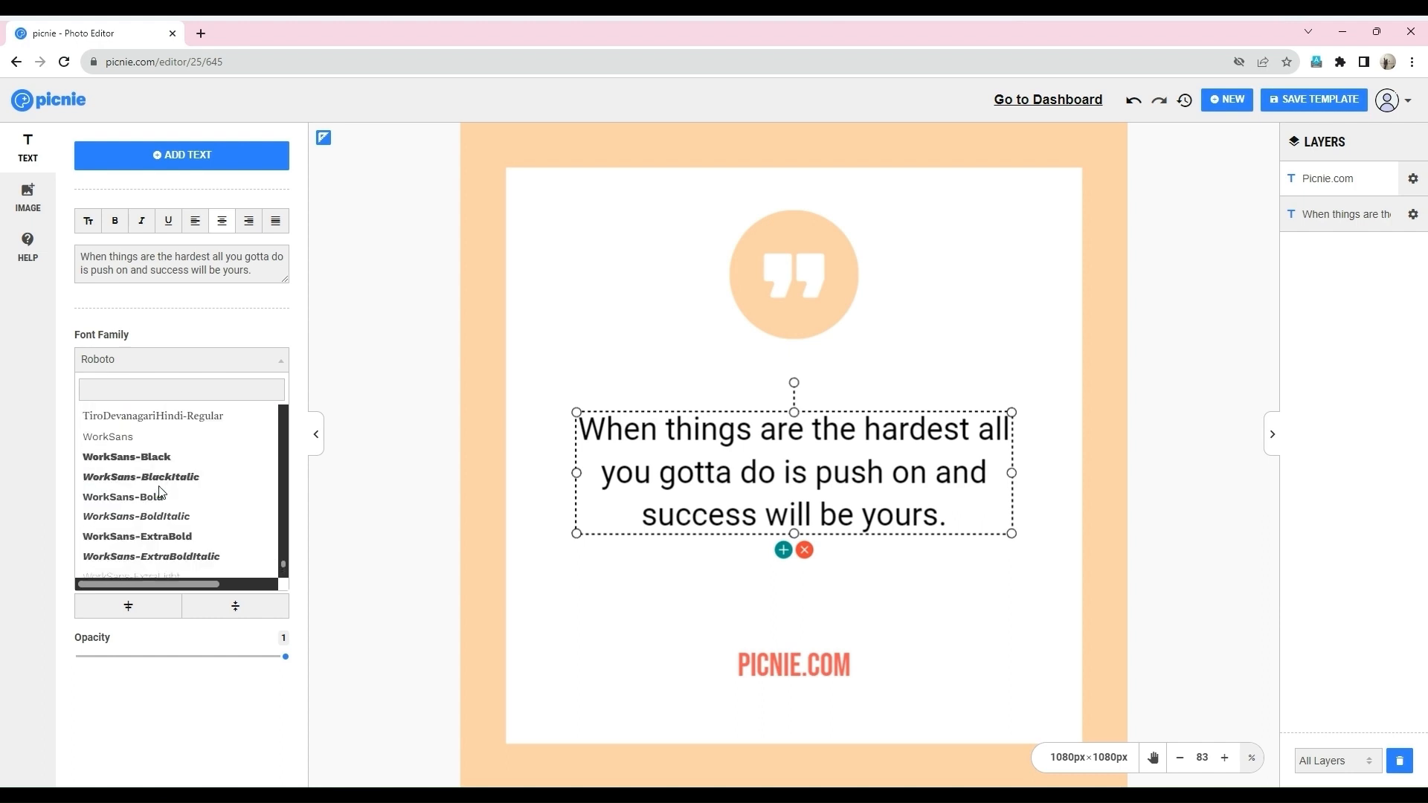
{"action": "scroll", "coordinate": [160, 491], "scroll_direction": "up", "scroll_amount": 15}
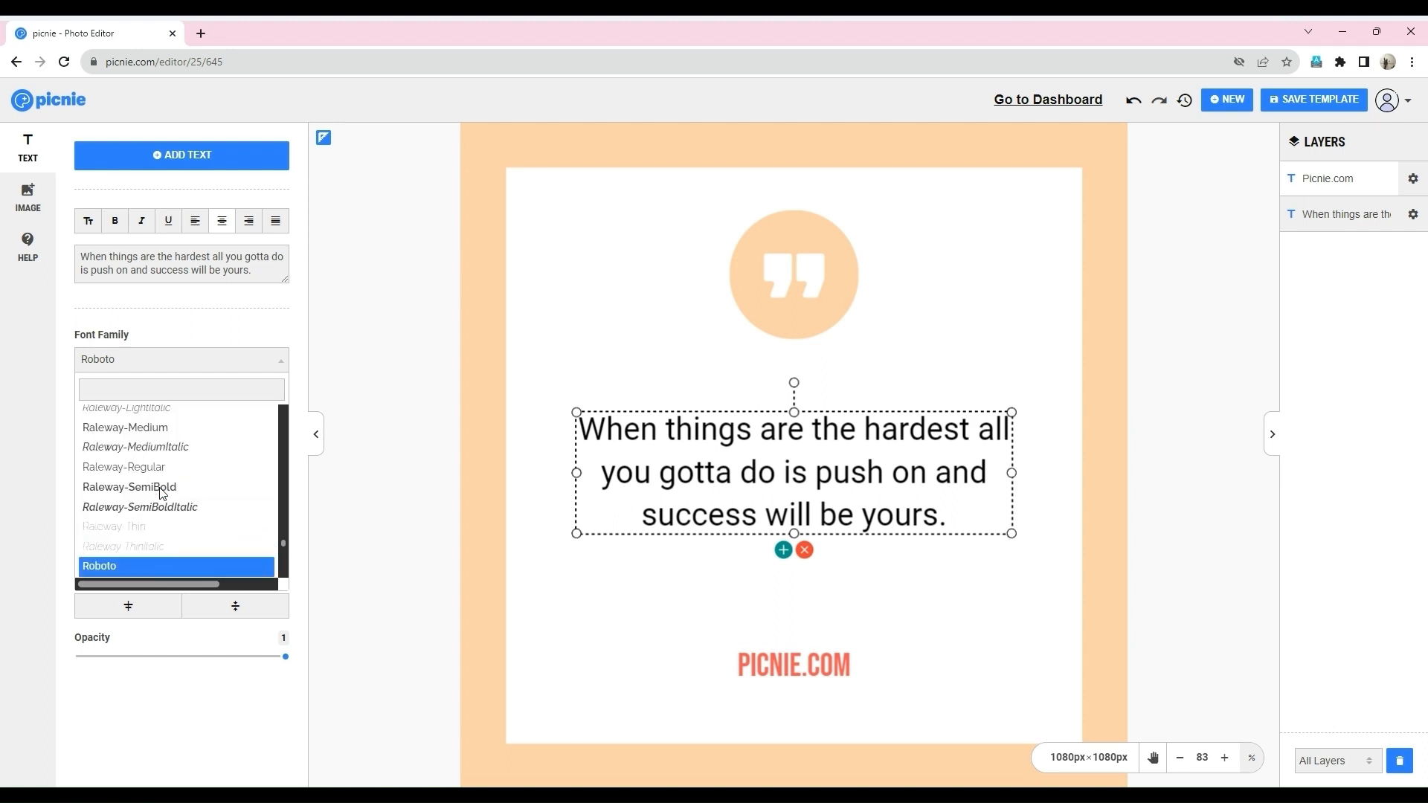
{"action": "scroll", "coordinate": [161, 491], "scroll_direction": "up", "scroll_amount": 15}
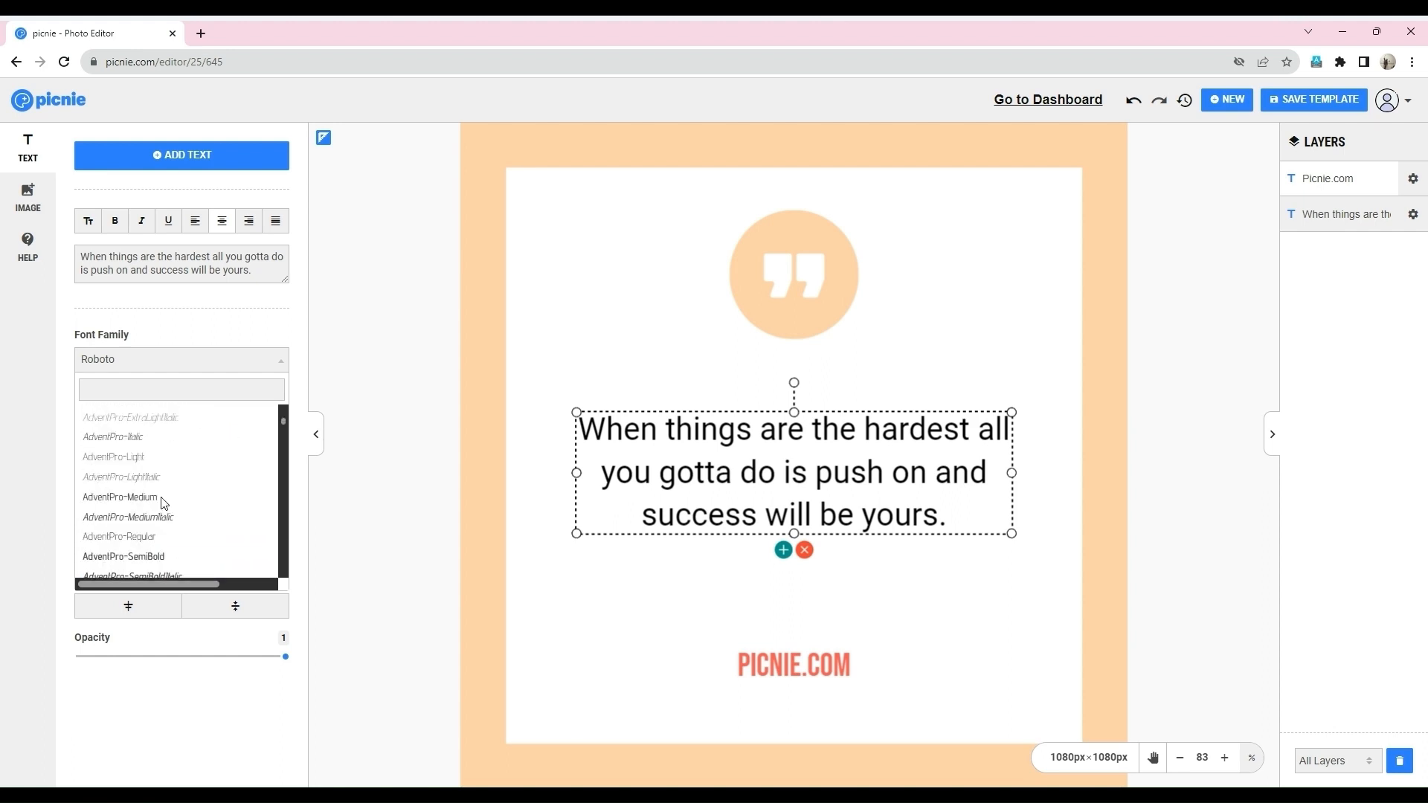
{"action": "left_click", "coordinate": [161, 389]}
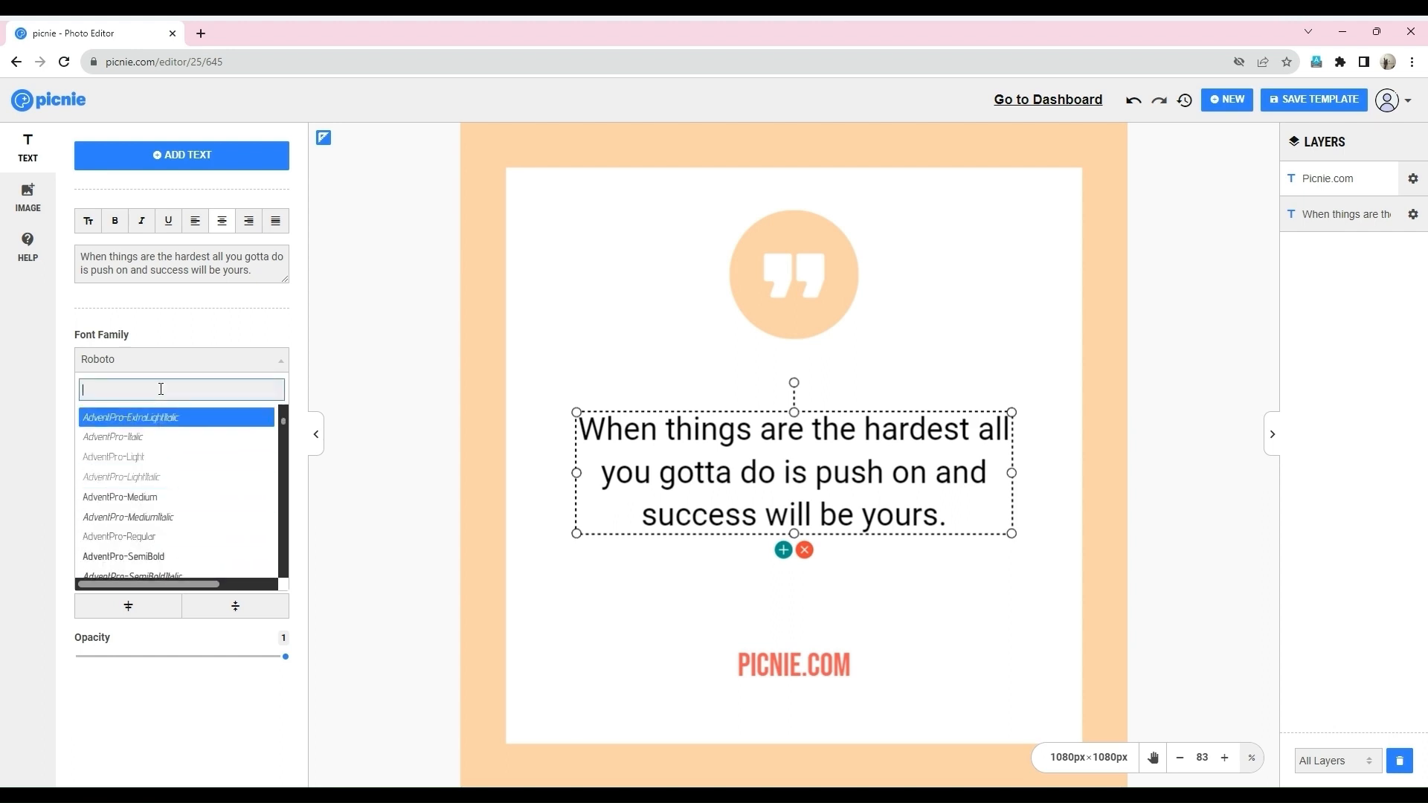
{"action": "type", "text": "anto"}
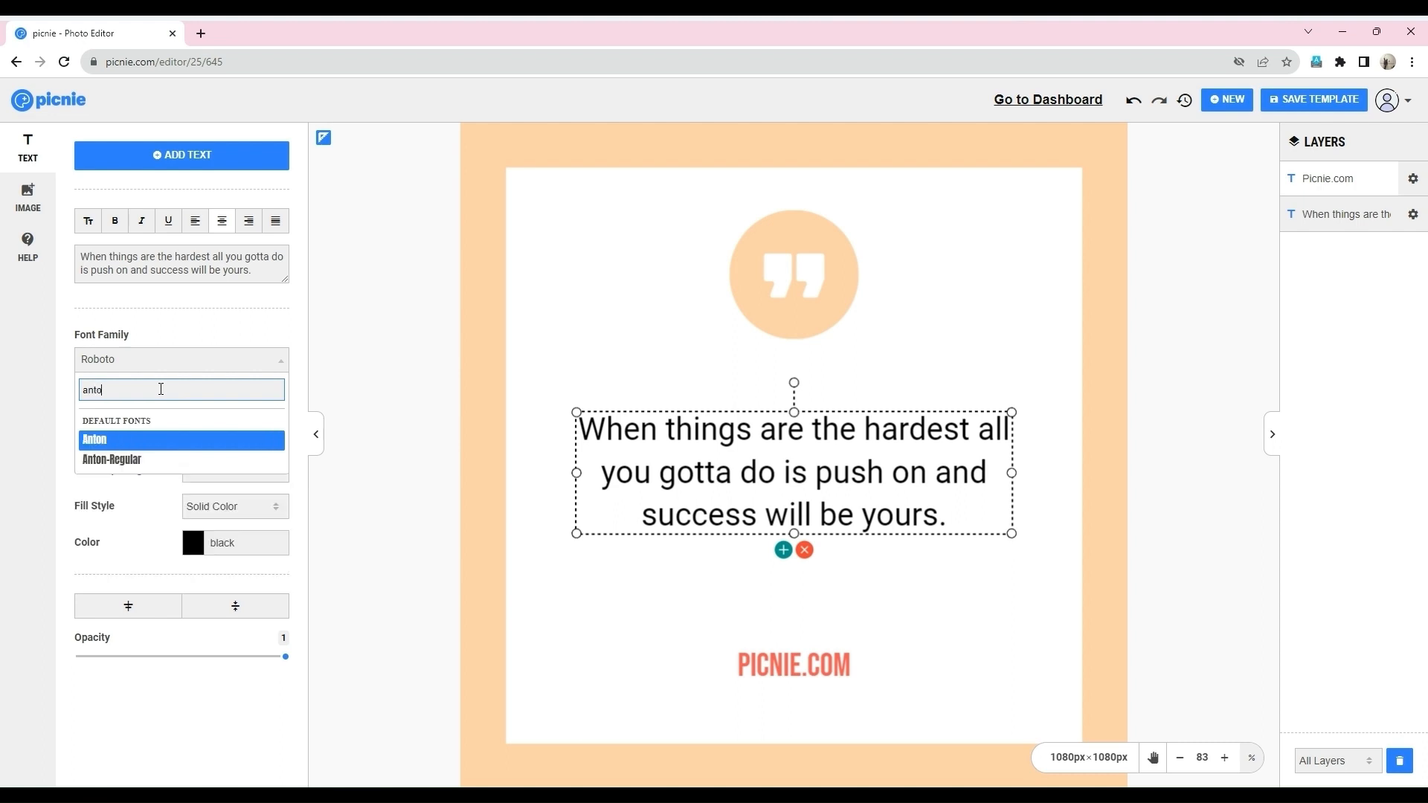
{"action": "left_click", "coordinate": [127, 439]}
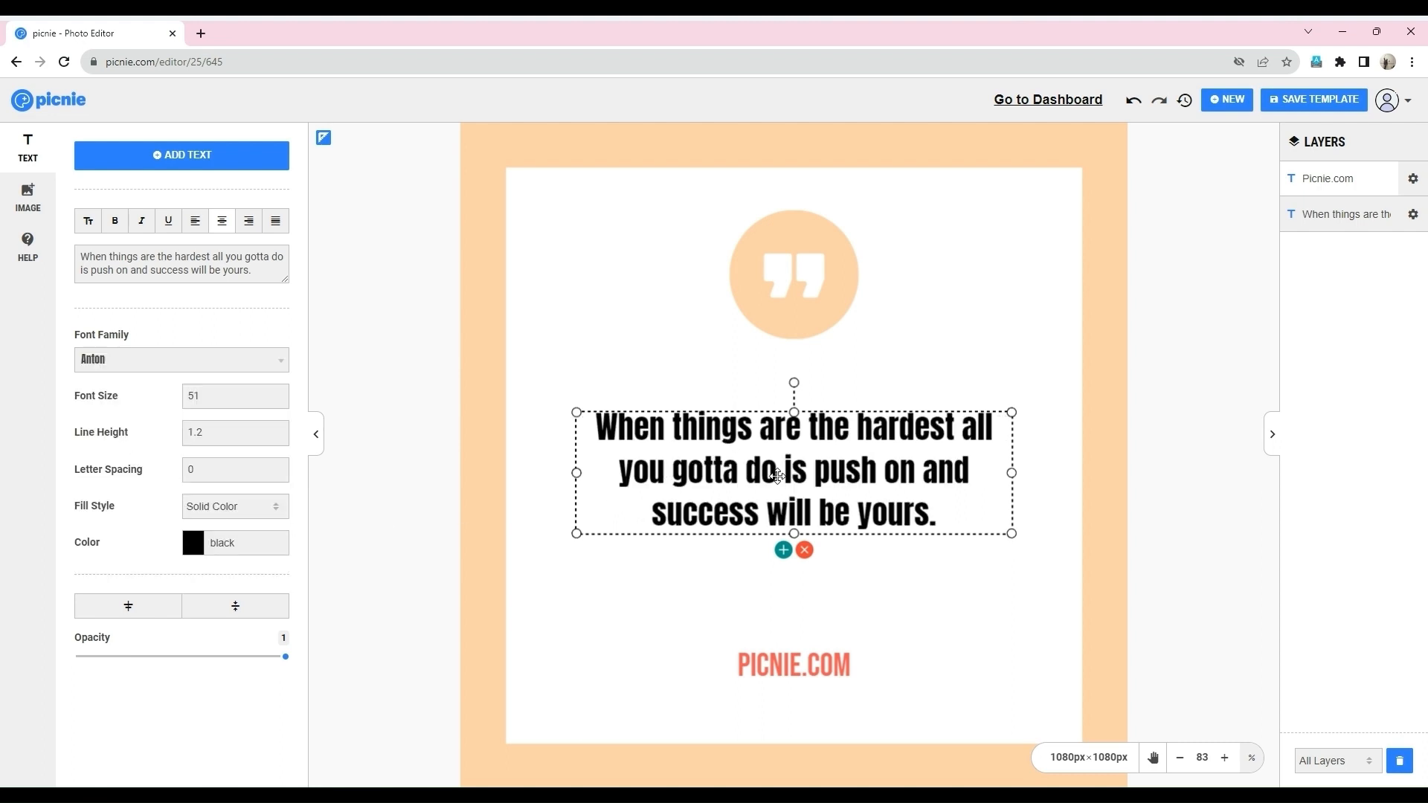
- Change the color of the Picnie.com text below the quote to green #6aa84f
{"action": "left_click", "coordinate": [763, 670]}
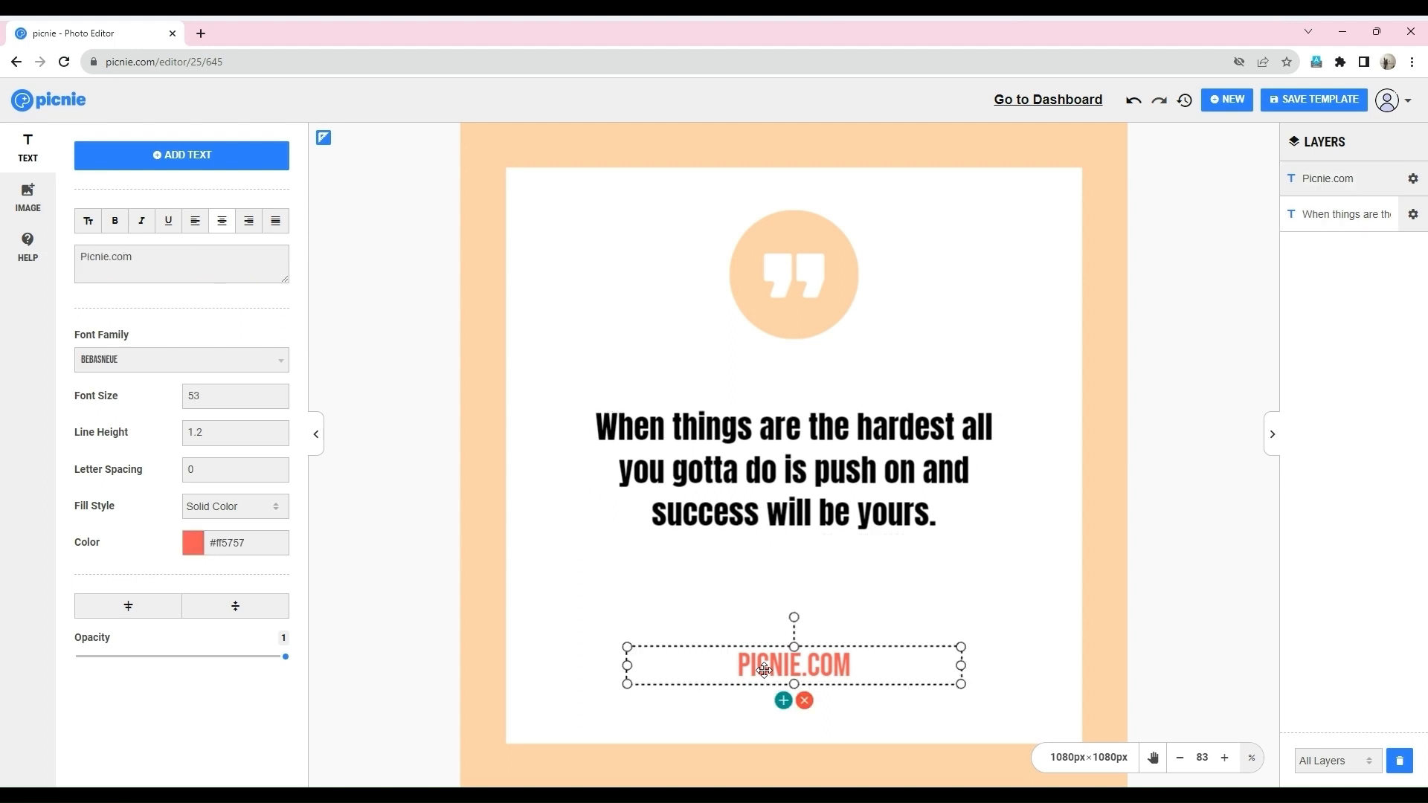
{"action": "left_click", "coordinate": [221, 543]}
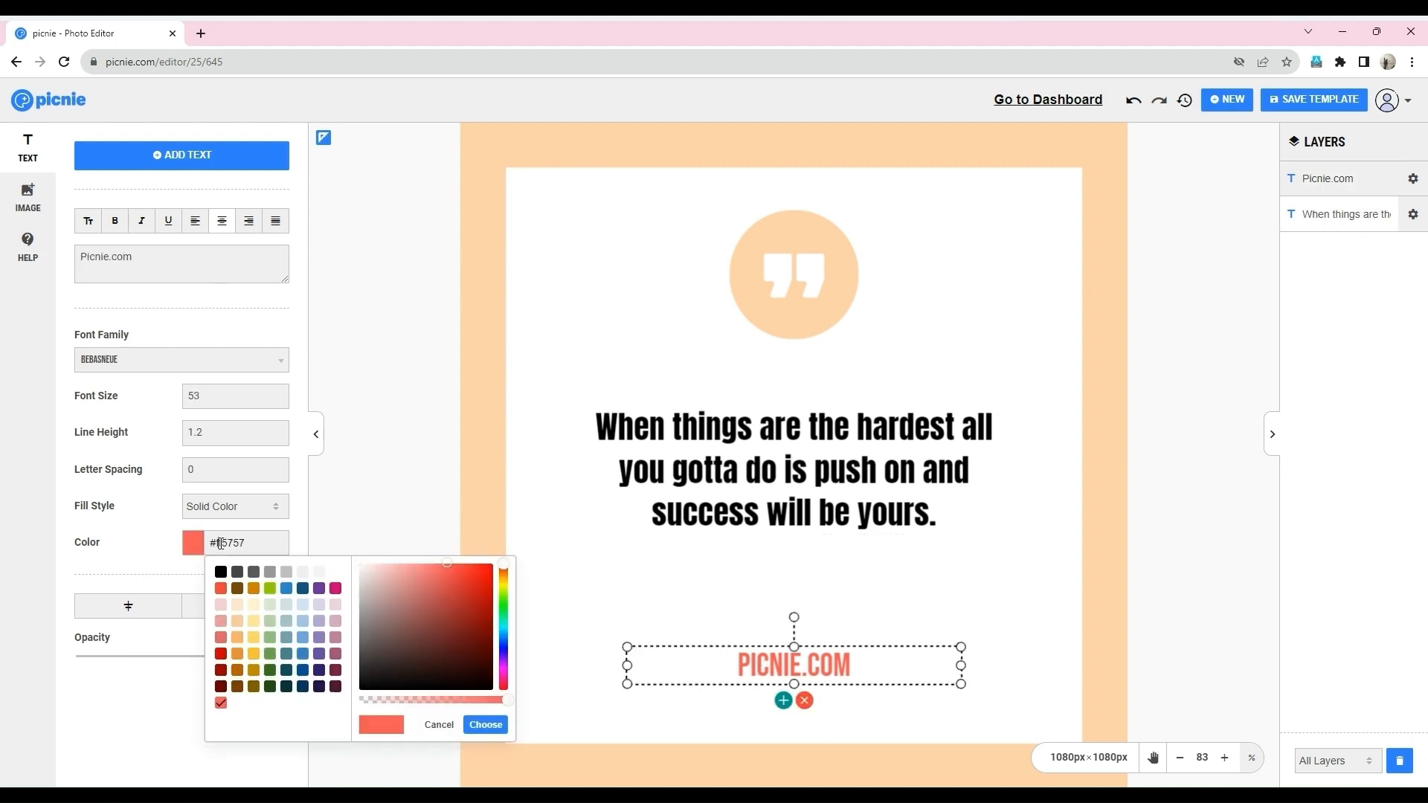
{"action": "left_click", "coordinate": [271, 654]}
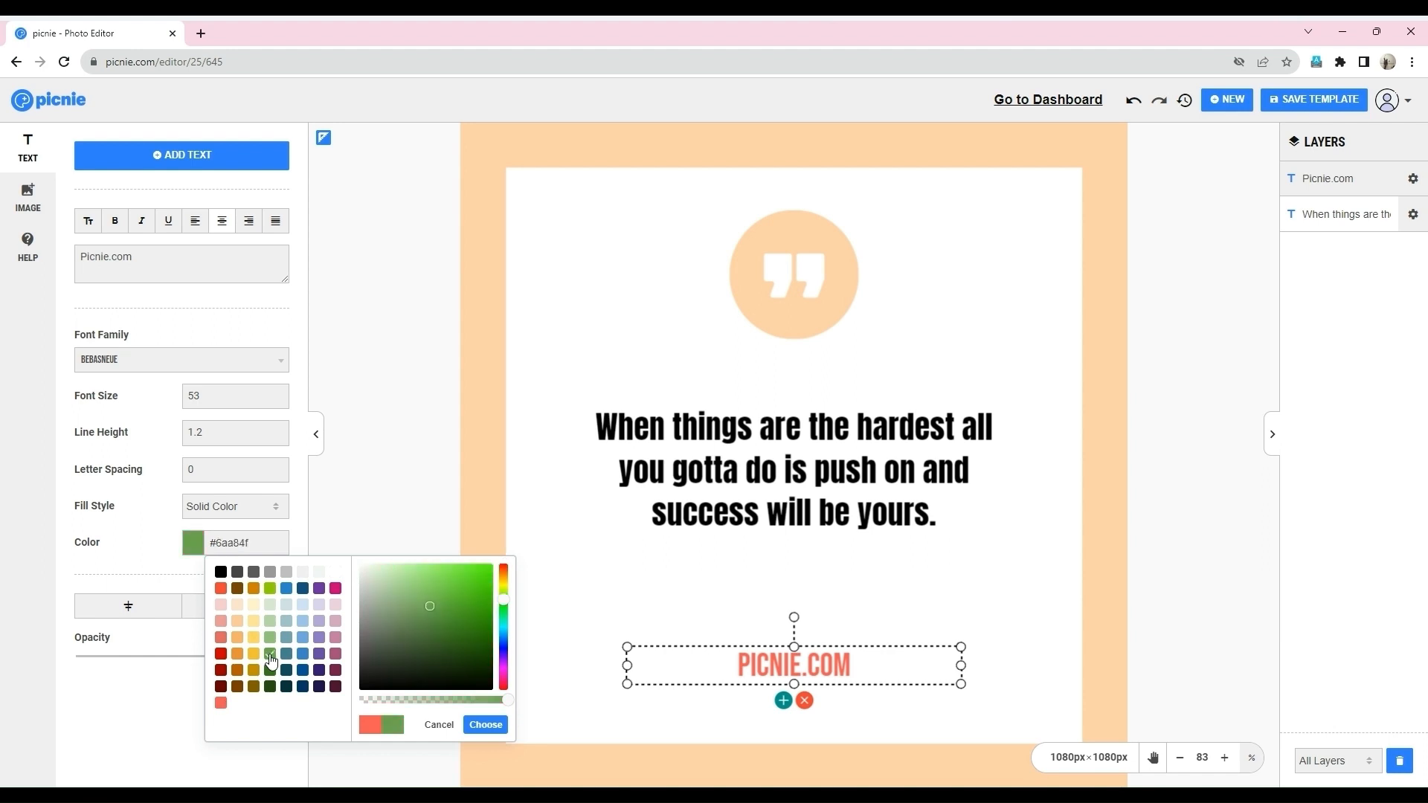
{"action": "left_click_drag", "start_coordinate": [231, 543], "coordinate": [254, 544]}
{"action": "left_click", "coordinate": [480, 730]}
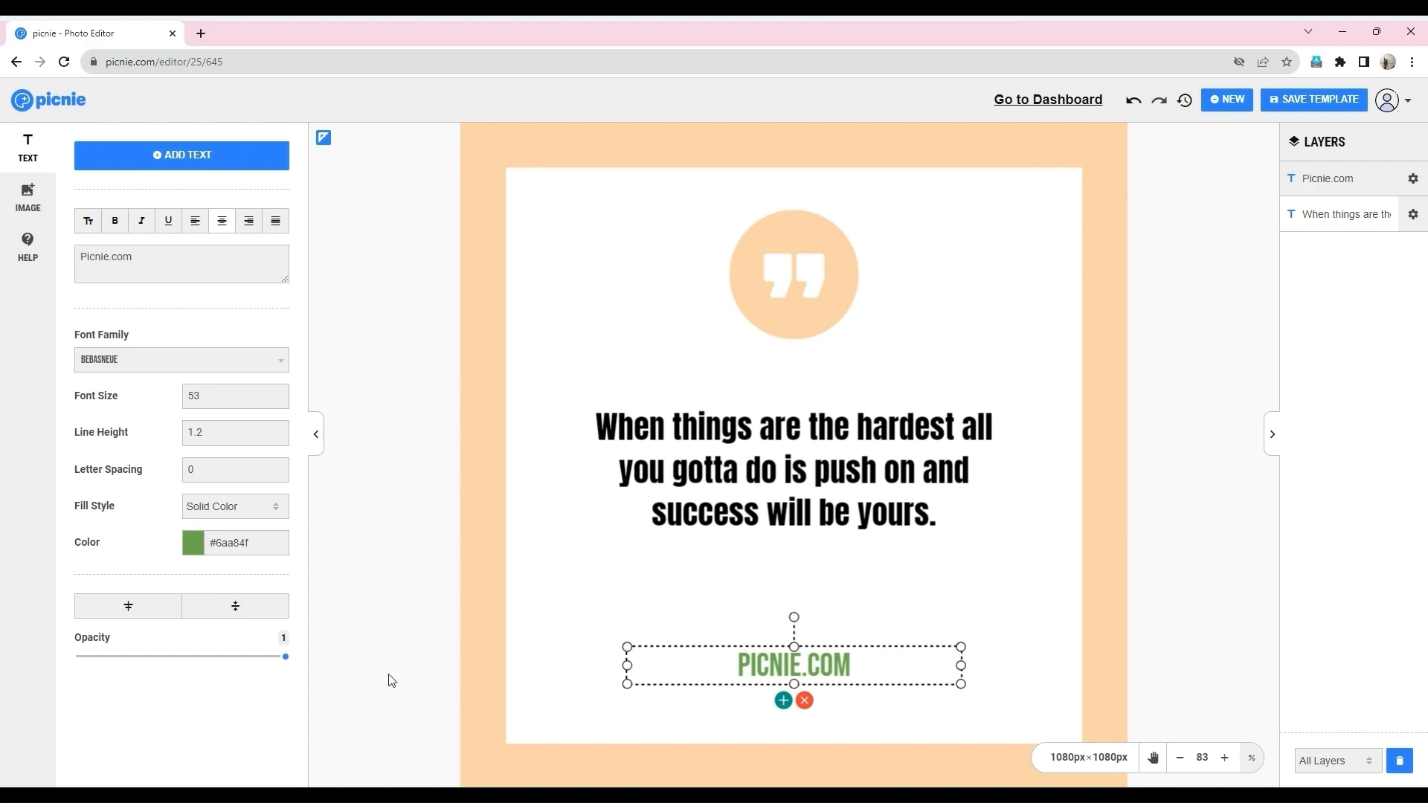
- Set the Picnie.com text color to blue #2986cc
{"action": "left_click", "coordinate": [233, 544]}
{"action": "left_click", "coordinate": [287, 590]}
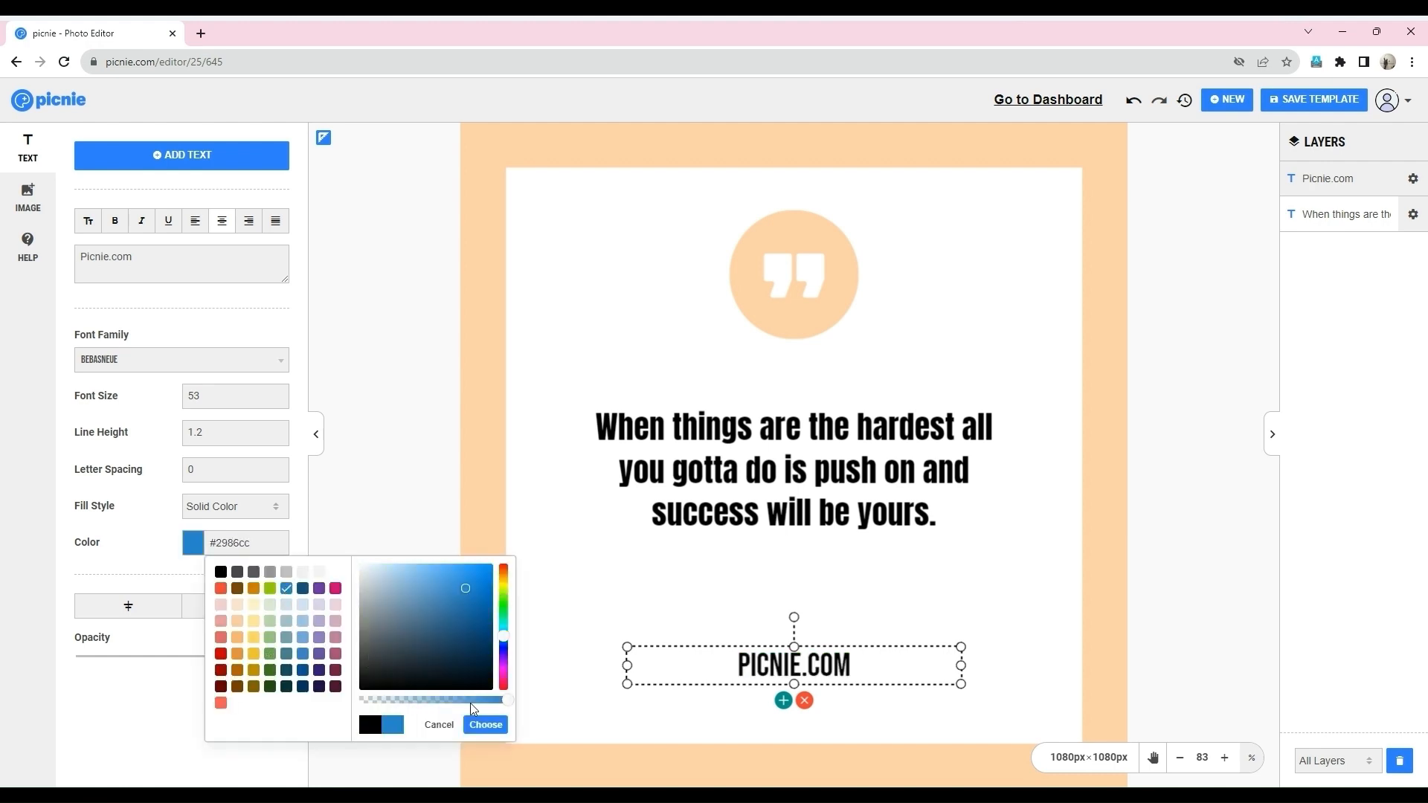
{"action": "left_click", "coordinate": [484, 726]}
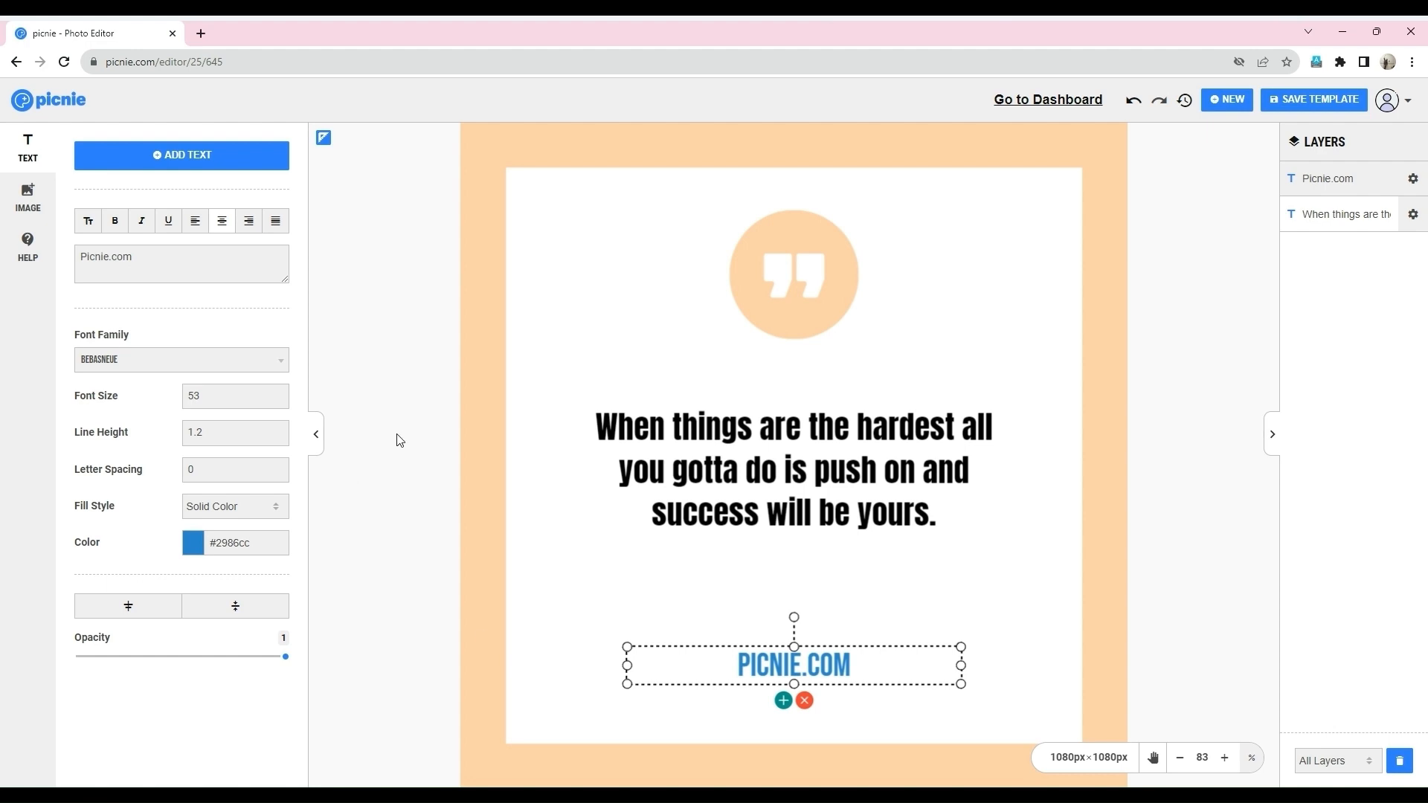
- Try left, right and justified alignment on the Picnie.com text, and return it to center alignment
{"action": "left_click", "coordinate": [194, 226]}
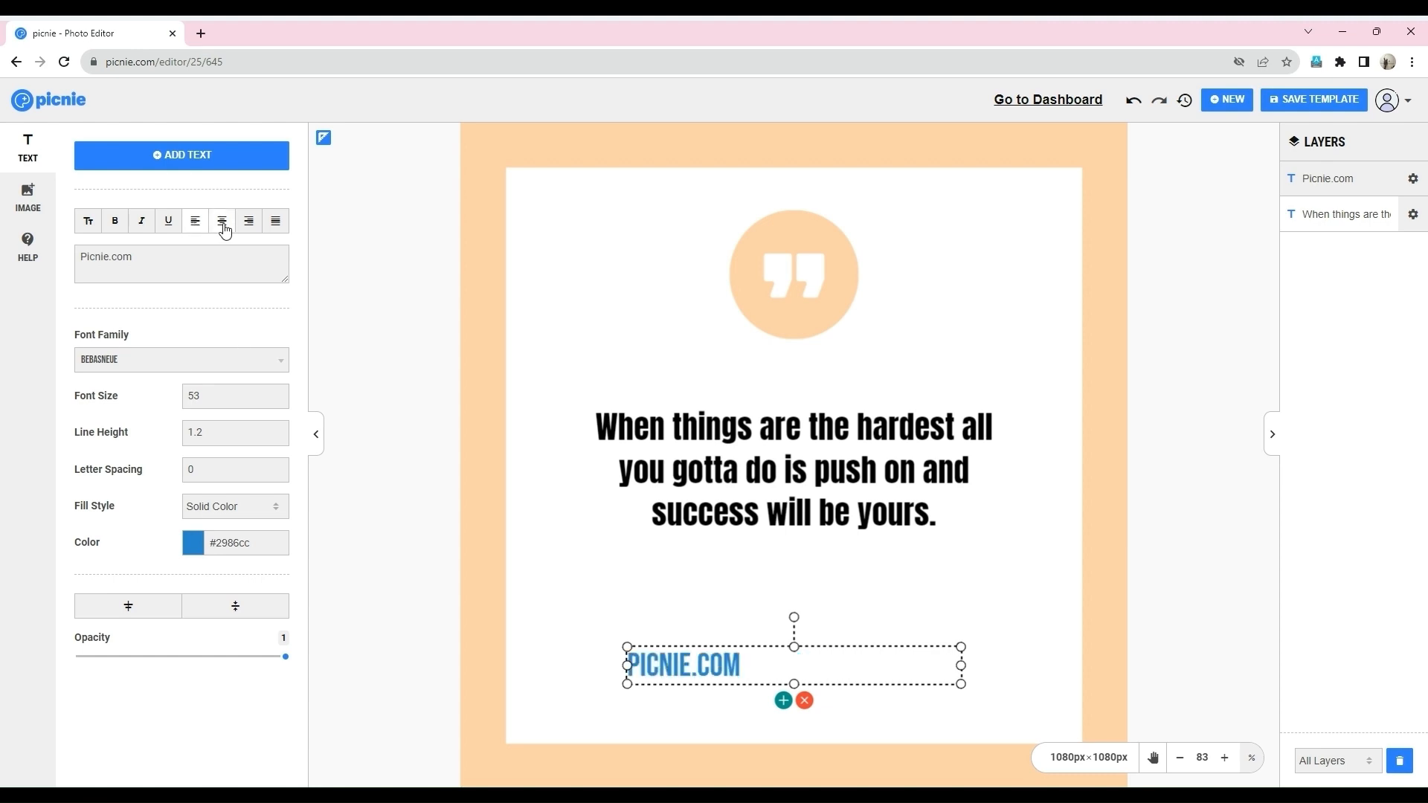
{"action": "left_click", "coordinate": [224, 227]}
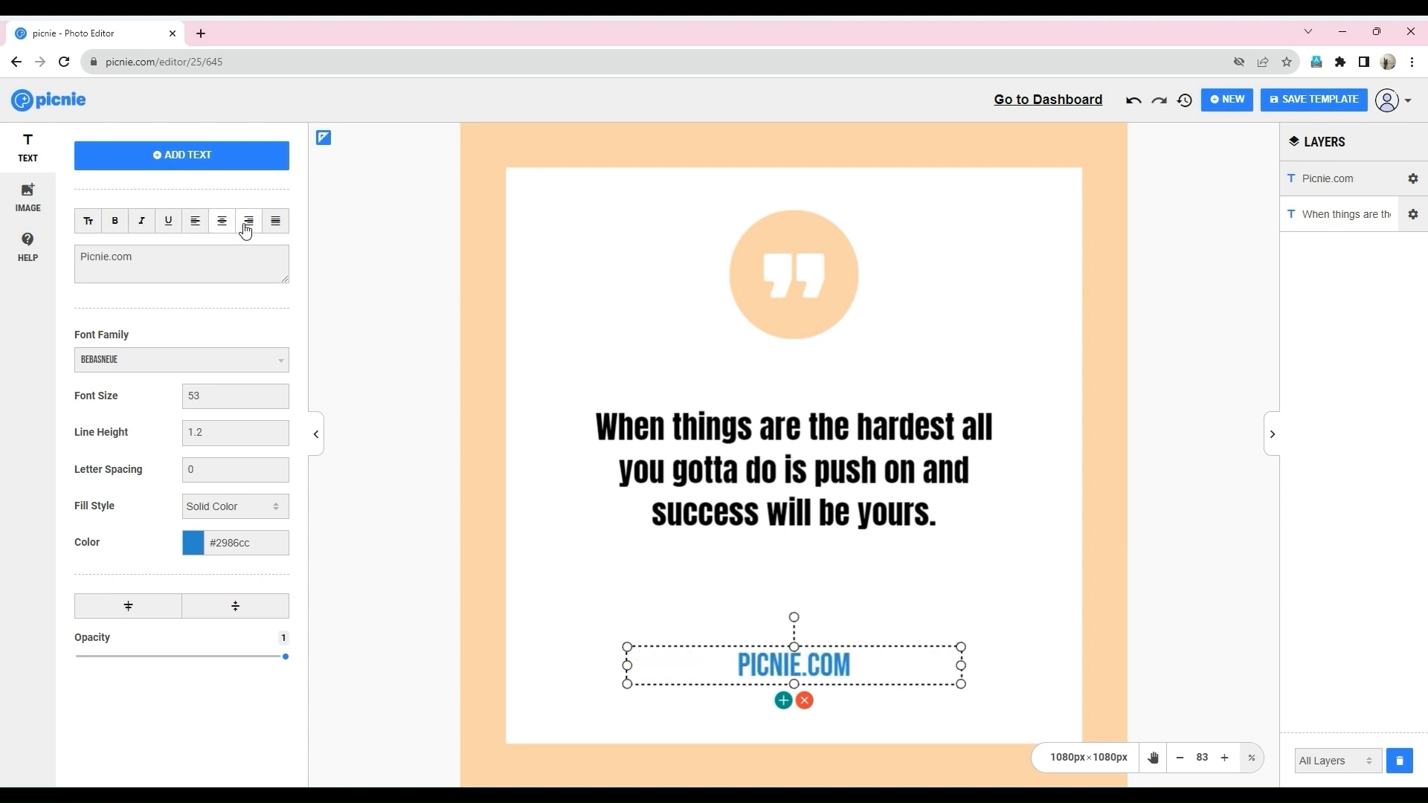
{"action": "left_click", "coordinate": [246, 229]}
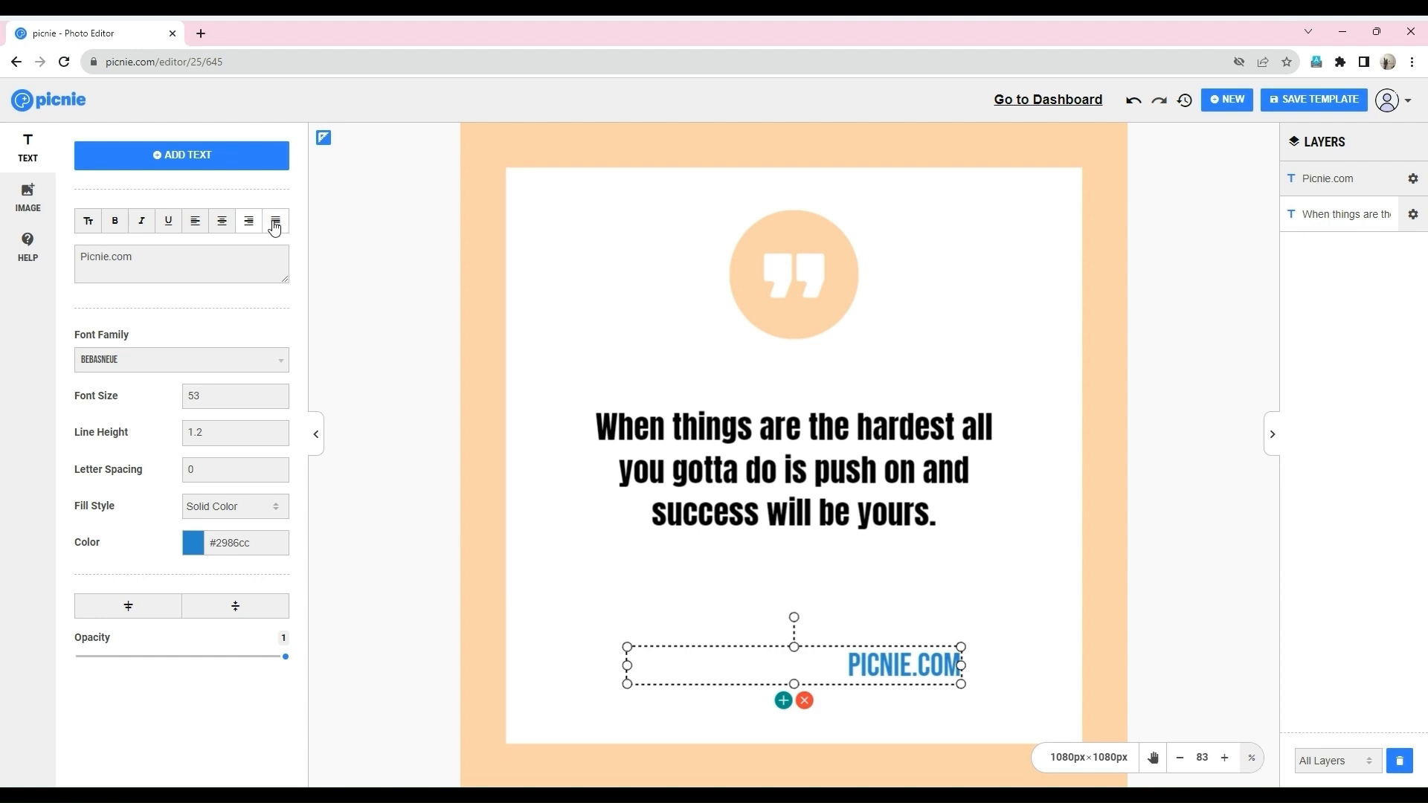
{"action": "left_click", "coordinate": [274, 223]}
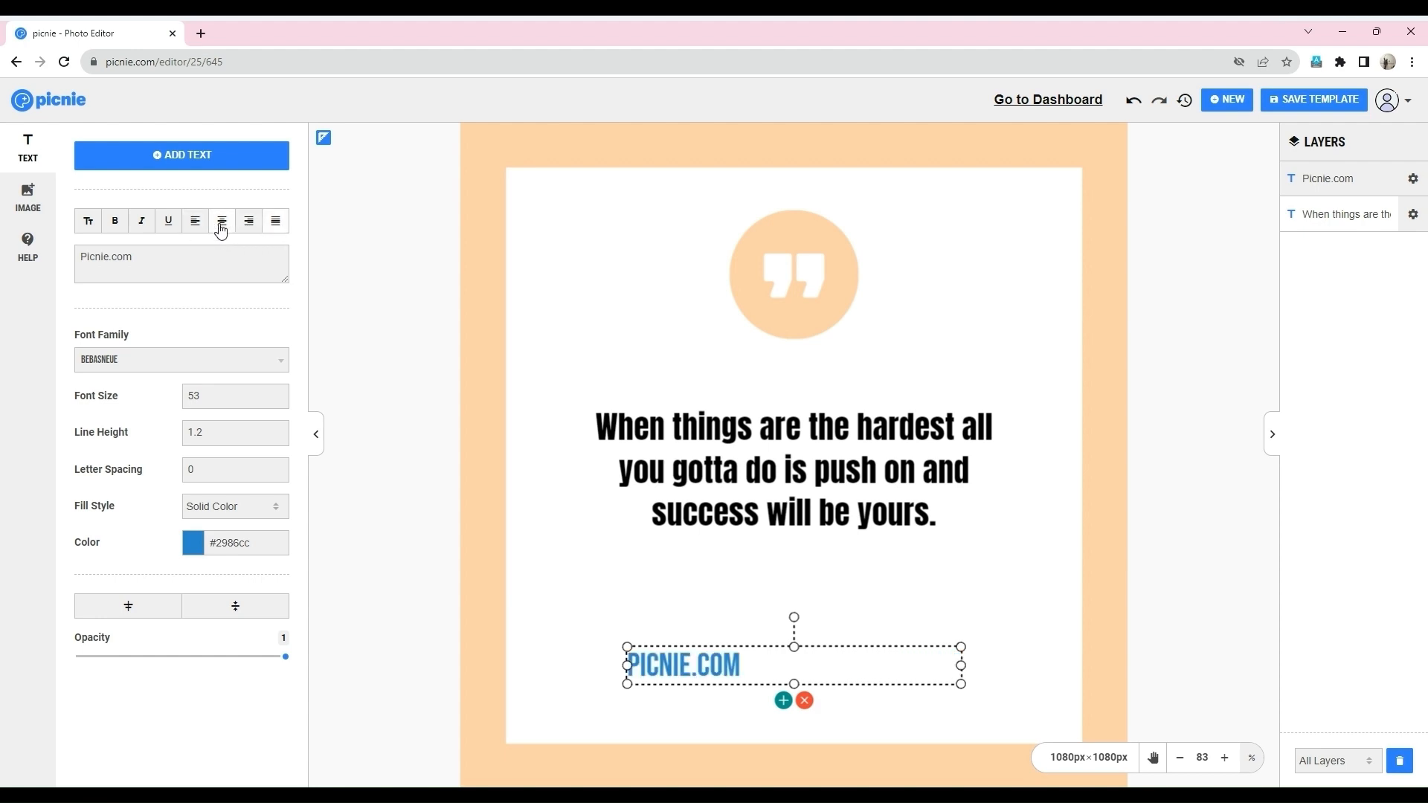
{"action": "left_click", "coordinate": [223, 227]}
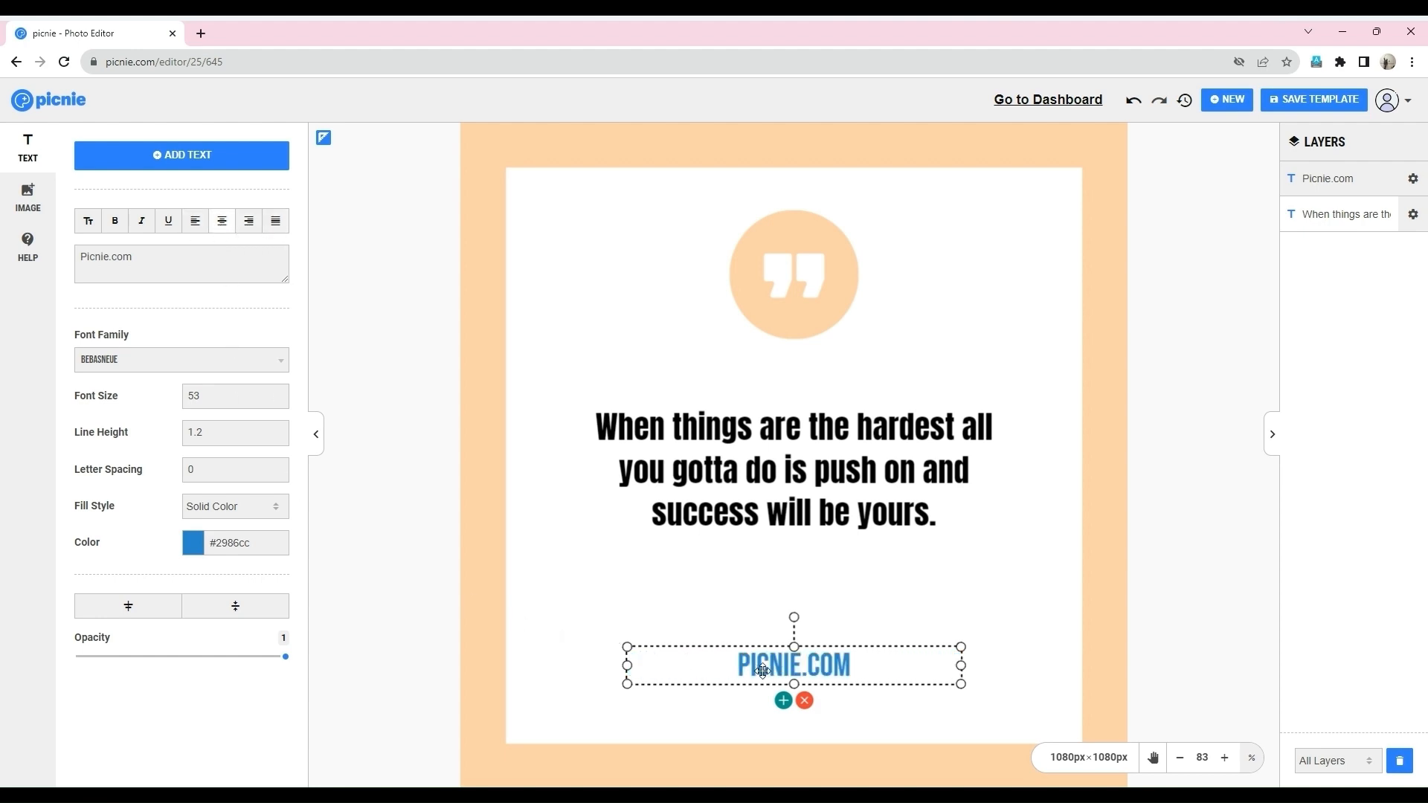
- Move the Picnie.com text above the quote and center it horizontally and vertically on the canvas
{"action": "left_click_drag", "start_coordinate": [763, 666], "coordinate": [628, 370]}
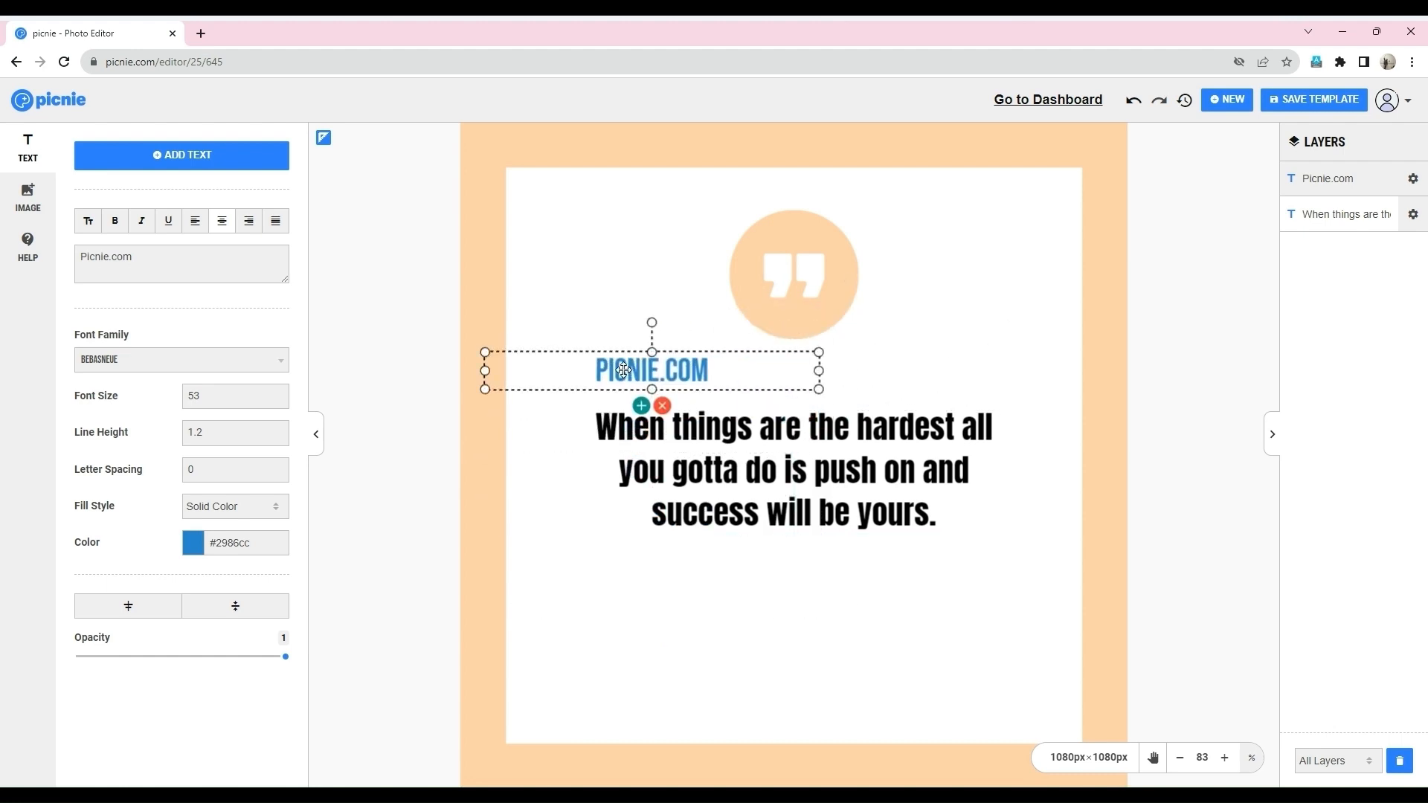
{"action": "left_click", "coordinate": [124, 619]}
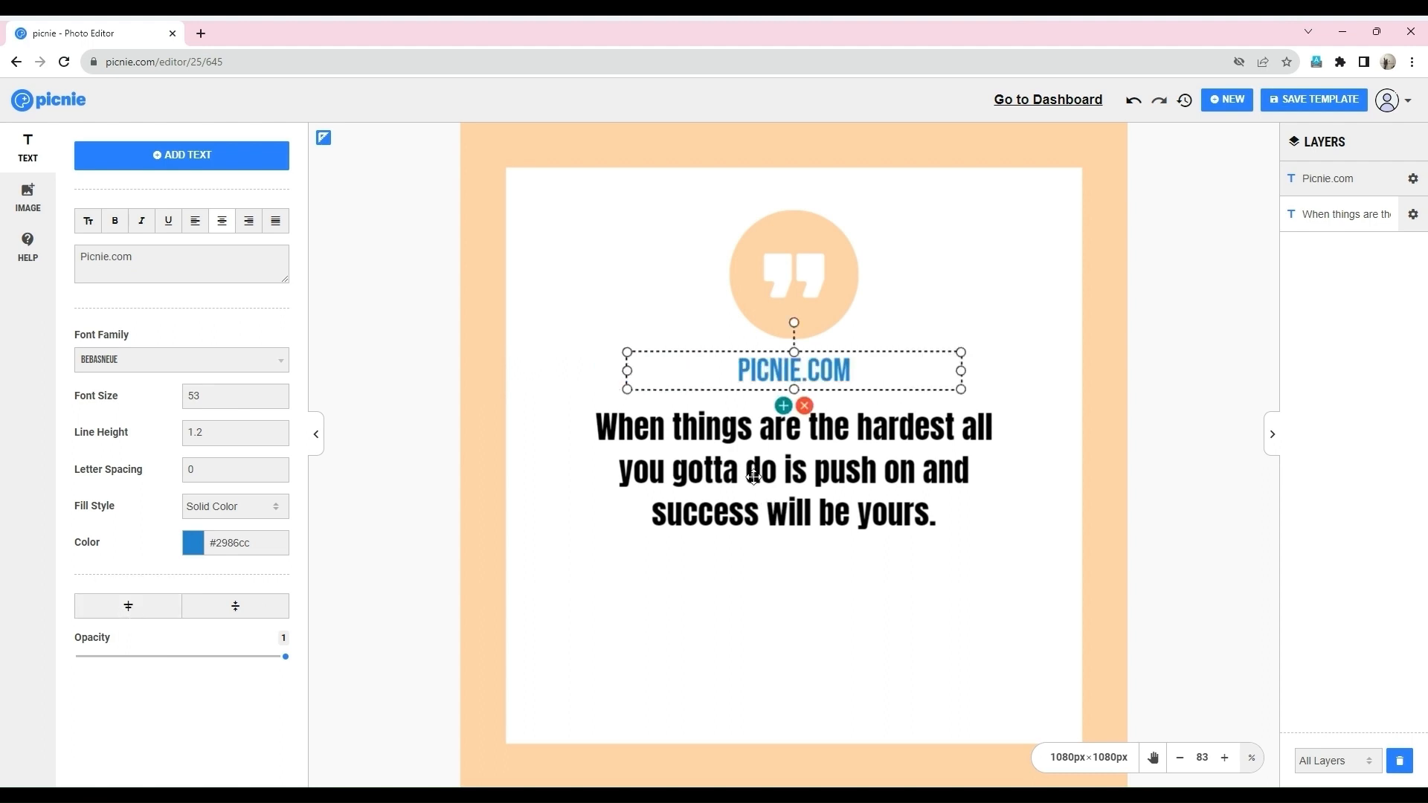
{"action": "left_click", "coordinate": [235, 606]}
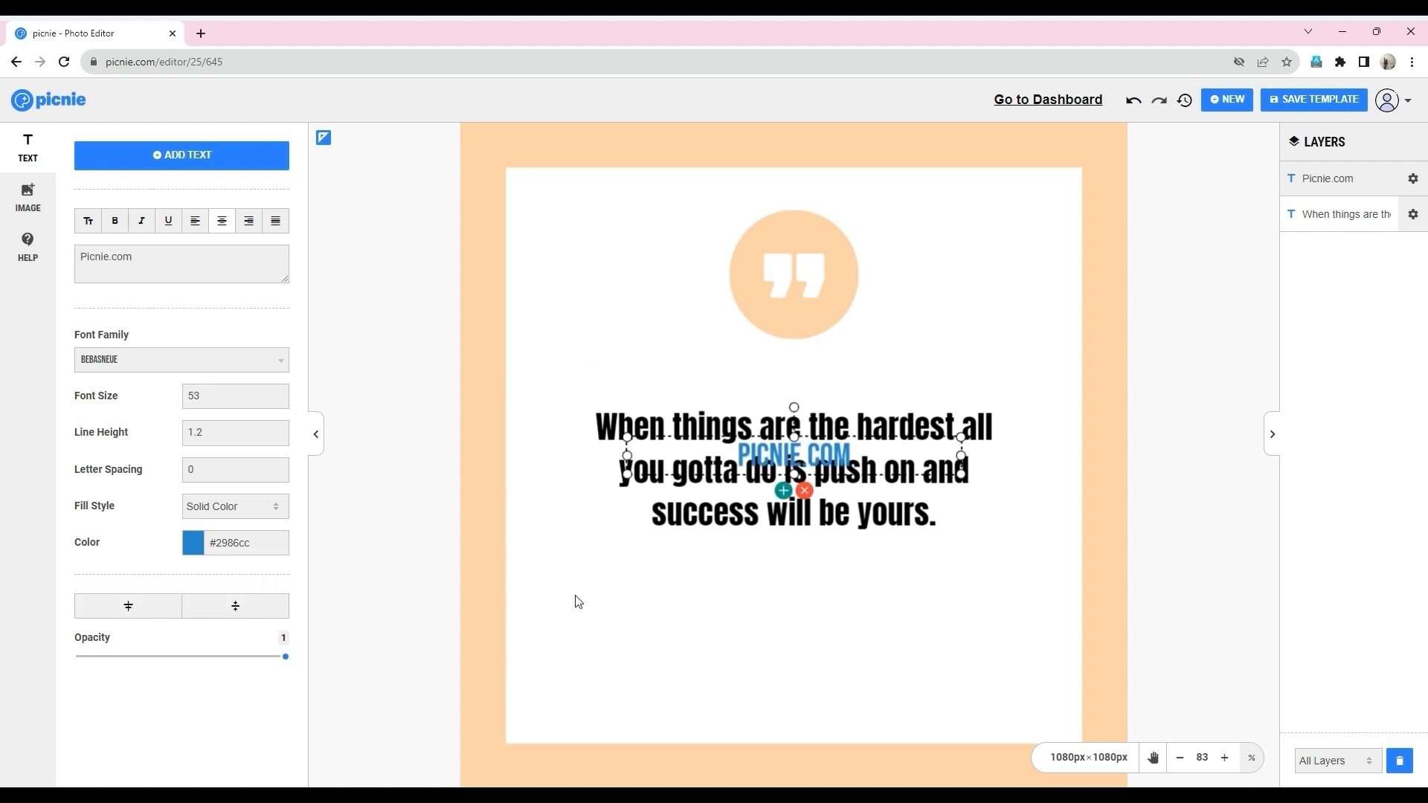
- Move the Picnie.com text below the quote, near the bottom of the white area, and center it horizontally
{"action": "left_click_drag", "start_coordinate": [781, 459], "coordinate": [723, 632]}
{"action": "left_click", "coordinate": [150, 615]}
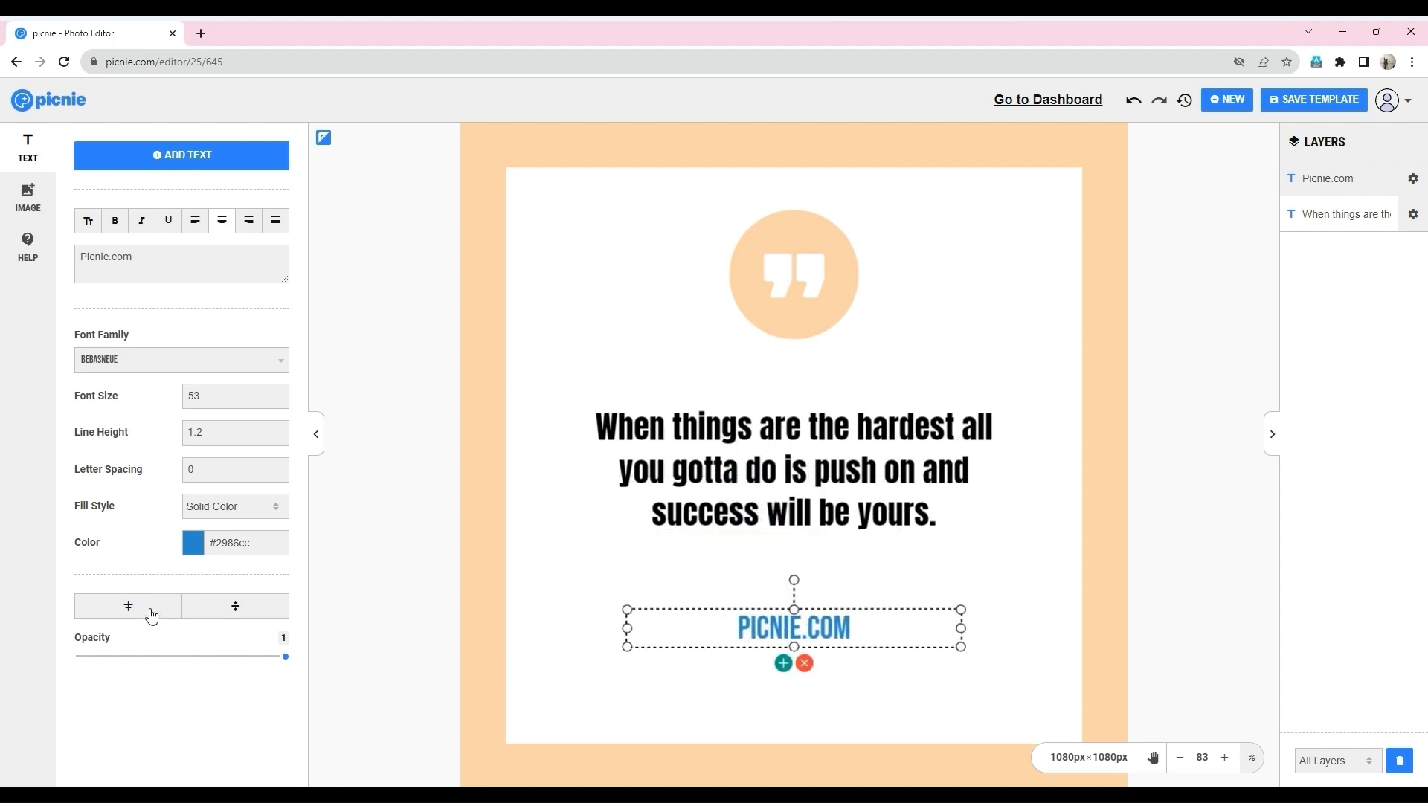
{"action": "left_click_drag", "start_coordinate": [830, 624], "coordinate": [830, 674]}
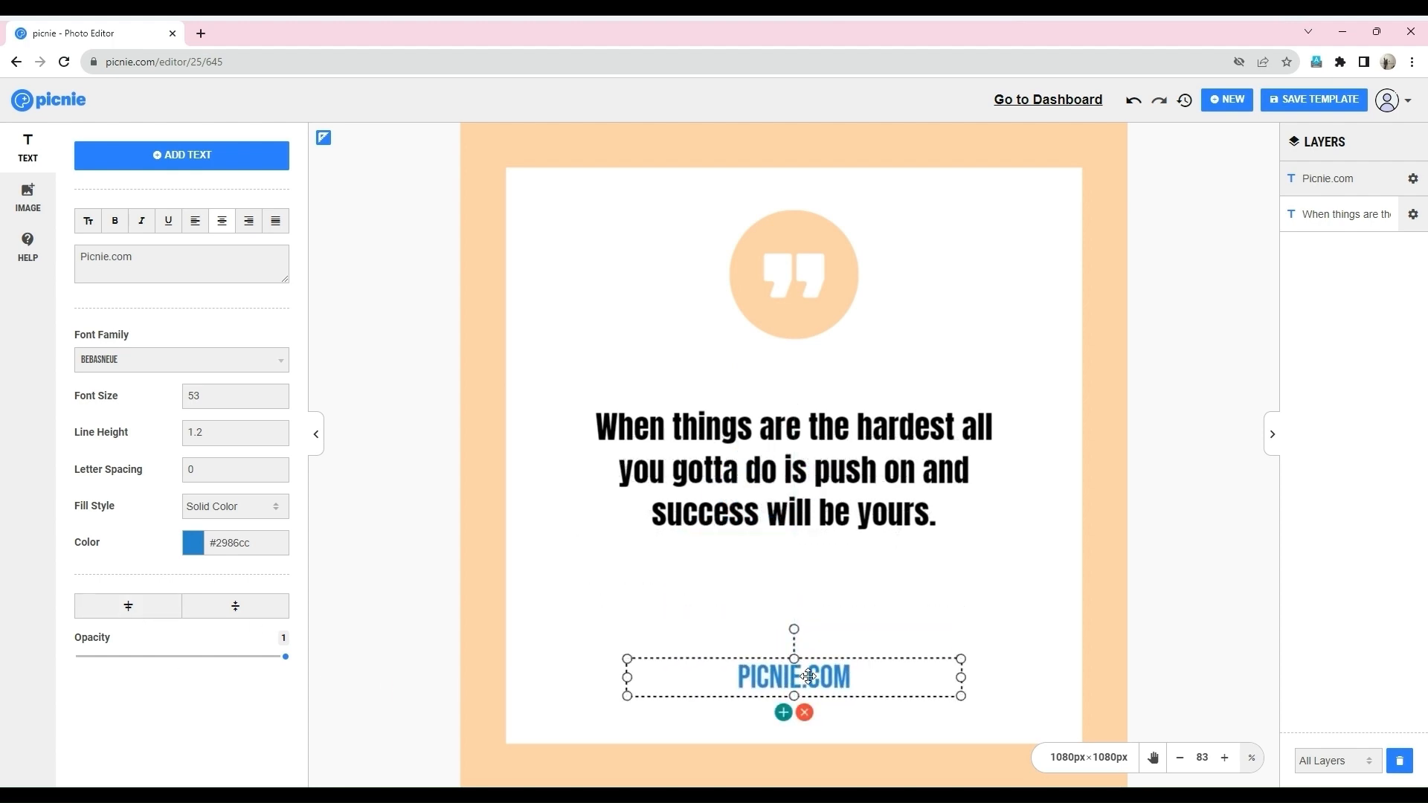
- Narrow the Picnie.com text box and re-center it horizontally, and resize the quote to a wider text box with font size 44
{"action": "left_click_drag", "start_coordinate": [963, 677], "coordinate": [796, 676]}
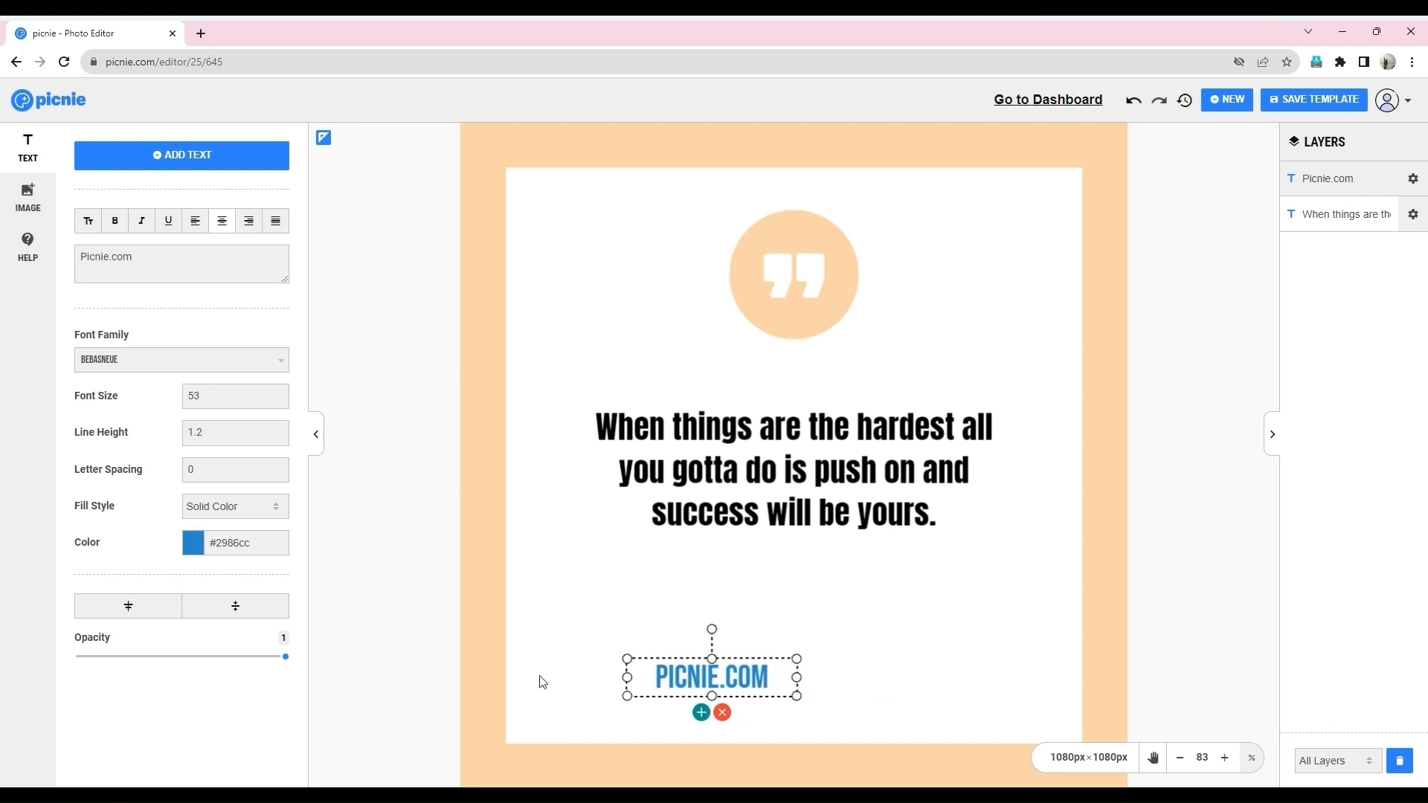
{"action": "left_click", "coordinate": [129, 608]}
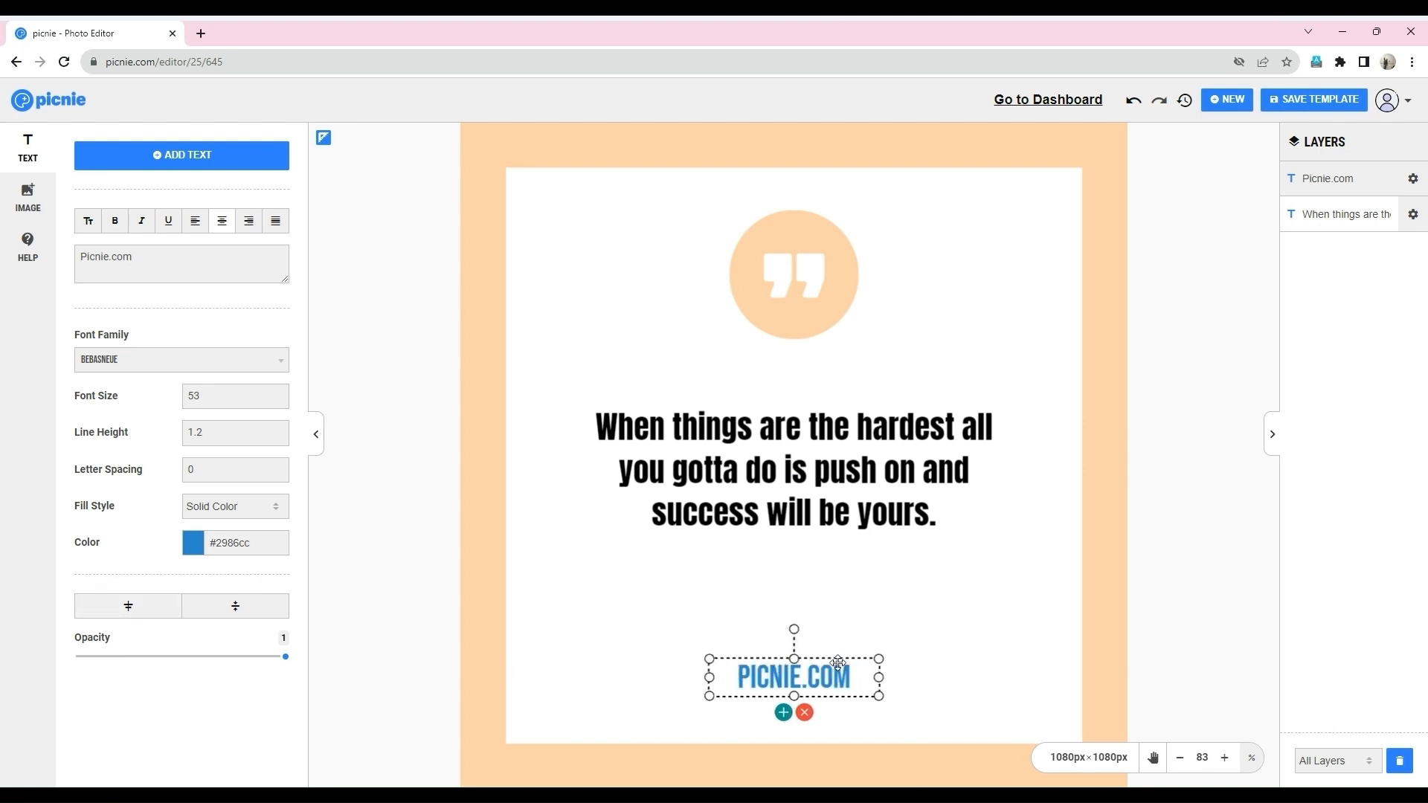
{"action": "left_click", "coordinate": [805, 466]}
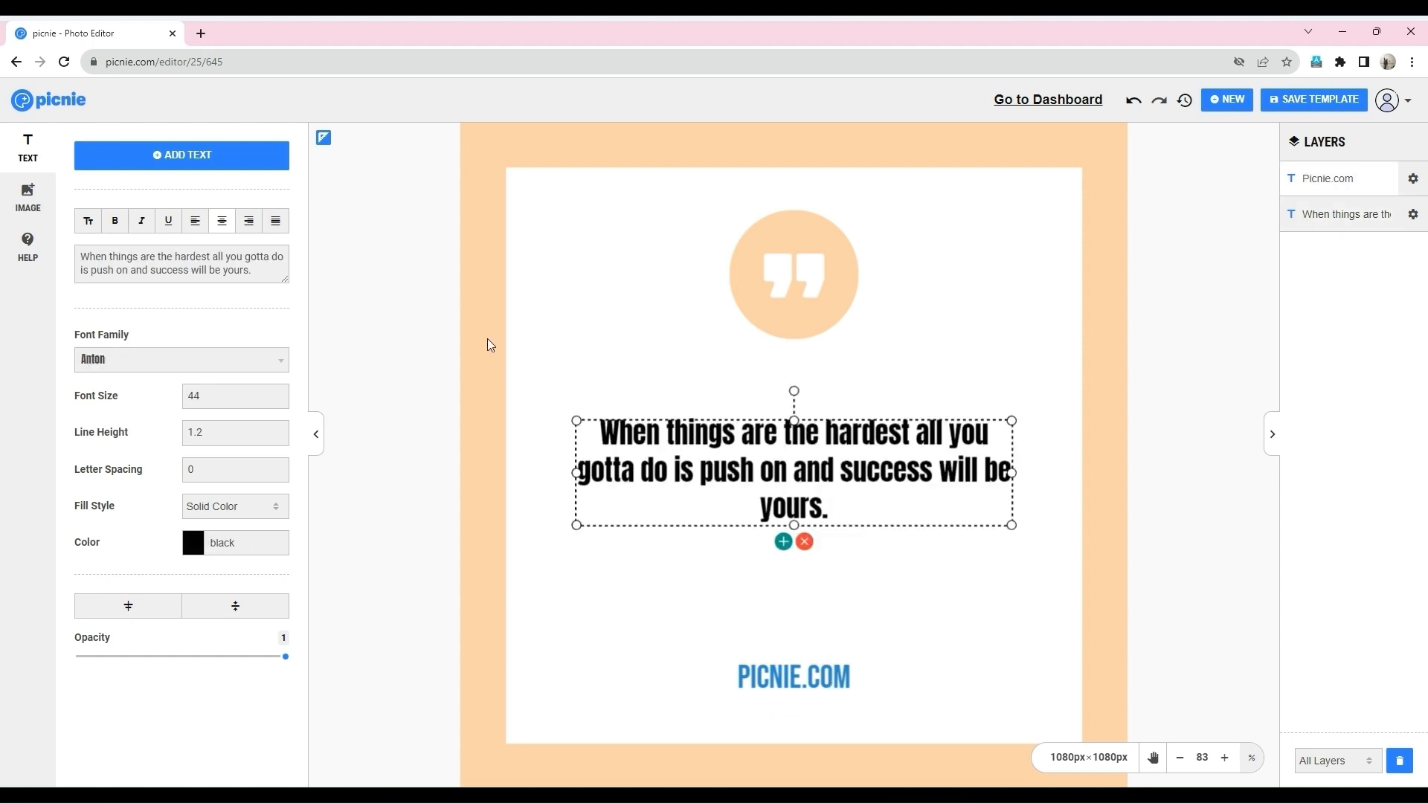
- Add a new text box over the quotation mark circle, duplicate it, and offset the copy to its right
{"action": "left_click", "coordinate": [190, 165]}
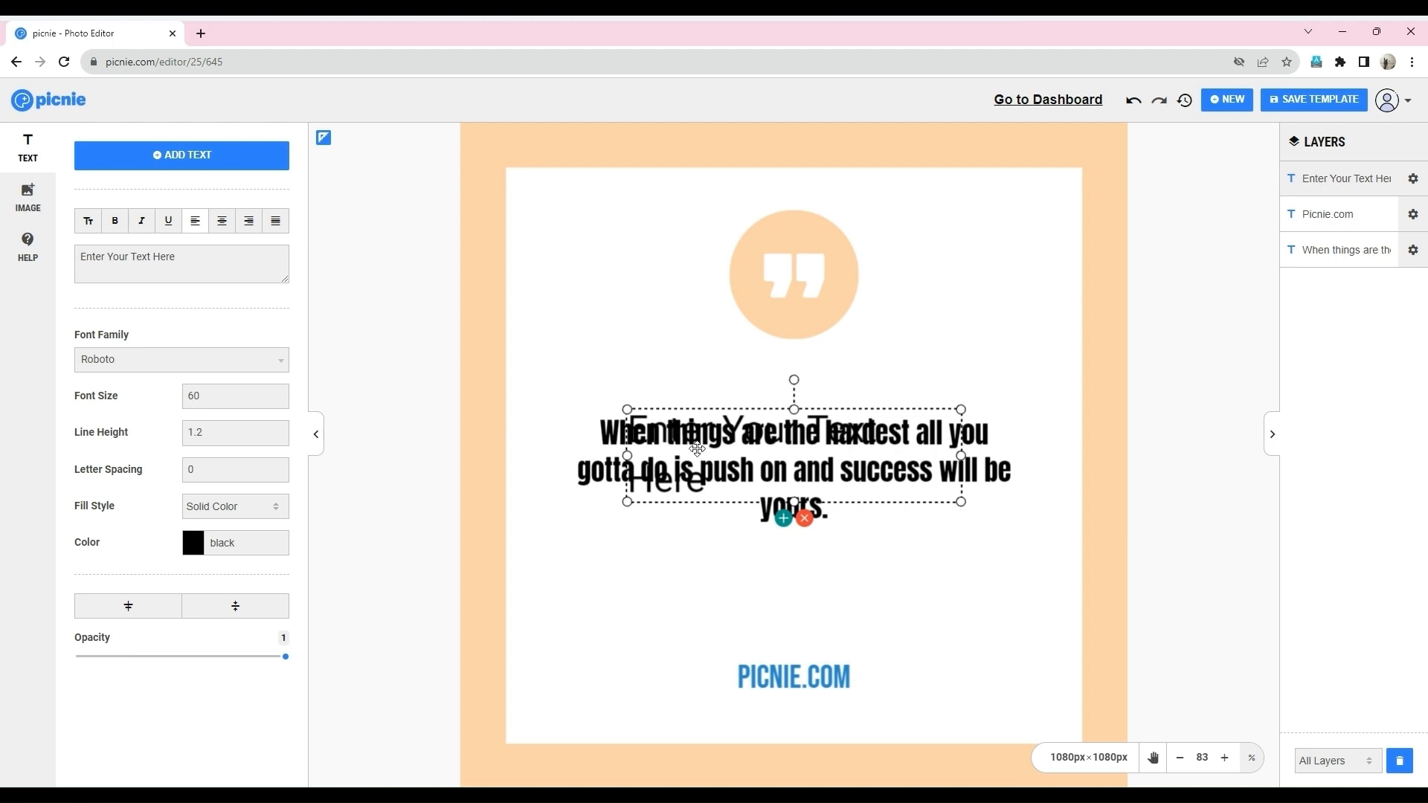
{"action": "left_click_drag", "start_coordinate": [697, 449], "coordinate": [651, 312]}
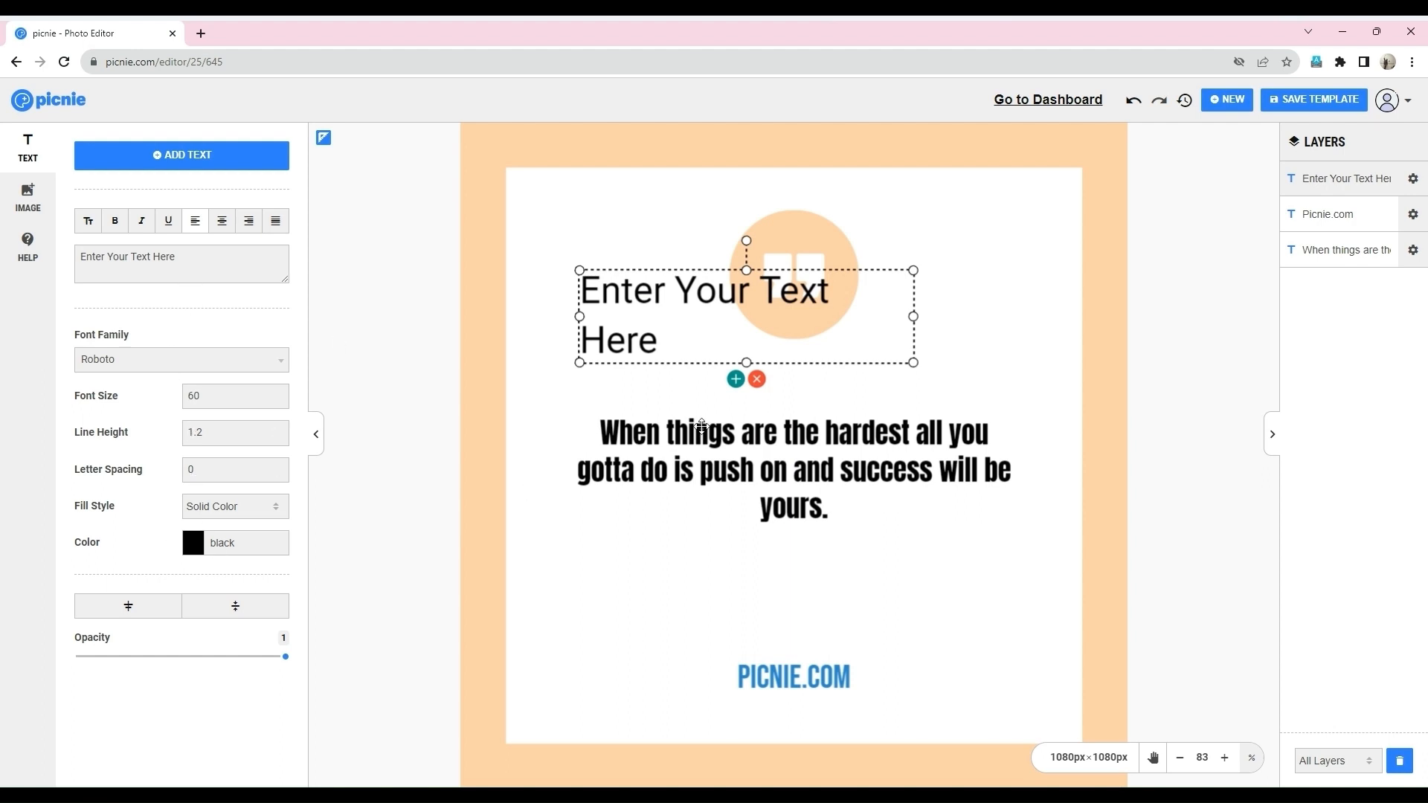
{"action": "left_click", "coordinate": [735, 380]}
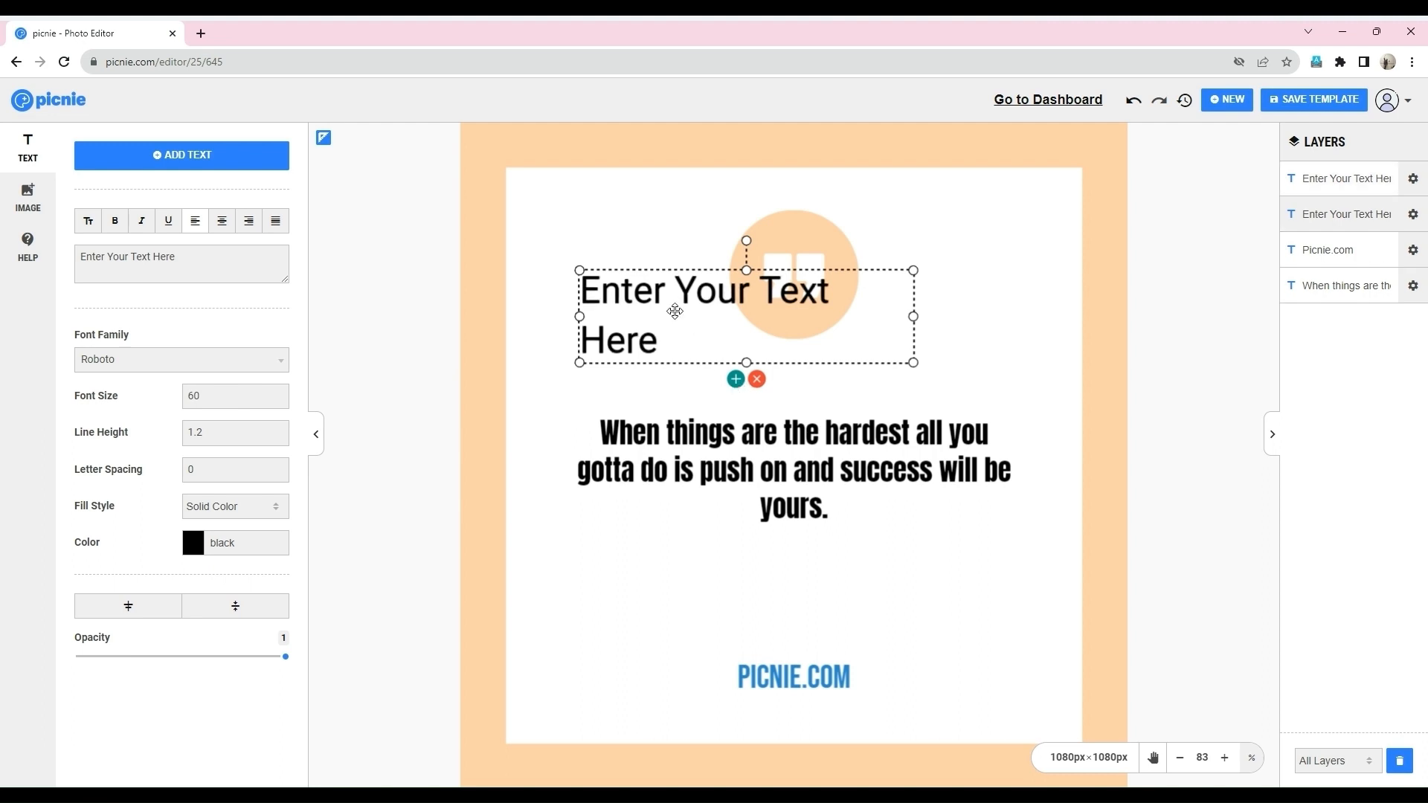
{"action": "left_click_drag", "start_coordinate": [796, 380], "coordinate": [860, 305]}
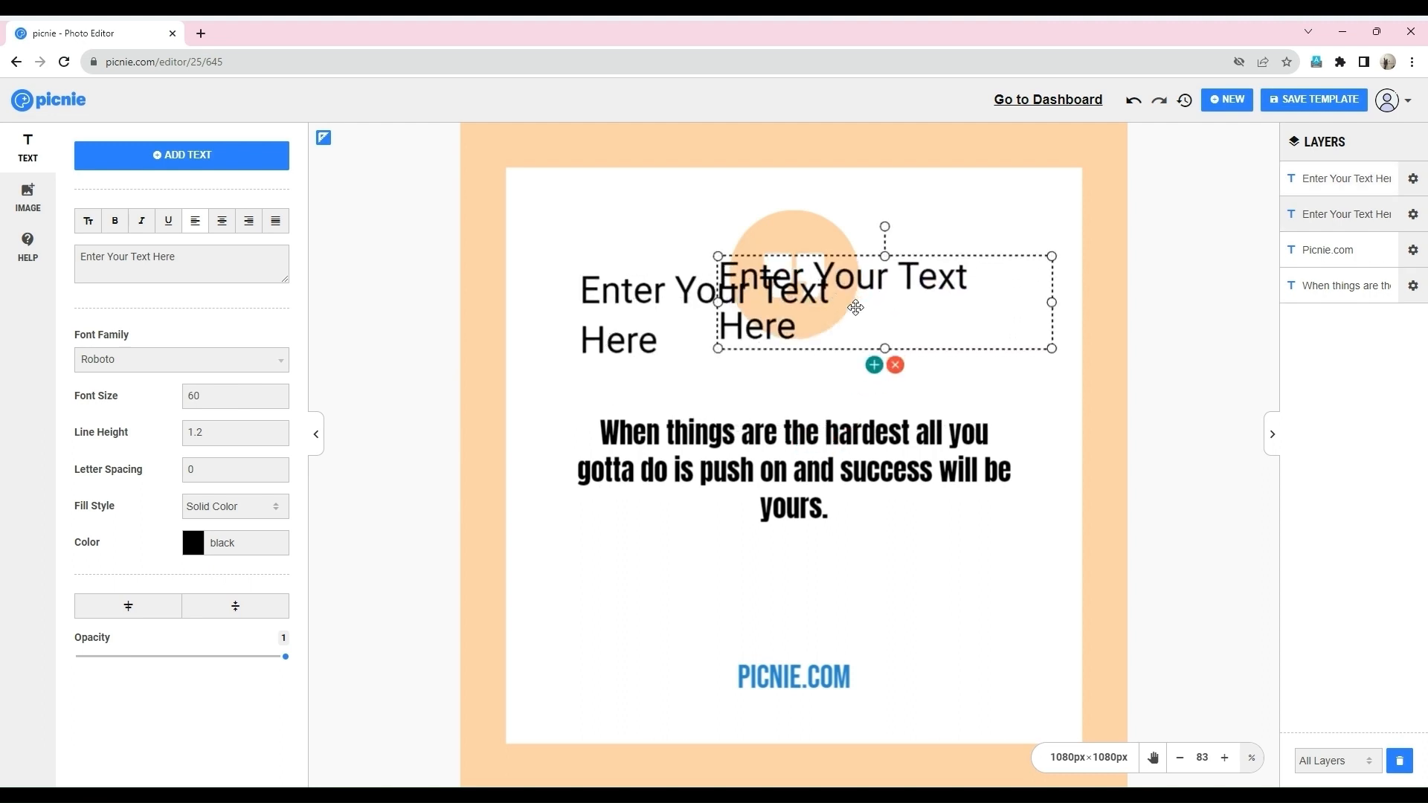
- Delete the duplicated placeholder text and the original "Enter Your Text Here" box
{"action": "left_click", "coordinate": [896, 365]}
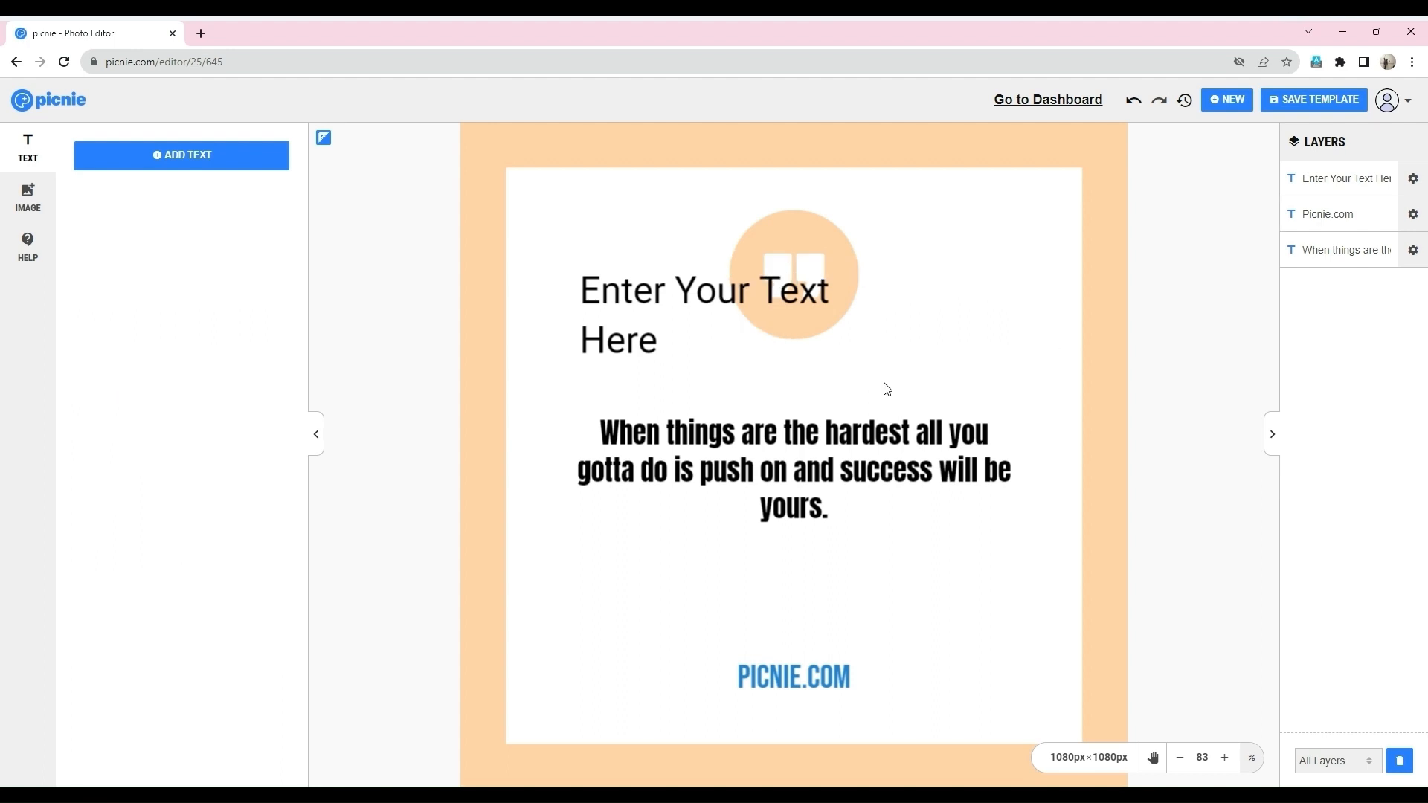
{"action": "left_click", "coordinate": [652, 319]}
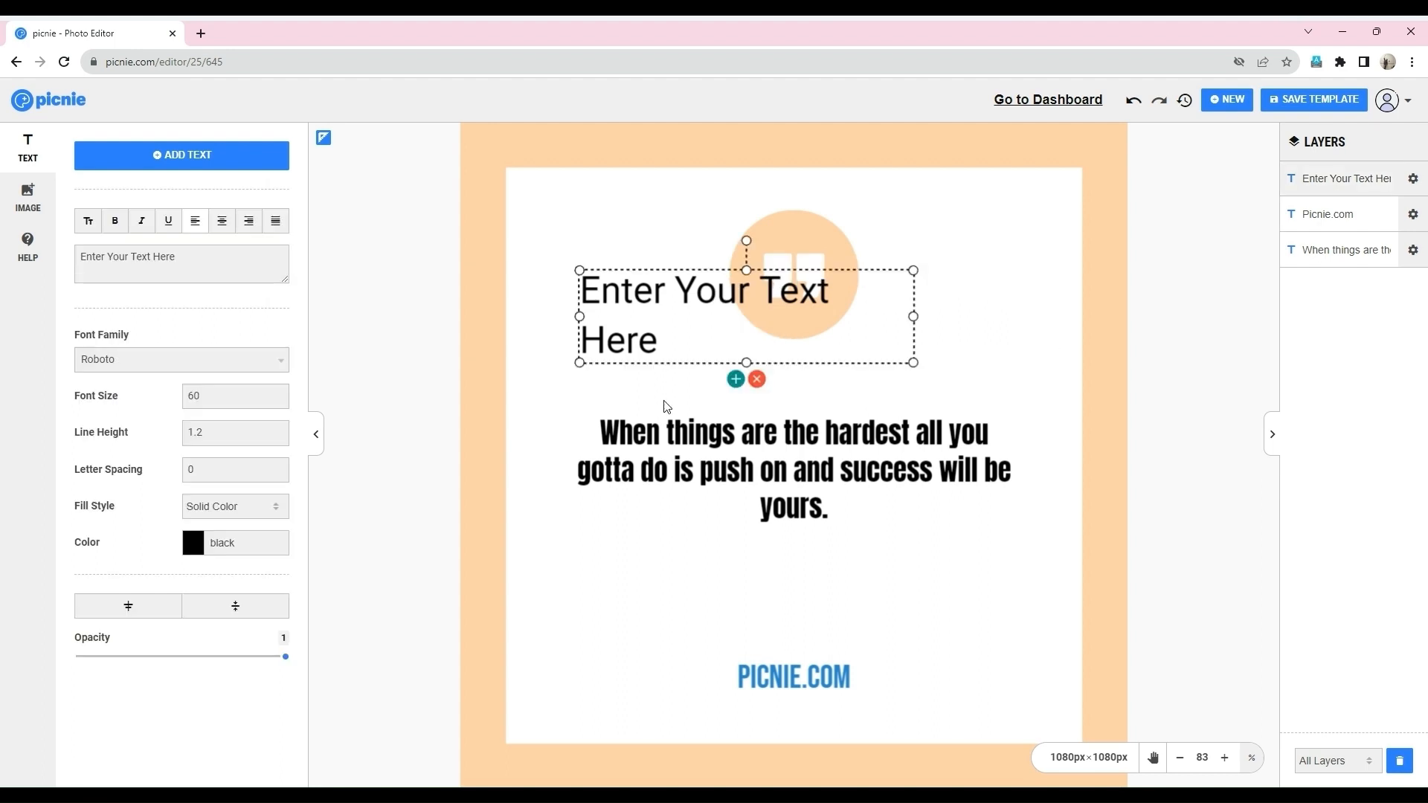
{"action": "left_click", "coordinate": [757, 380]}
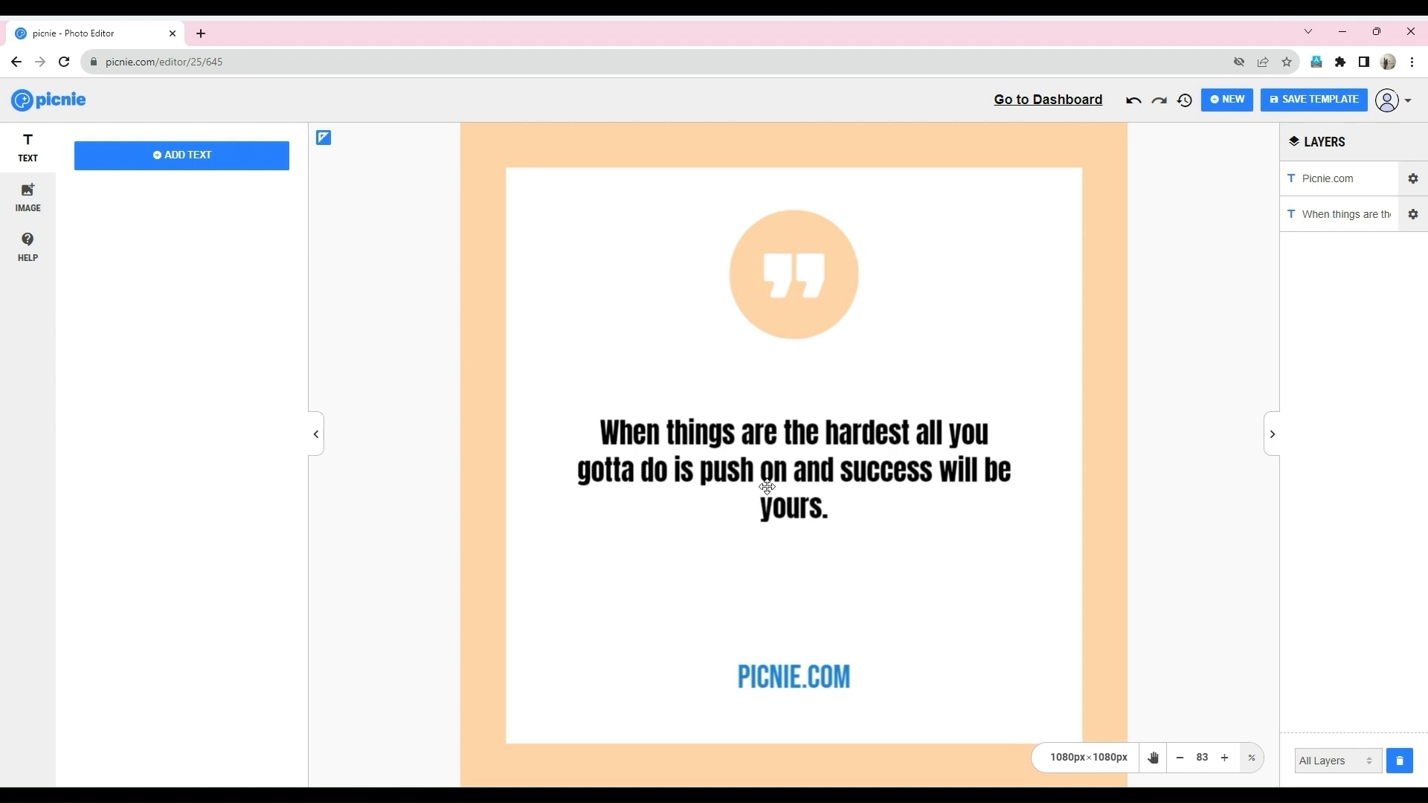
- Upload picnie_logo.png from the computer and place it, scaled down, in the upper-left corner of the design's white area
{"action": "left_click", "coordinate": [26, 204]}
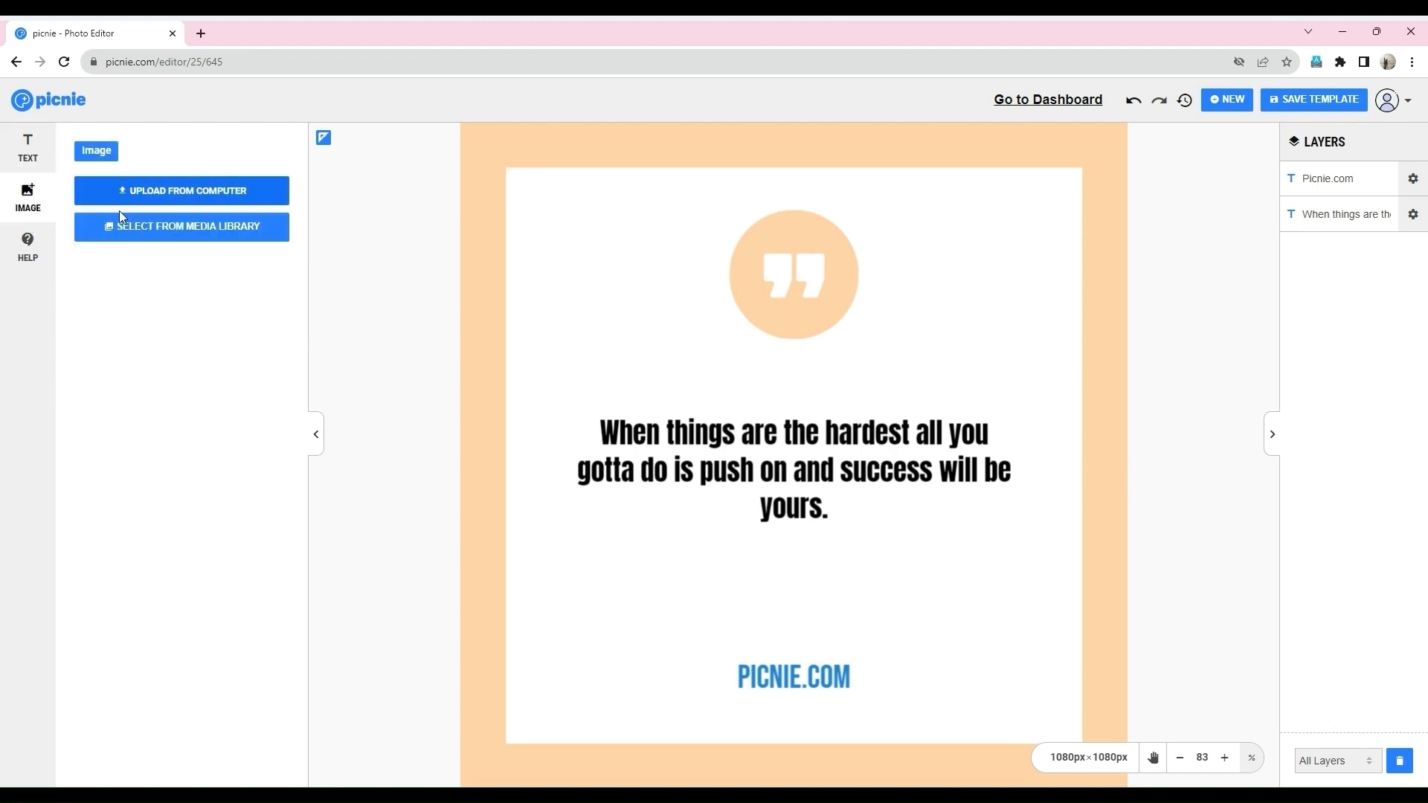
{"action": "left_click", "coordinate": [175, 197]}
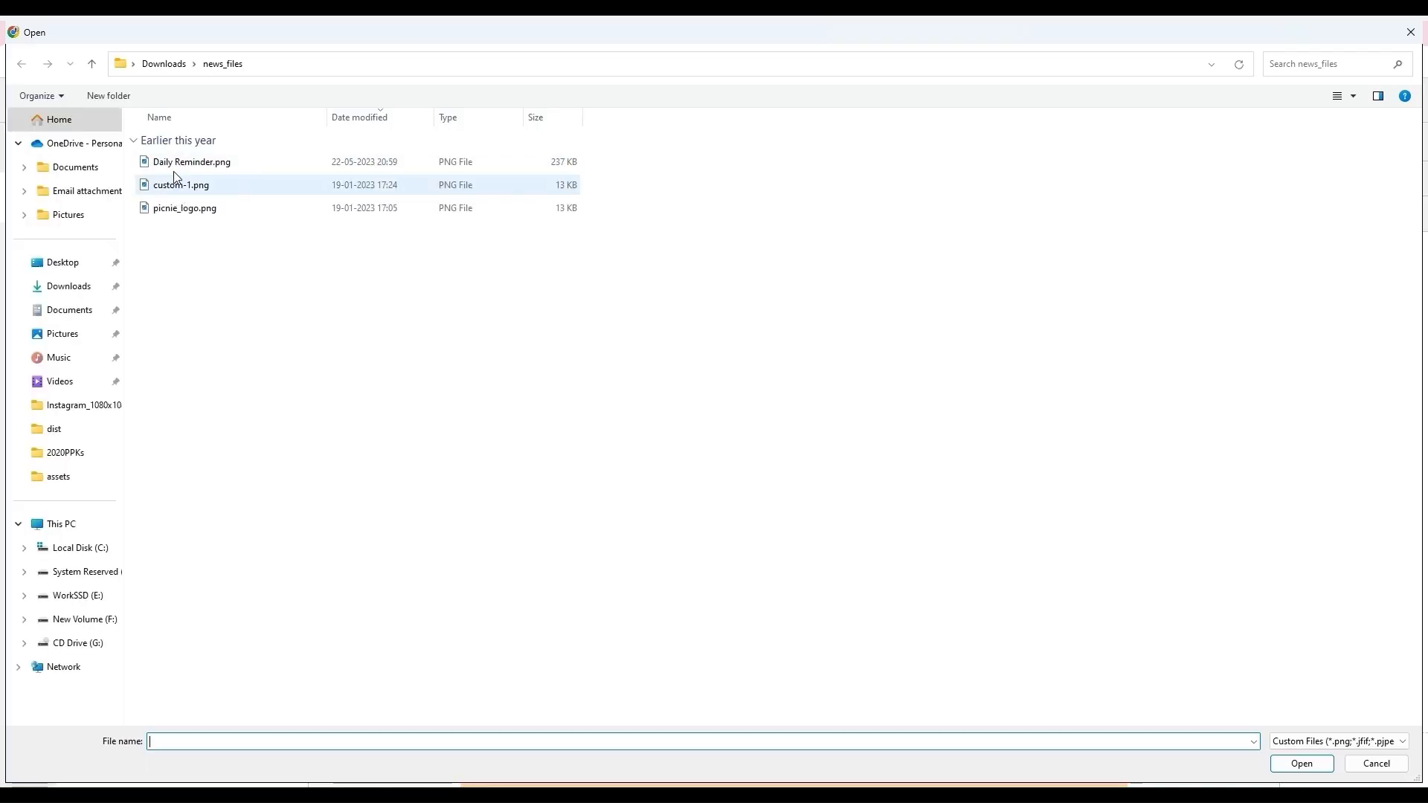
{"action": "double_click", "coordinate": [170, 215]}
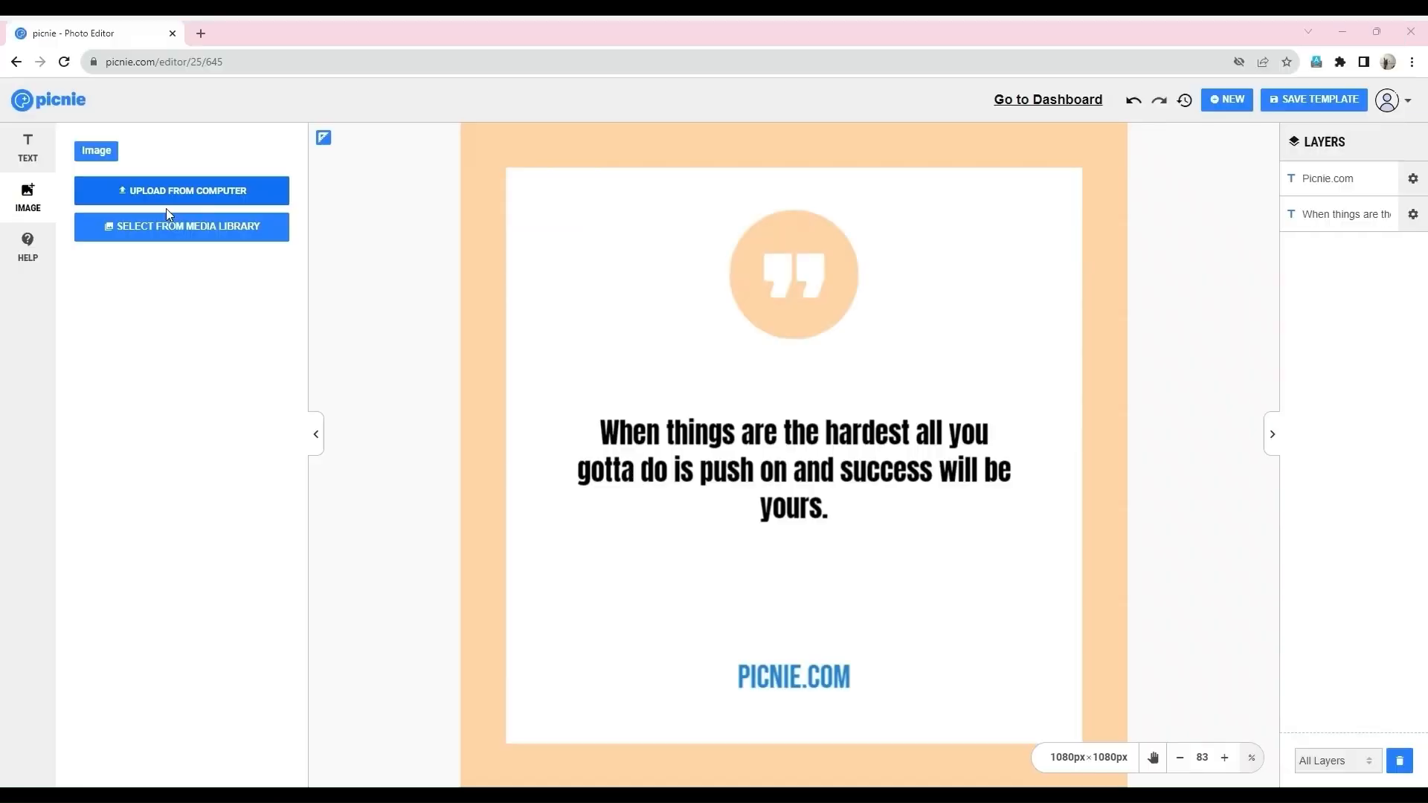
{"action": "left_click_drag", "start_coordinate": [859, 500], "coordinate": [801, 298]}
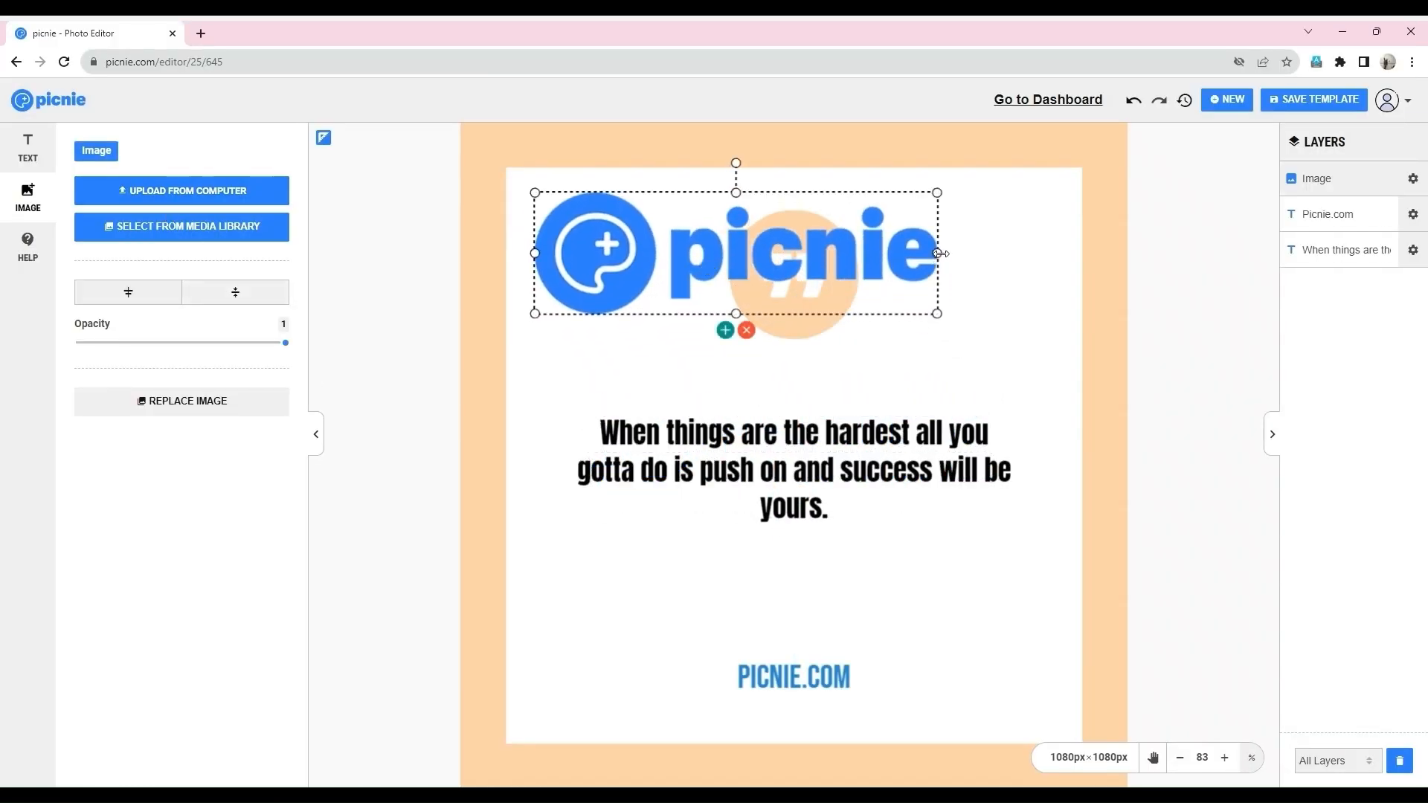
{"action": "left_click_drag", "start_coordinate": [938, 315], "coordinate": [661, 243]}
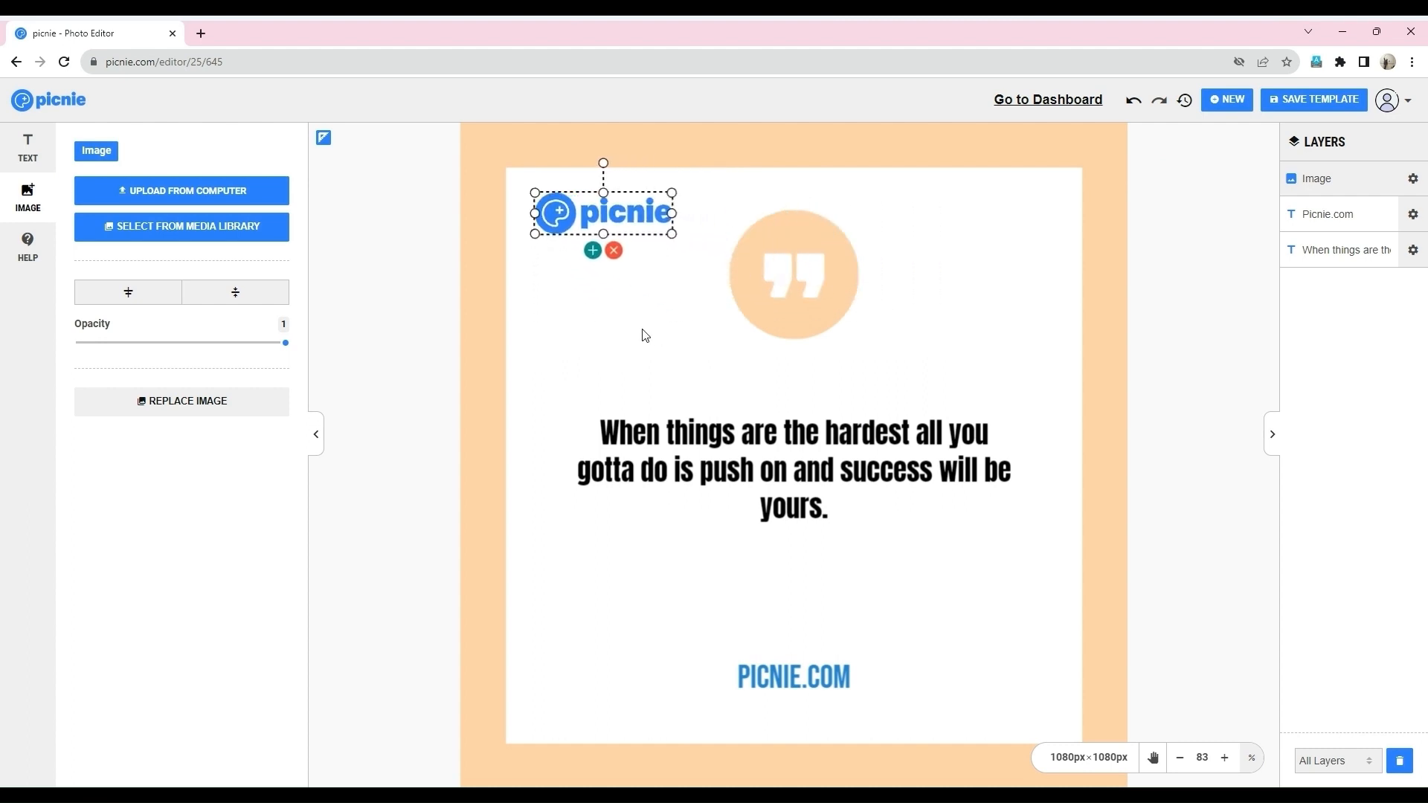
- View the saved images in the media library, close it without inserting any, and deselect the logo
{"action": "left_click", "coordinate": [208, 234]}
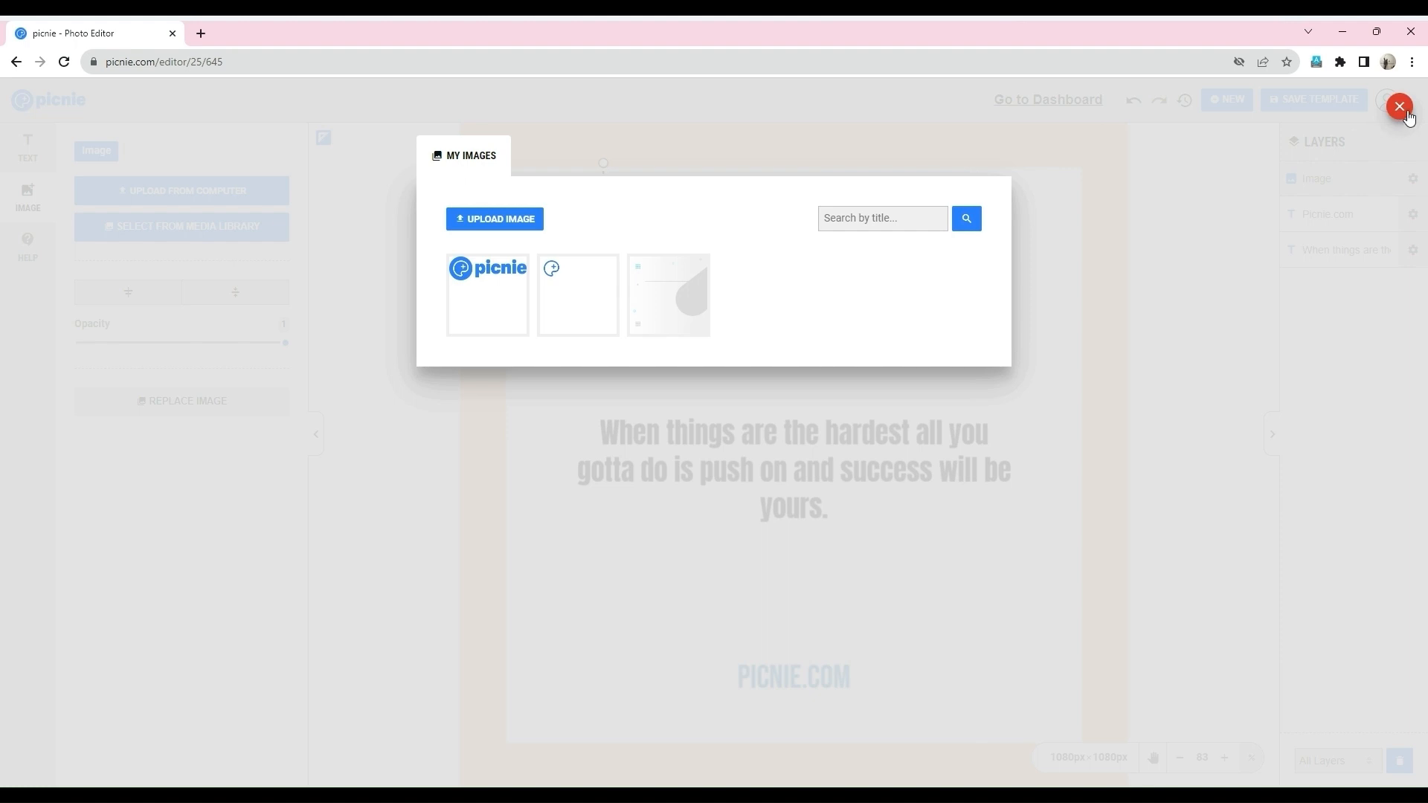
{"action": "left_click", "coordinate": [1399, 108]}
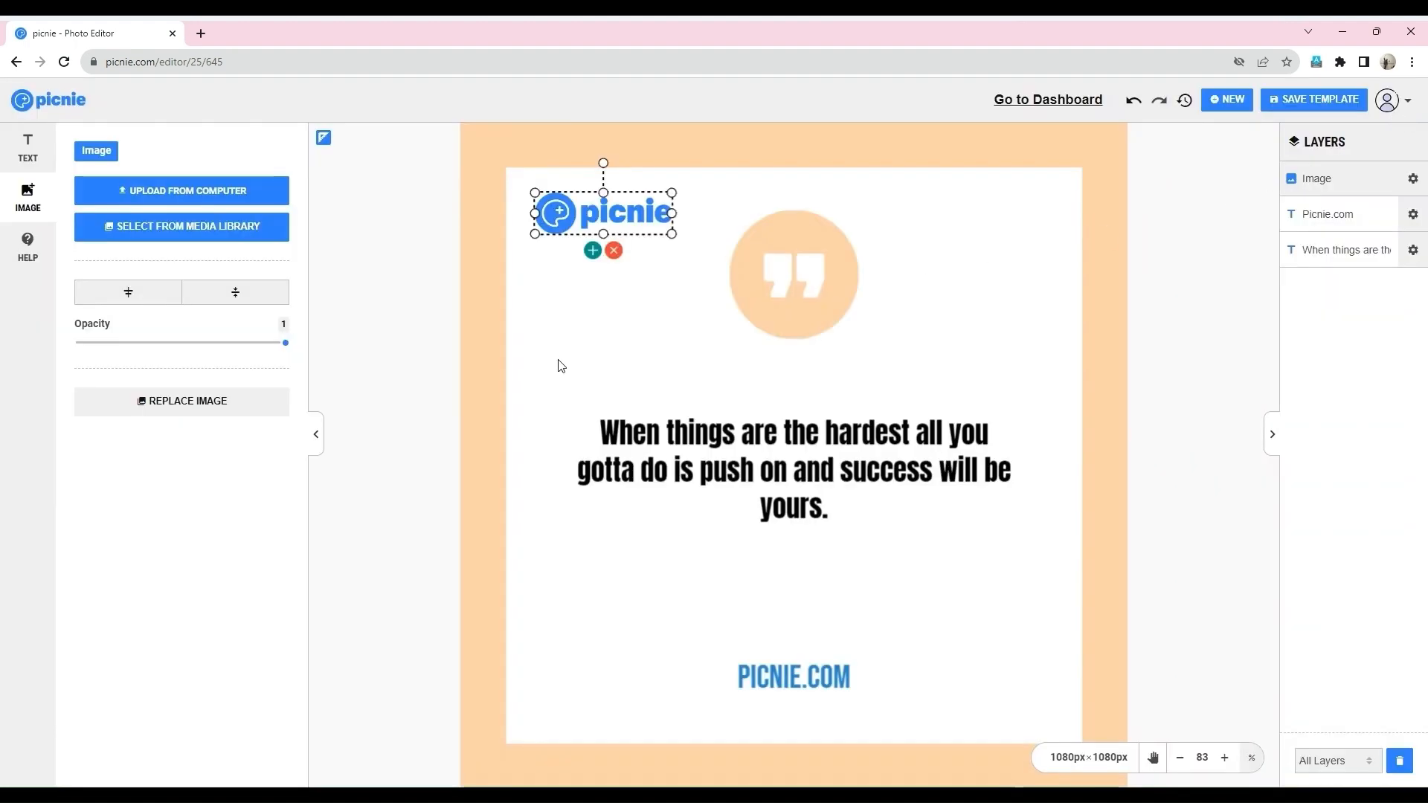
{"action": "left_click", "coordinate": [605, 327]}
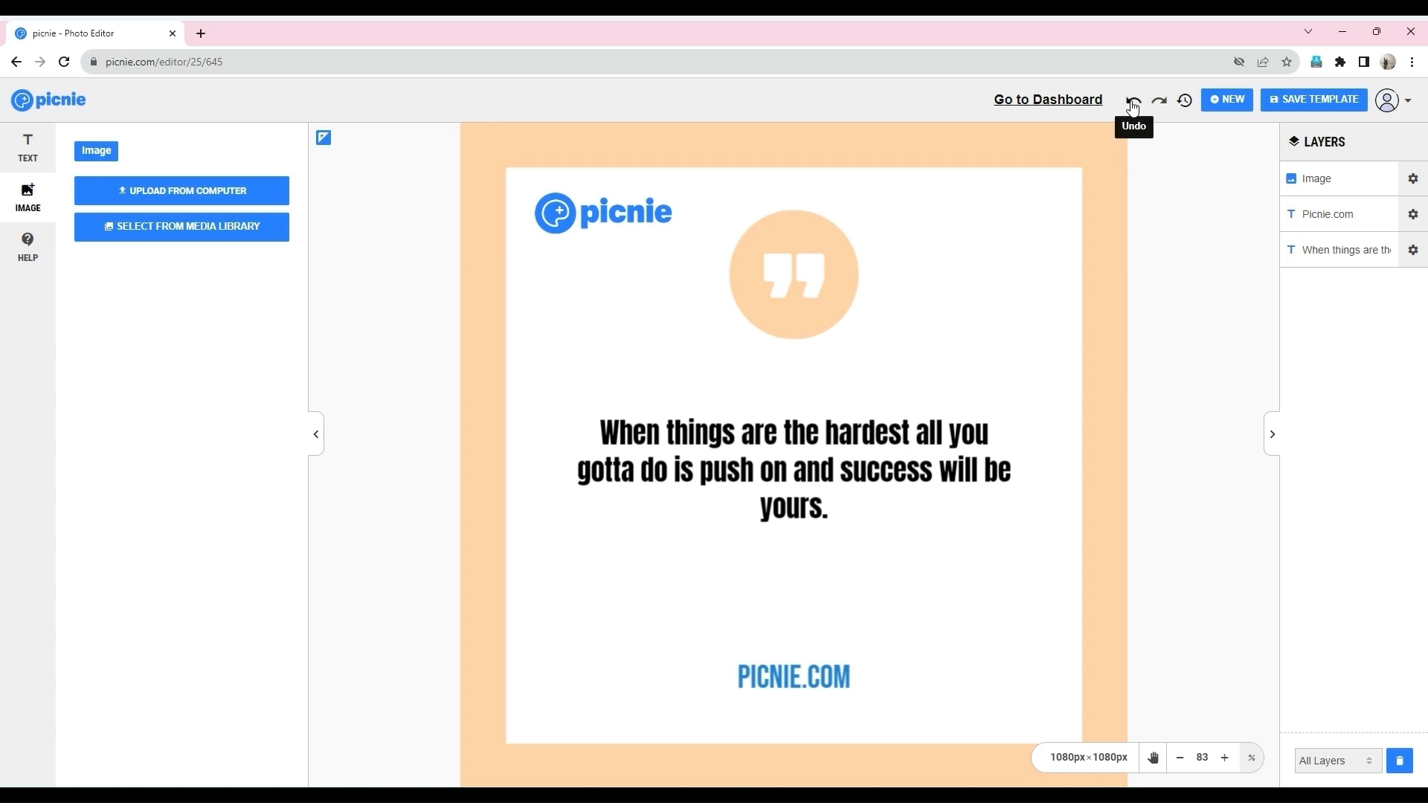
- Move the logo above the quotation mark circle and undo the move
{"action": "left_click_drag", "start_coordinate": [582, 218], "coordinate": [767, 206]}
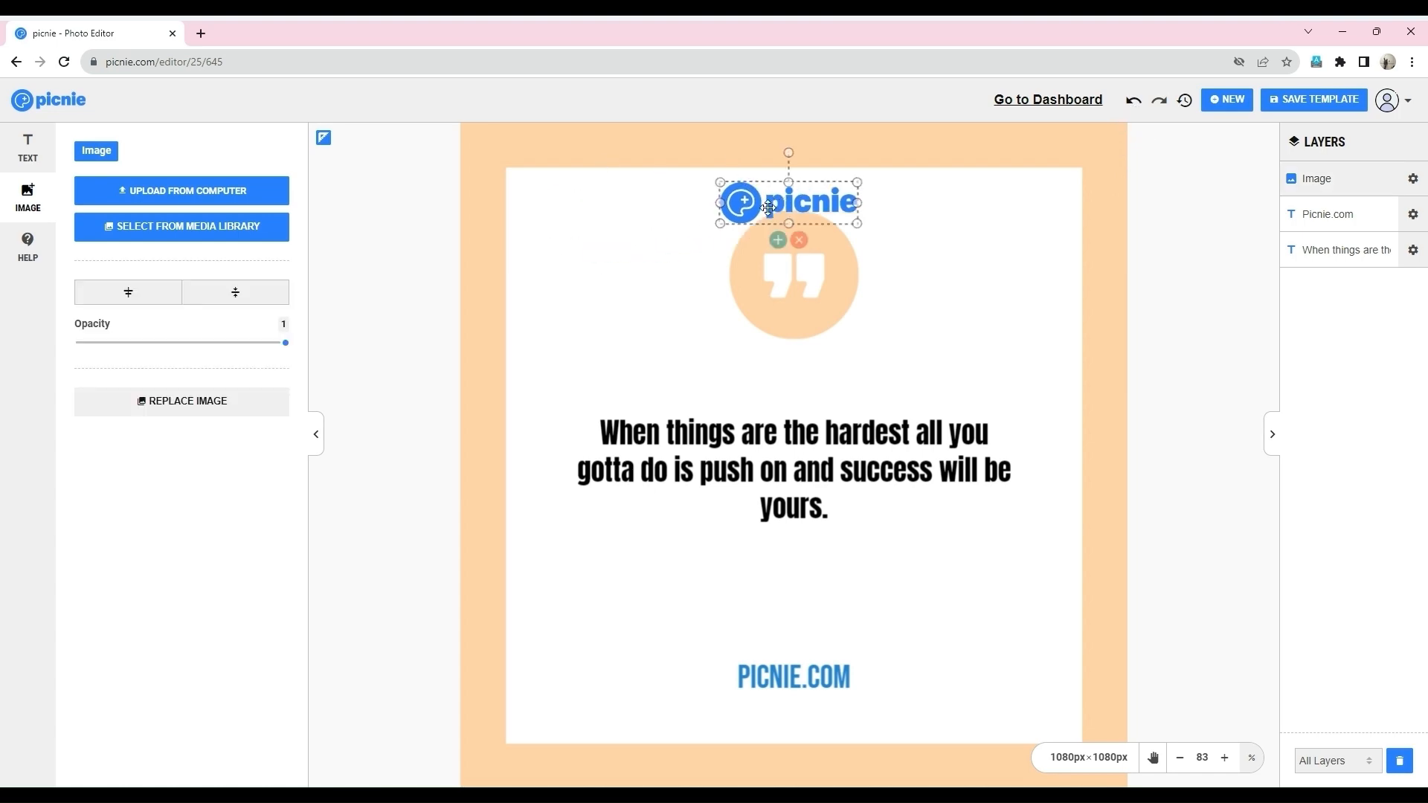
{"action": "left_click", "coordinate": [1133, 99]}
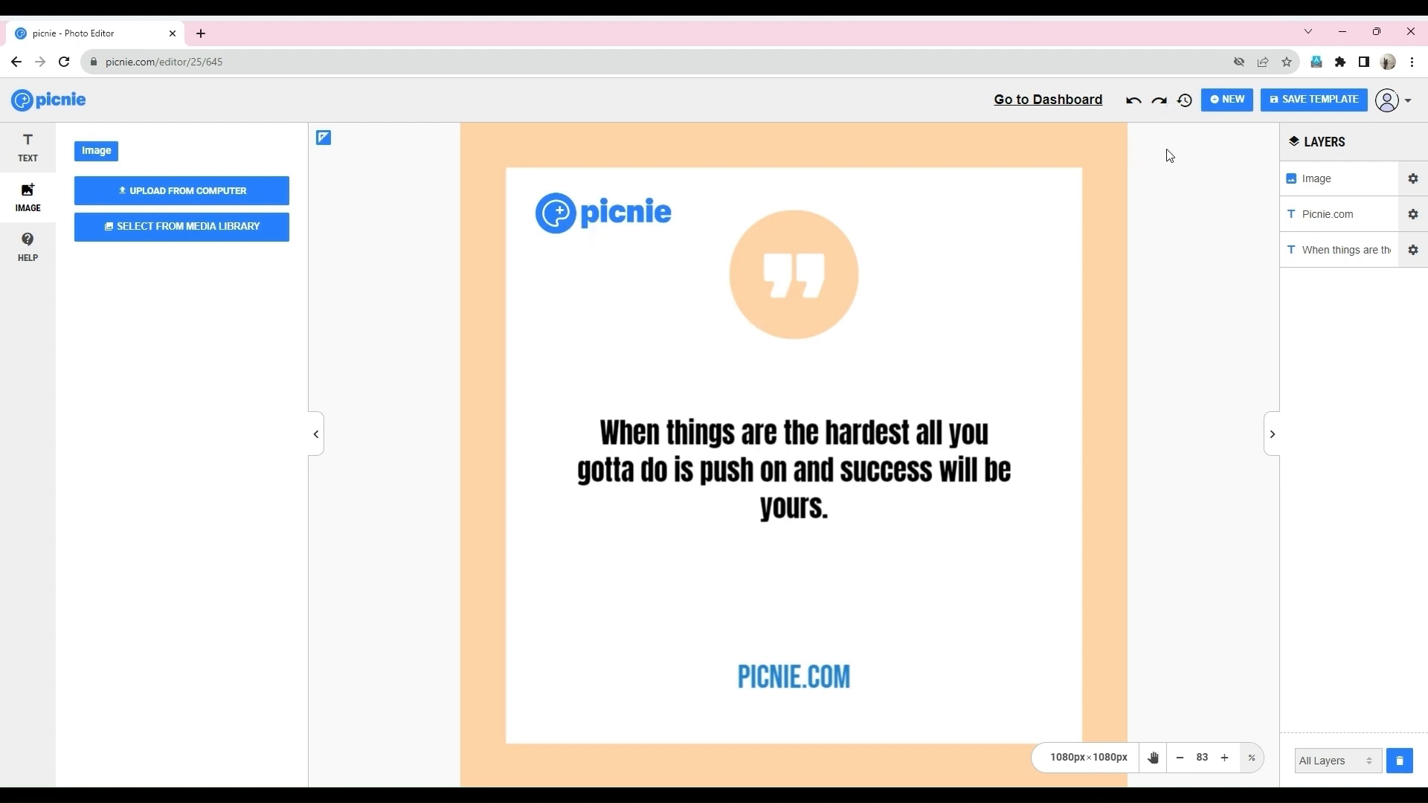
- Restore several earlier states from the edit history, ending with the one that has the small logo in the design's upper-left corner
{"action": "left_click", "coordinate": [1184, 101]}
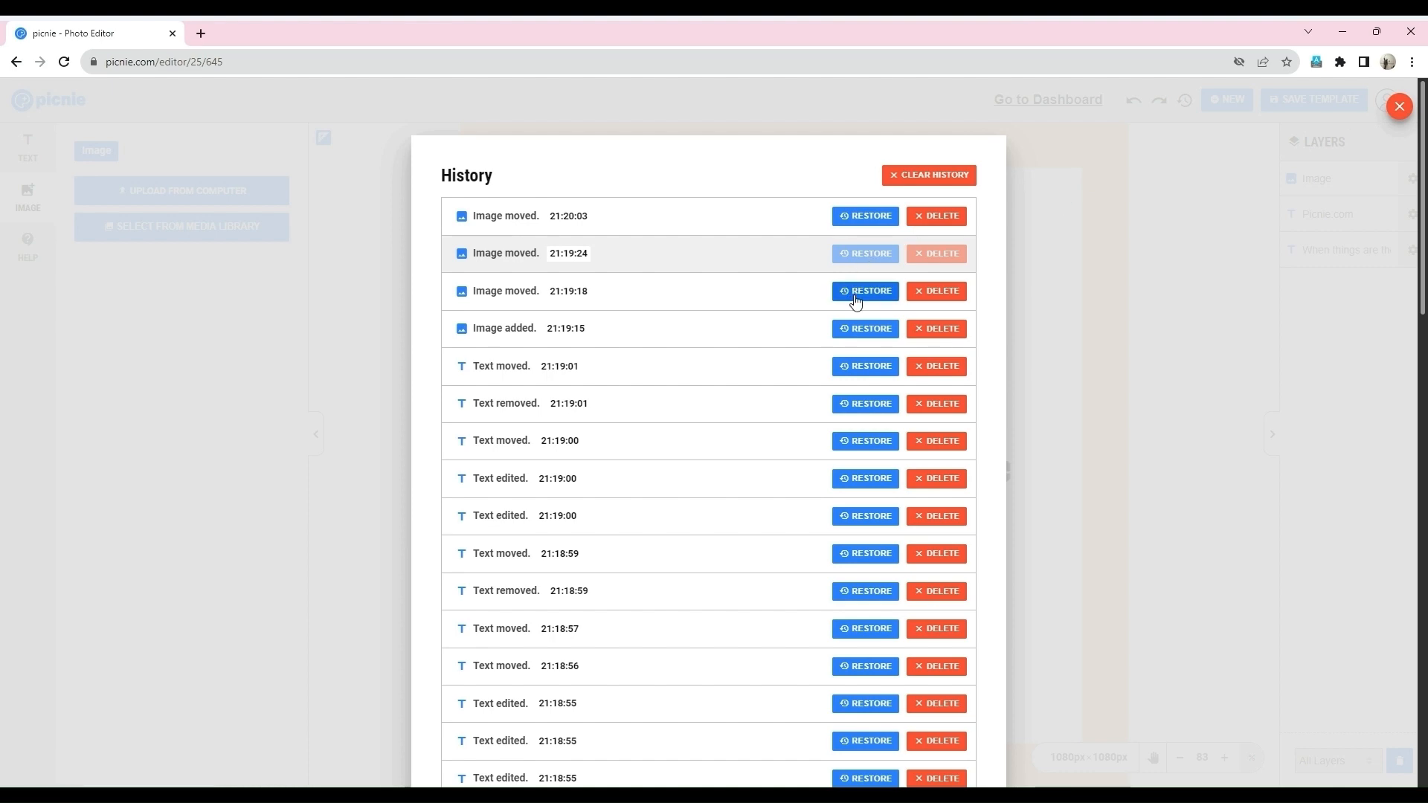
{"action": "left_click", "coordinate": [854, 330]}
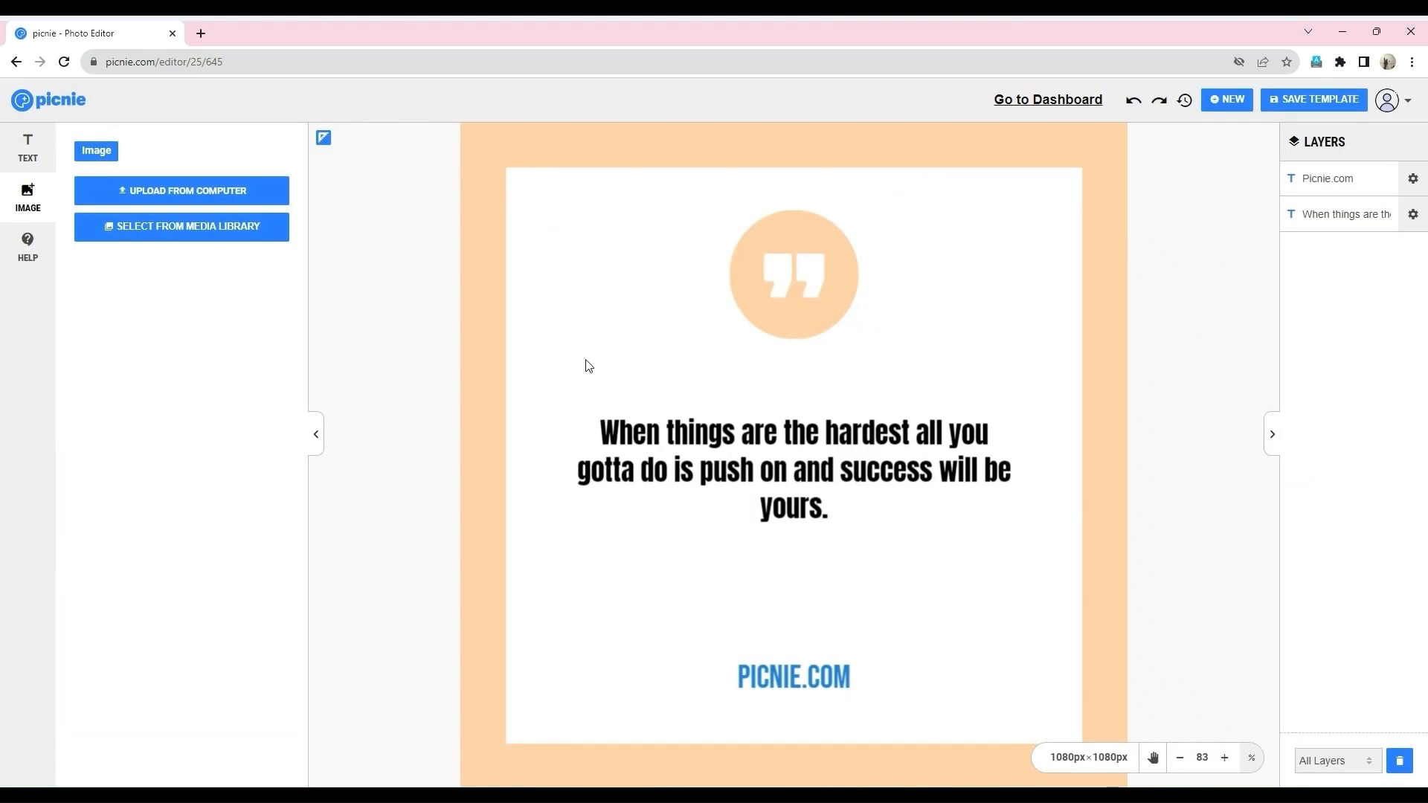
{"action": "left_click", "coordinate": [1183, 102]}
{"action": "left_click", "coordinate": [854, 221]}
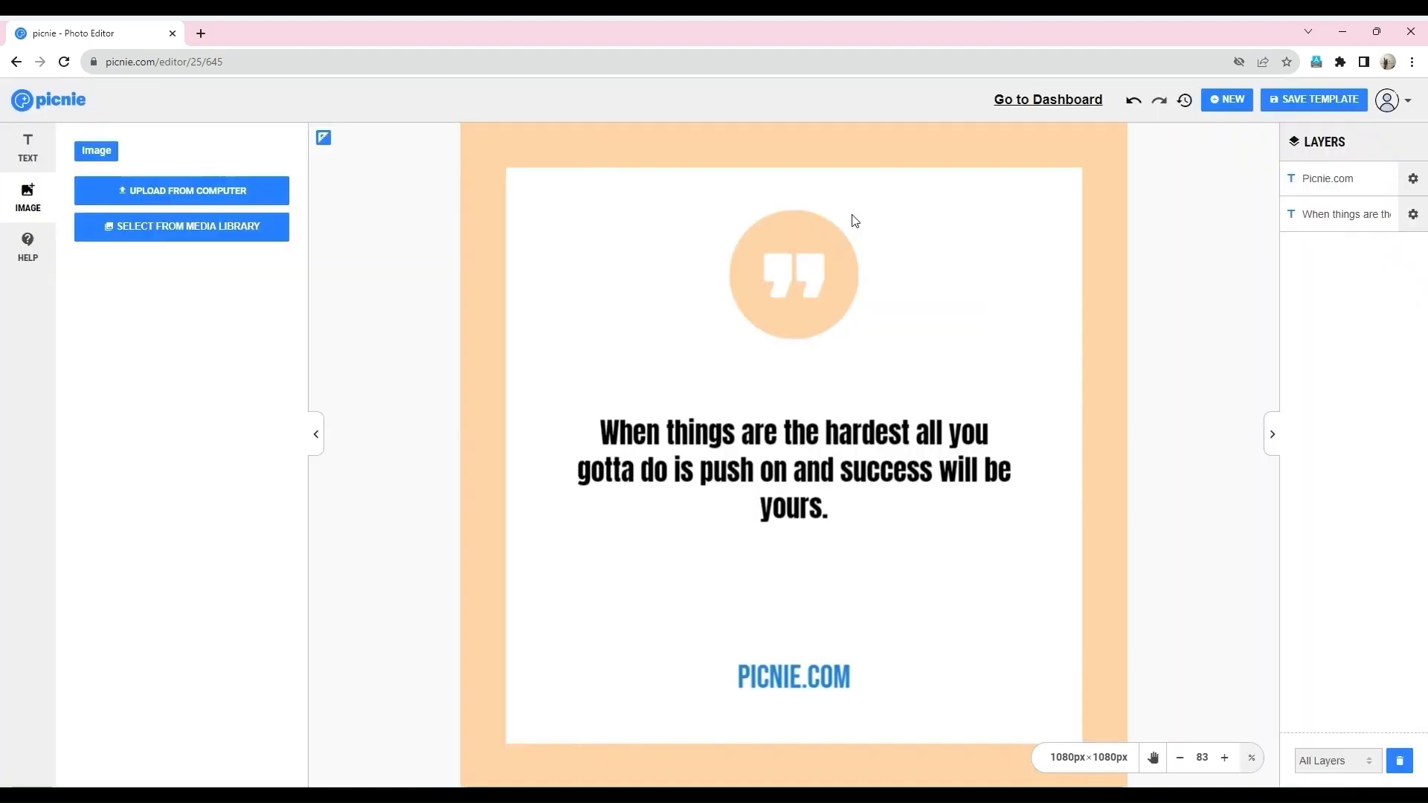
{"action": "left_click", "coordinate": [1184, 101]}
{"action": "left_click", "coordinate": [844, 253]}
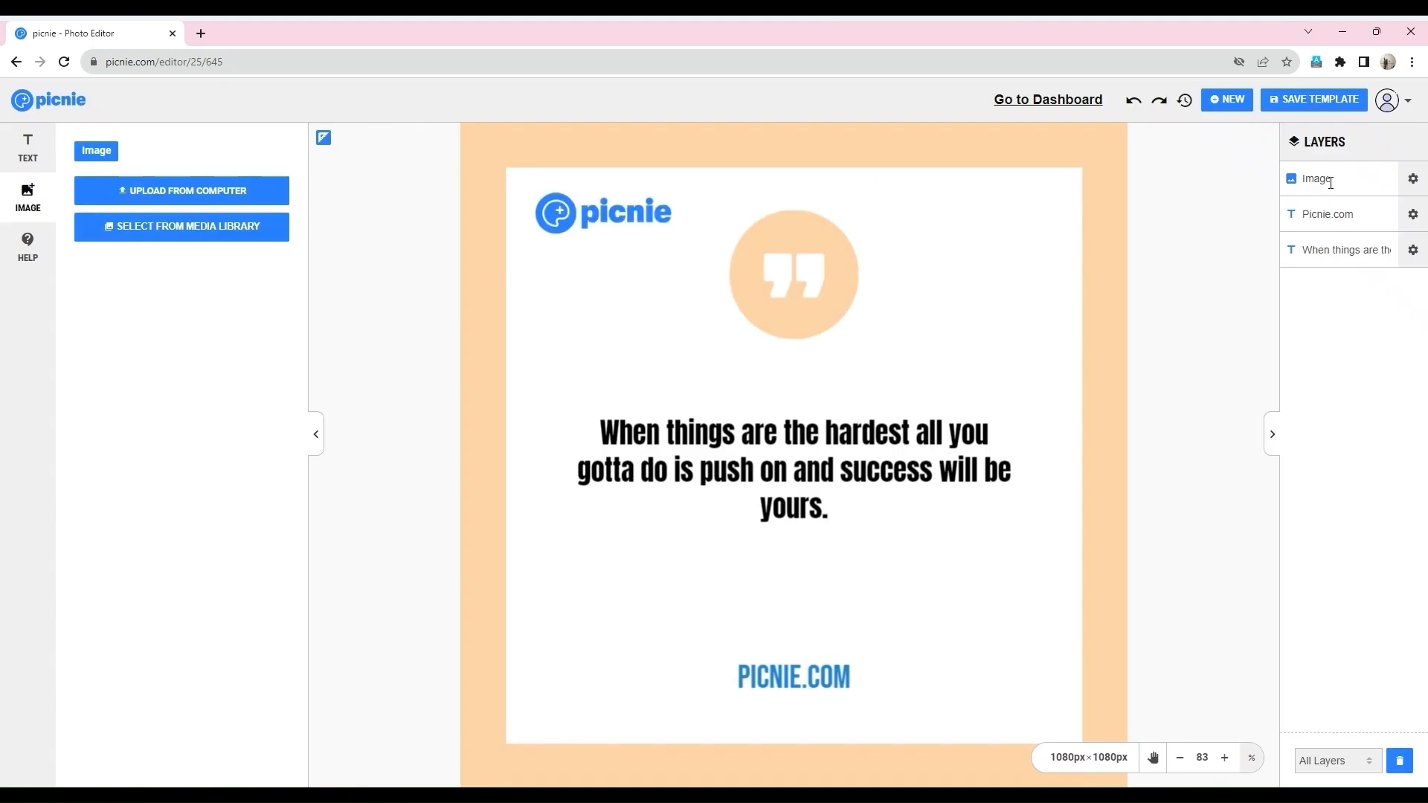
- Hide the logo's image layer, show it again, and try to move it down in the layer order
{"action": "left_click", "coordinate": [1410, 189]}
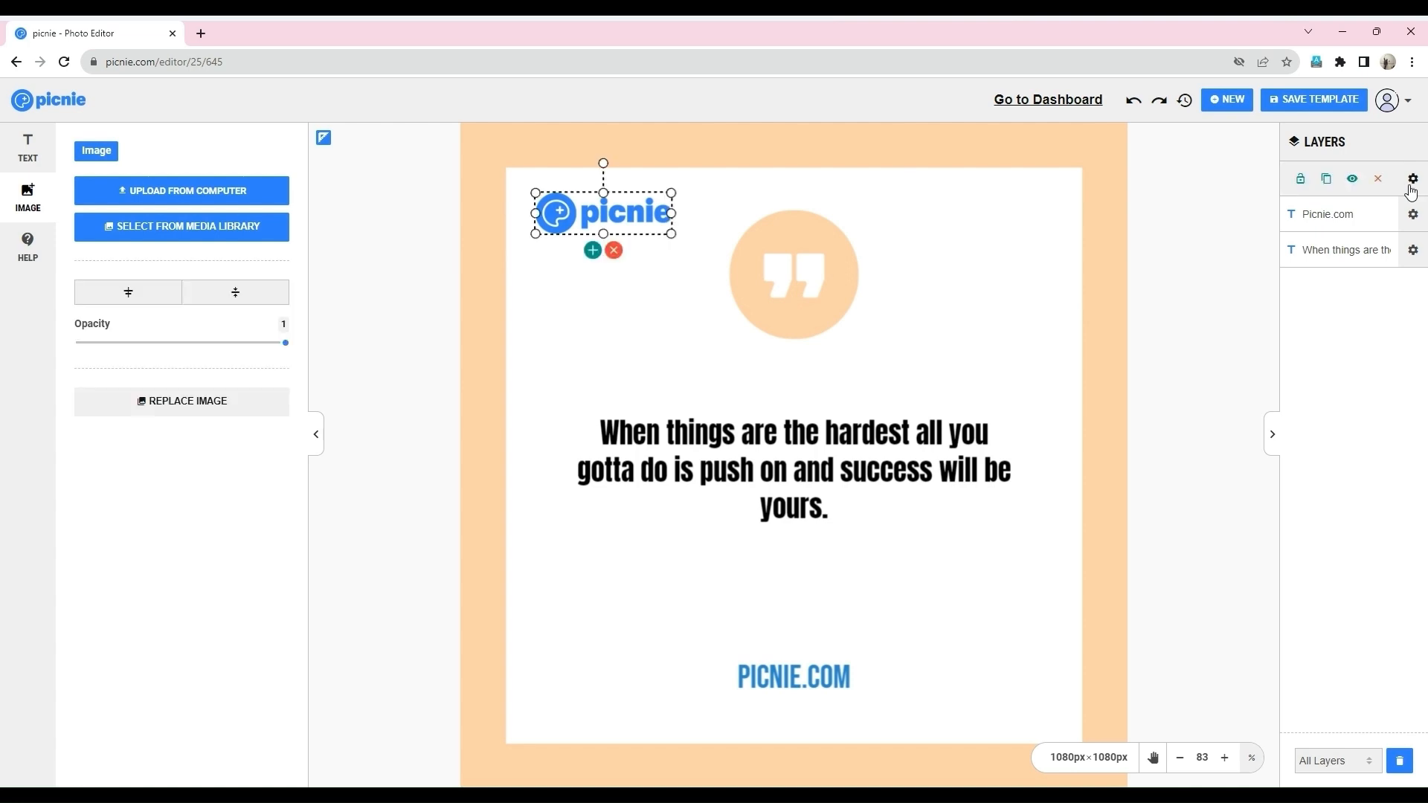
{"action": "left_click", "coordinate": [1354, 186]}
{"action": "left_click", "coordinate": [1353, 186]}
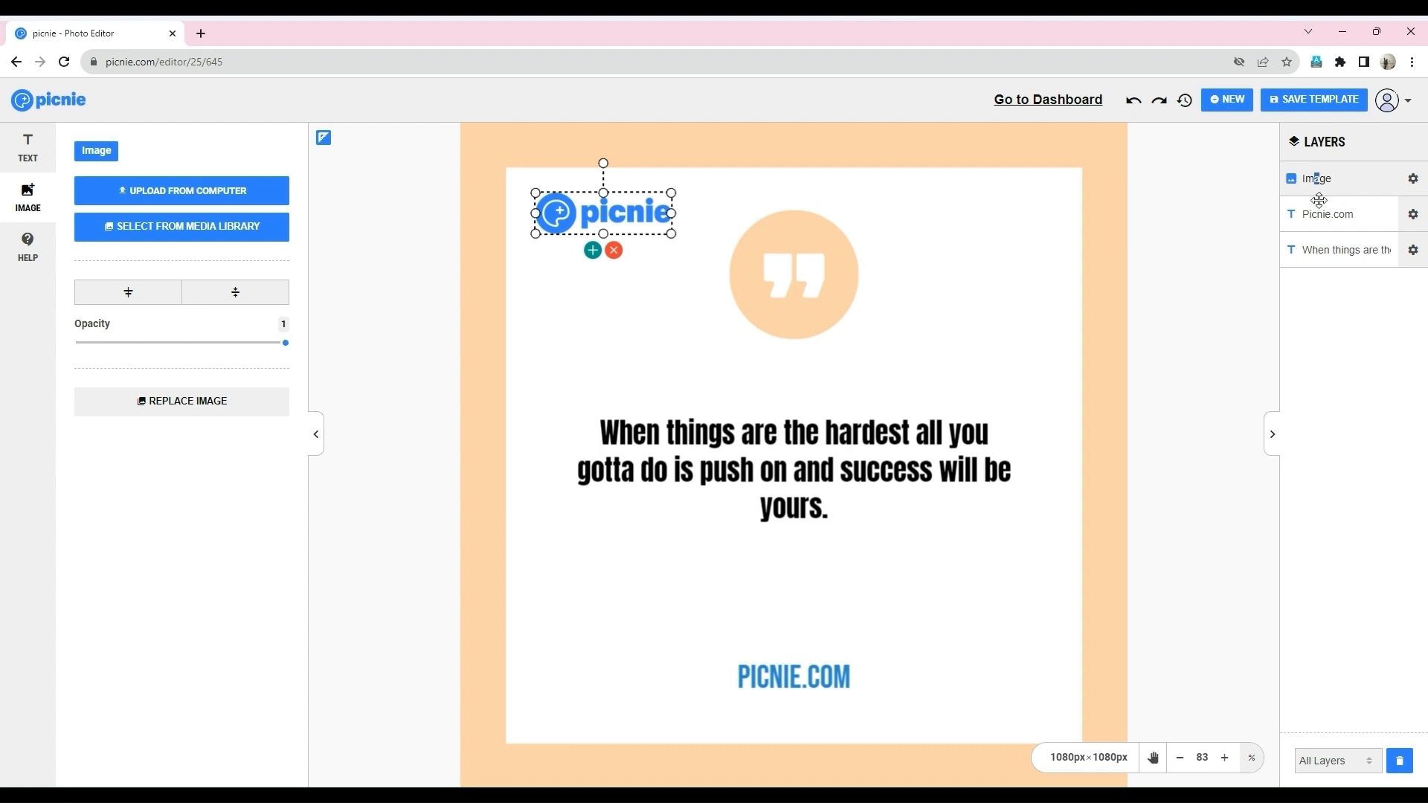
{"action": "left_click_drag", "start_coordinate": [1293, 185], "coordinate": [1301, 202]}
- Save the design as a template with the file name "Things are hardest template"
{"action": "left_click", "coordinate": [1289, 104]}
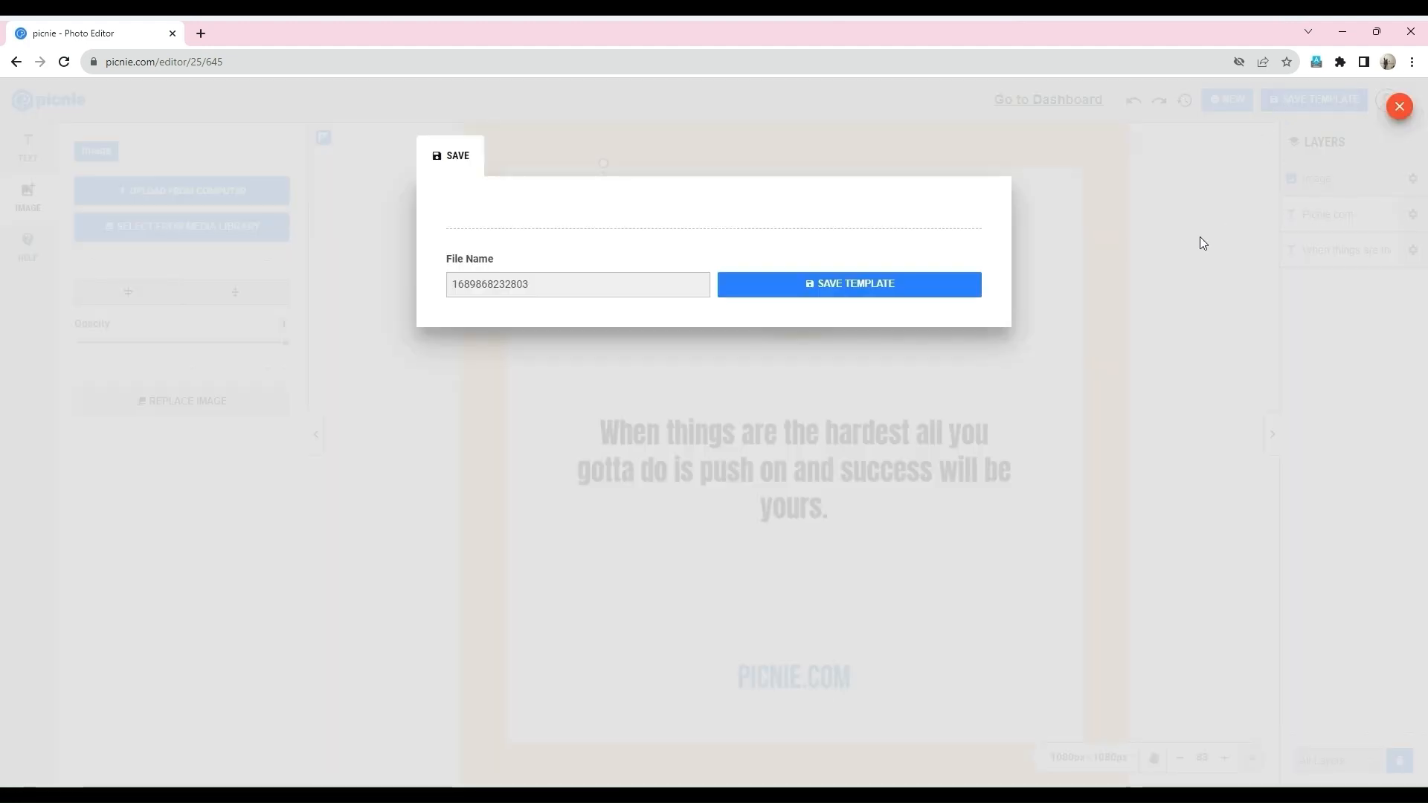
{"action": "left_click", "coordinate": [492, 281]}
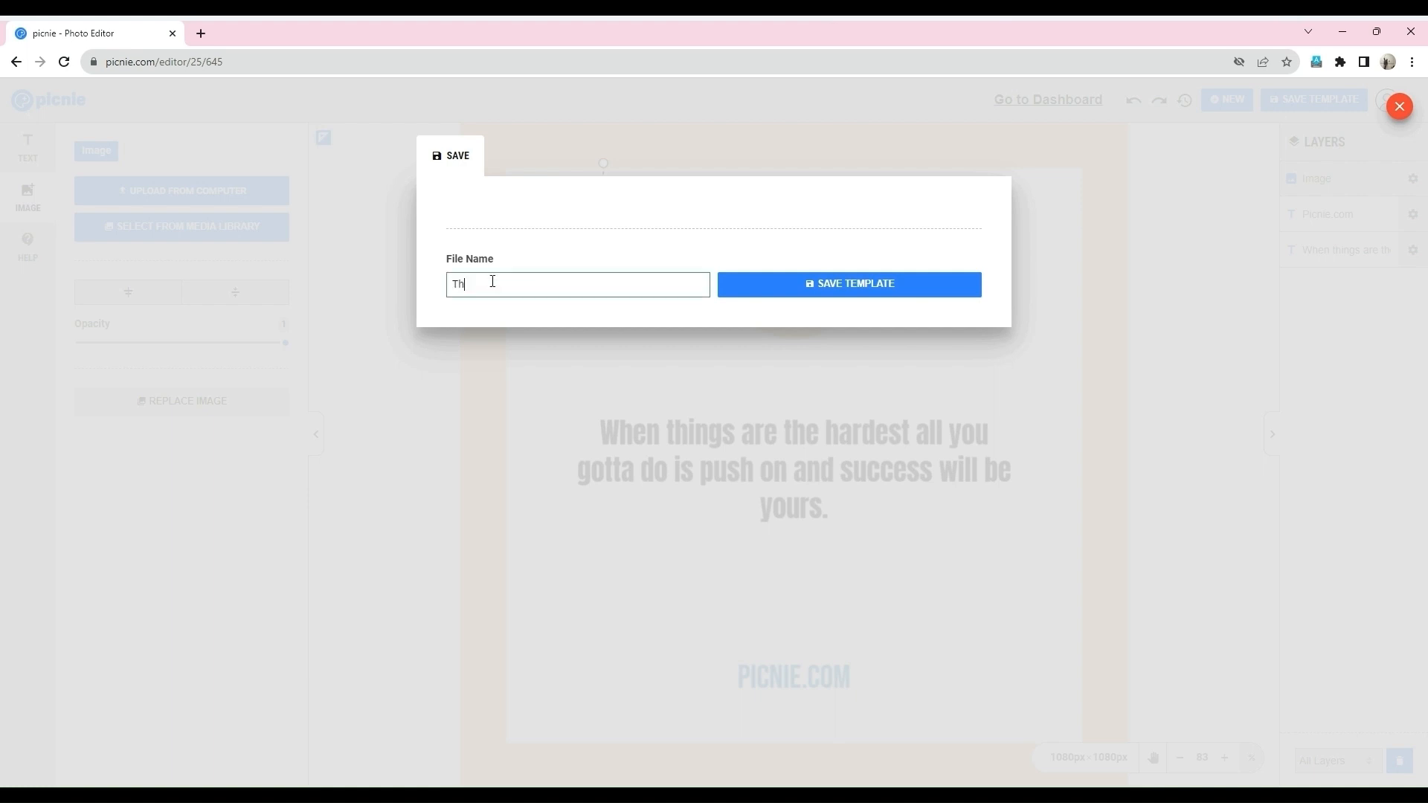
{"action": "type", "text": "Things are "}
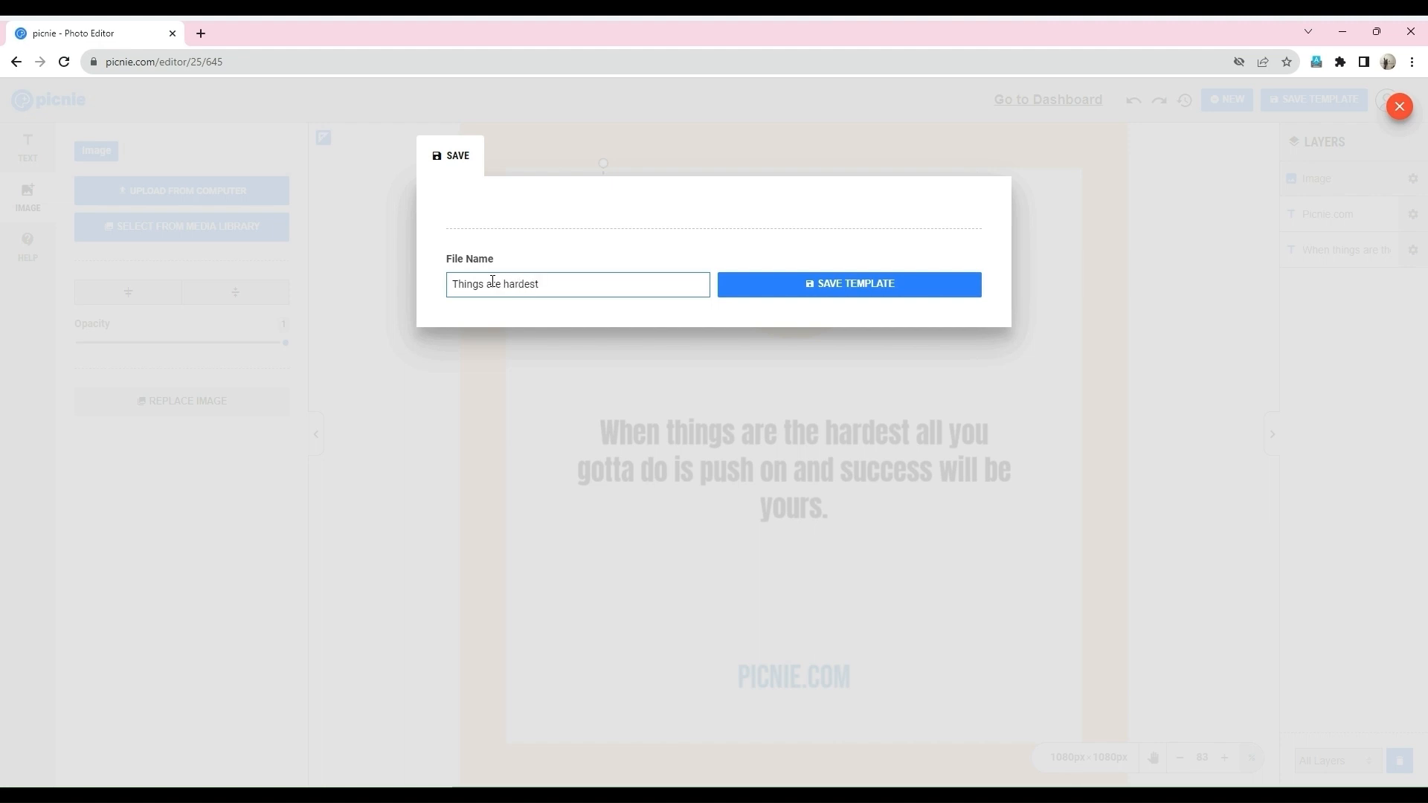
{"action": "type", "text": "hardest template"}
{"action": "left_click", "coordinate": [774, 291]}
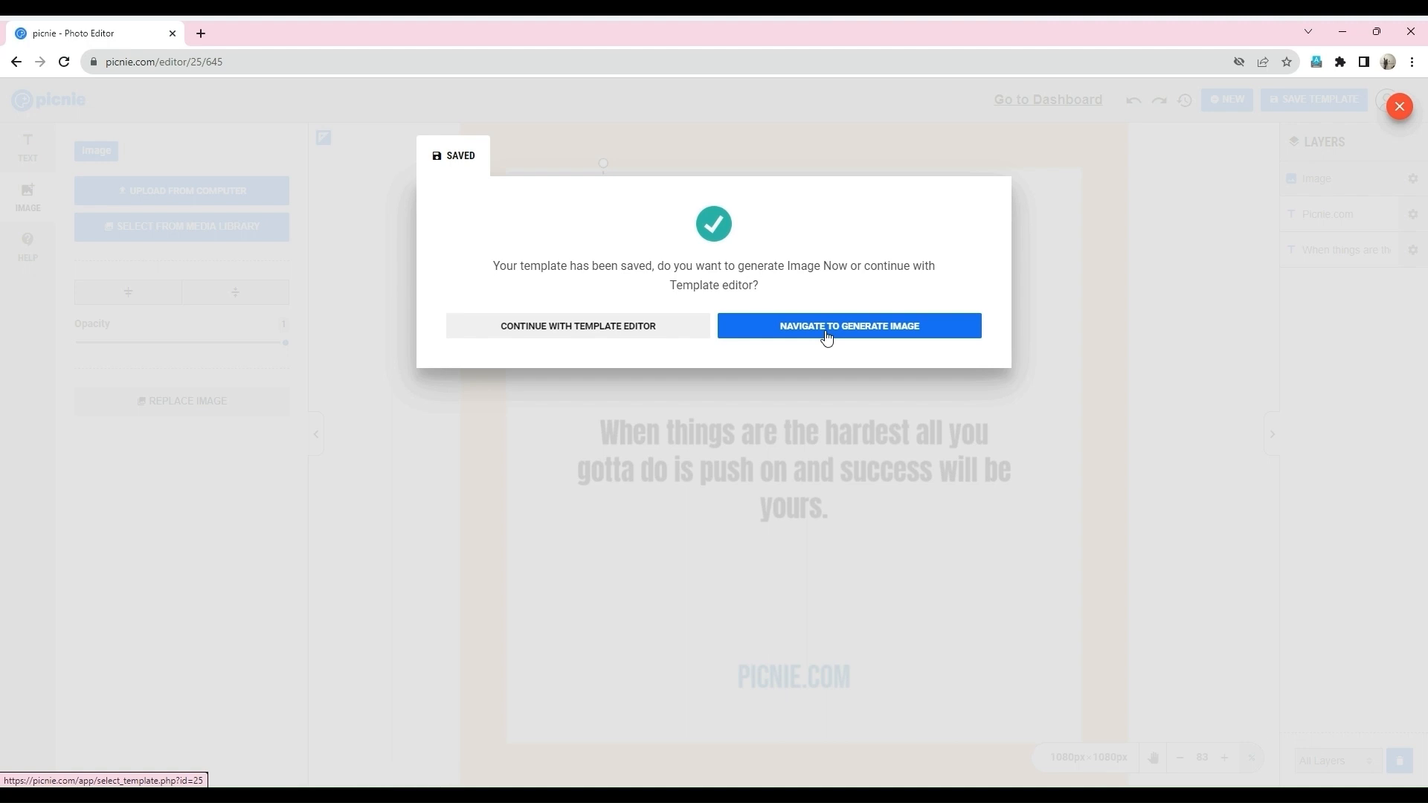
- Proceed to image generation and open the saved "Things are hardest" template for generating an image
{"action": "left_click", "coordinate": [826, 337]}
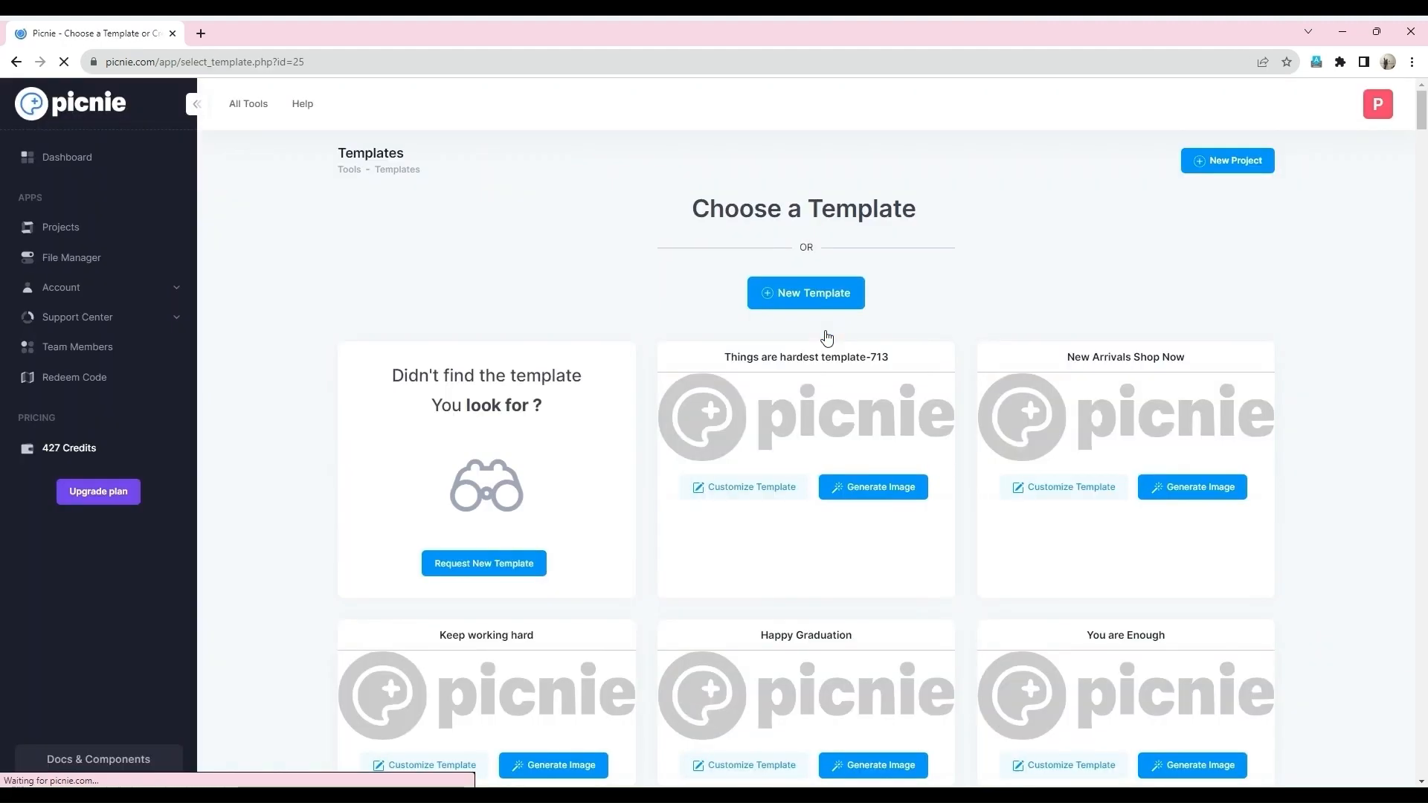
{"action": "scroll", "coordinate": [909, 398], "scroll_direction": "down", "scroll_amount": 1}
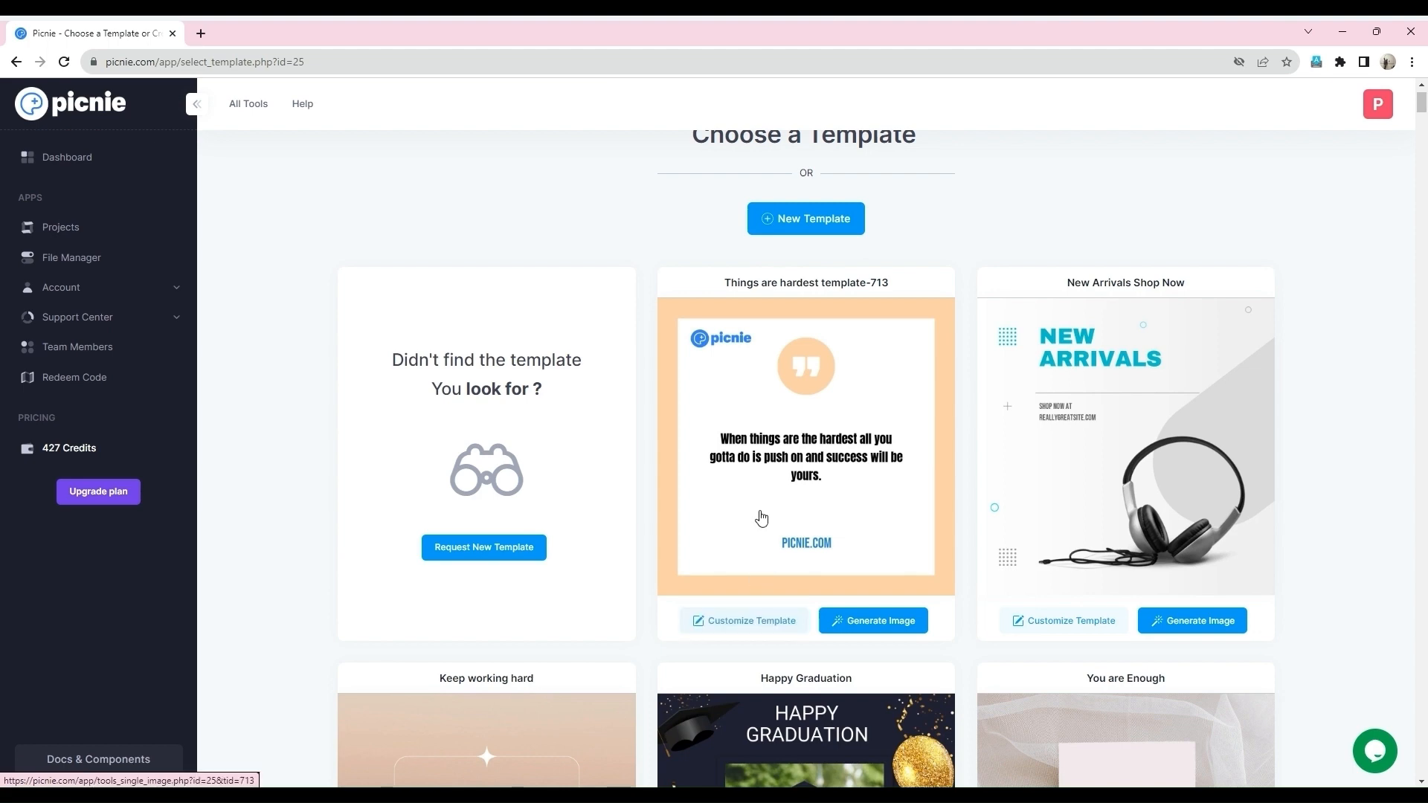
{"action": "left_click", "coordinate": [863, 629]}
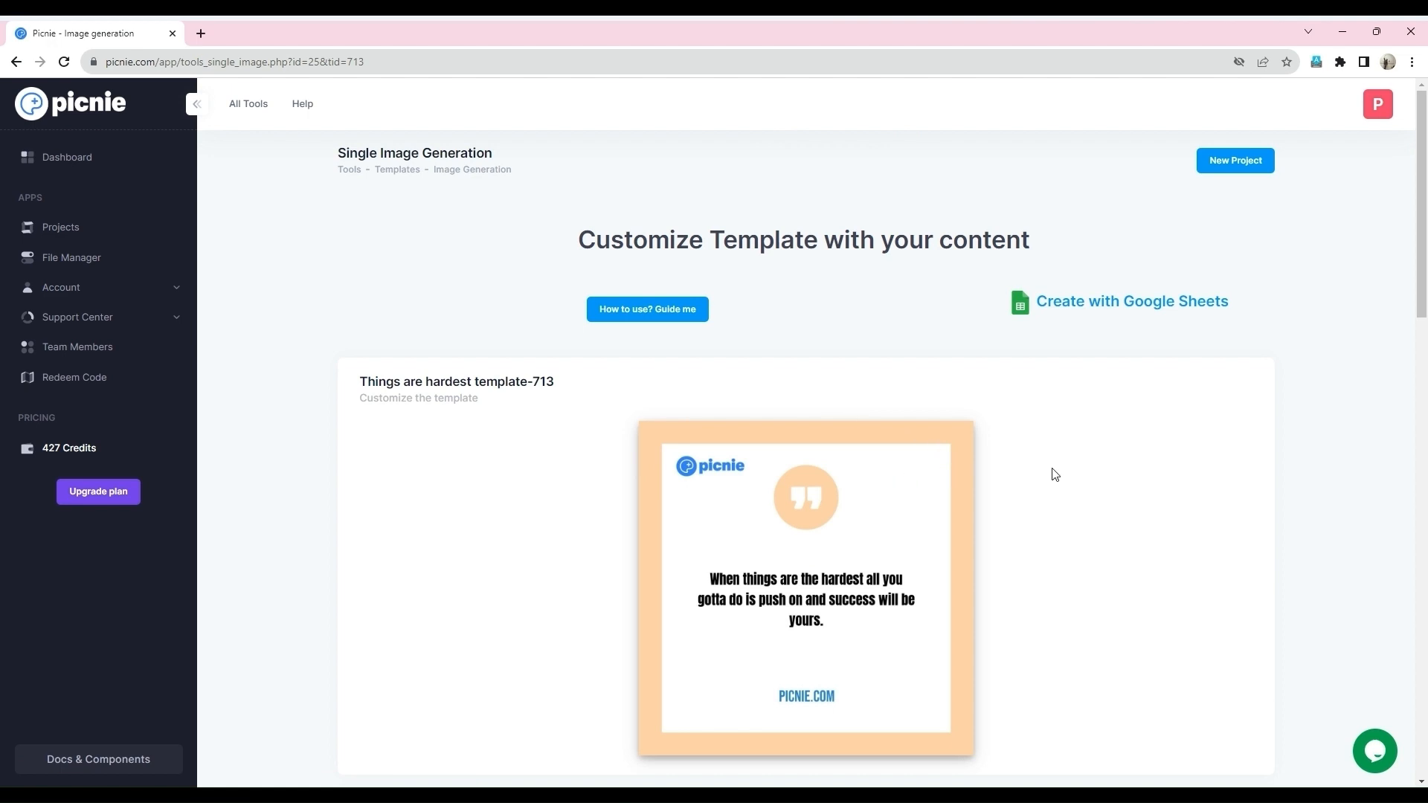
- Examine the template preview, the CSV bulk generation section, and the no-code tool's title and image fields
{"action": "scroll", "coordinate": [1050, 494], "scroll_direction": "down", "scroll_amount": 2}
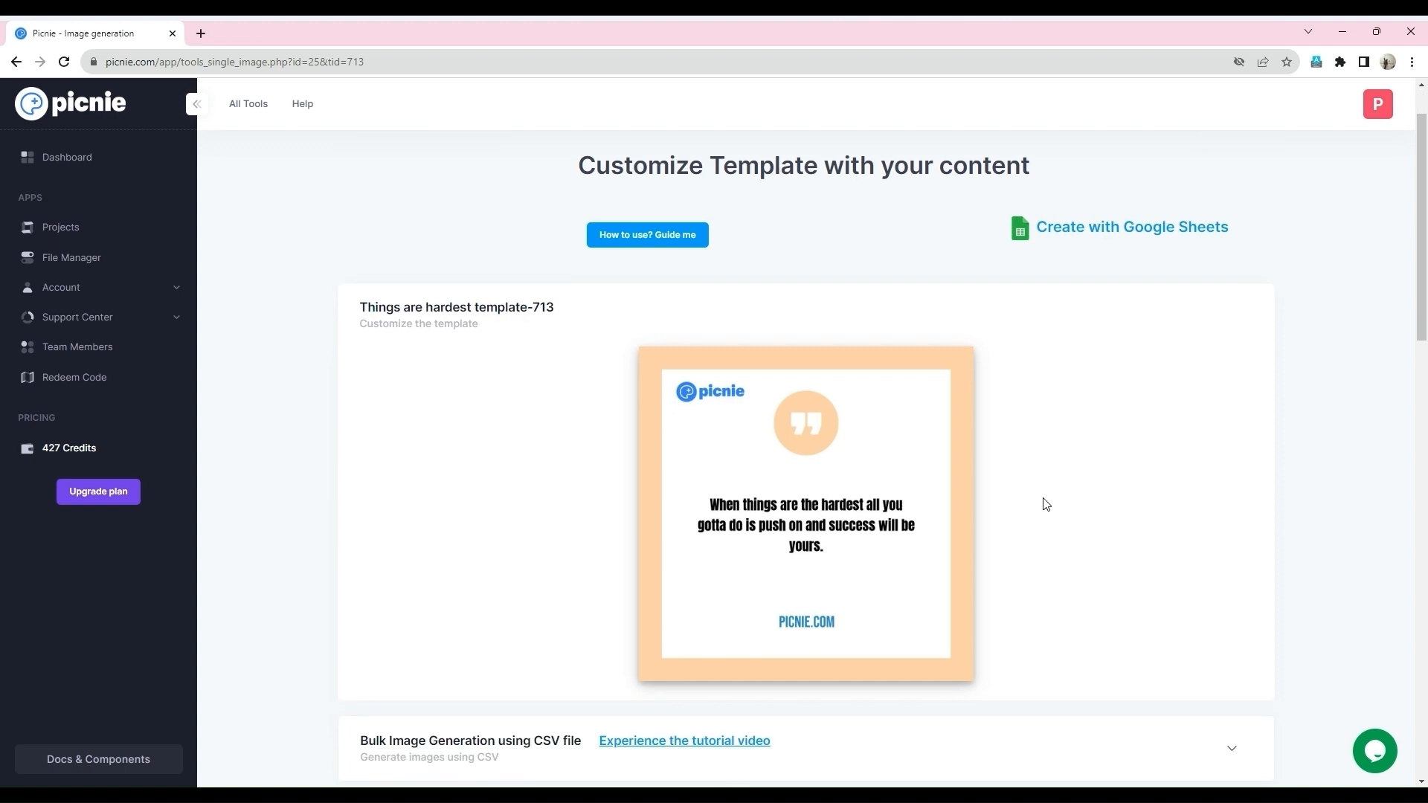
{"action": "scroll", "coordinate": [1041, 510], "scroll_direction": "down", "scroll_amount": 4}
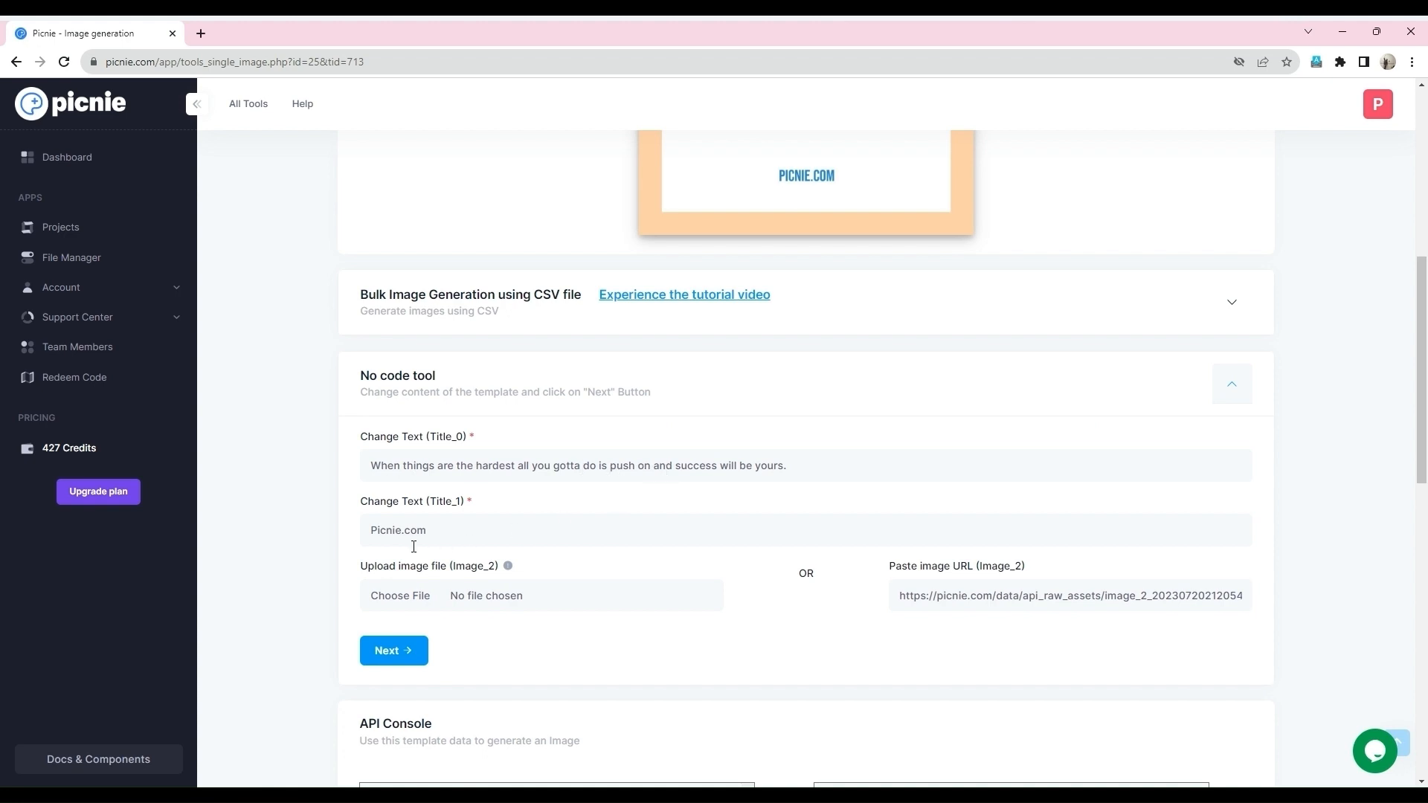
{"action": "scroll", "coordinate": [749, 573], "scroll_direction": "down", "scroll_amount": 3}
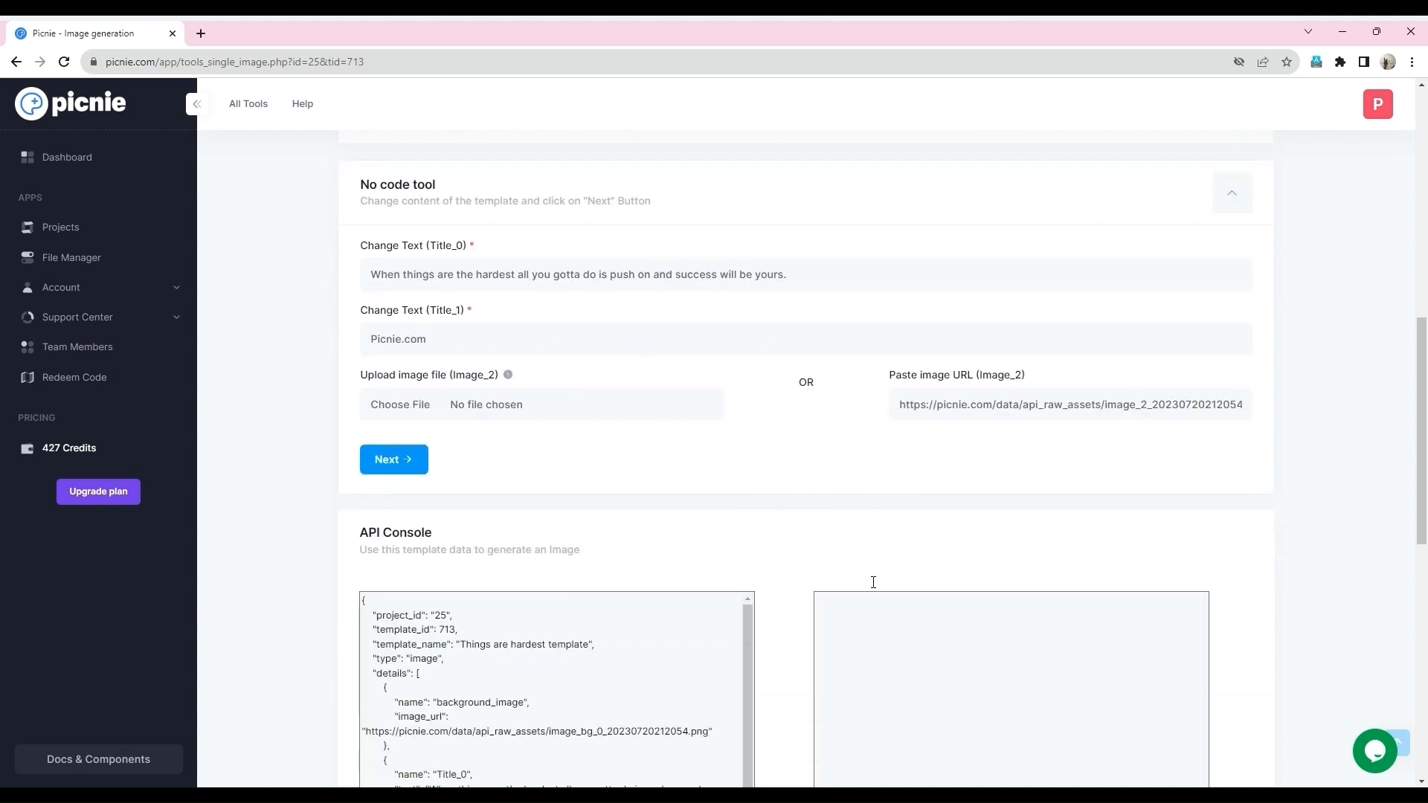
{"action": "scroll", "coordinate": [818, 560], "scroll_direction": "down", "scroll_amount": 1}
{"action": "scroll", "coordinate": [812, 567], "scroll_direction": "up", "scroll_amount": 2}
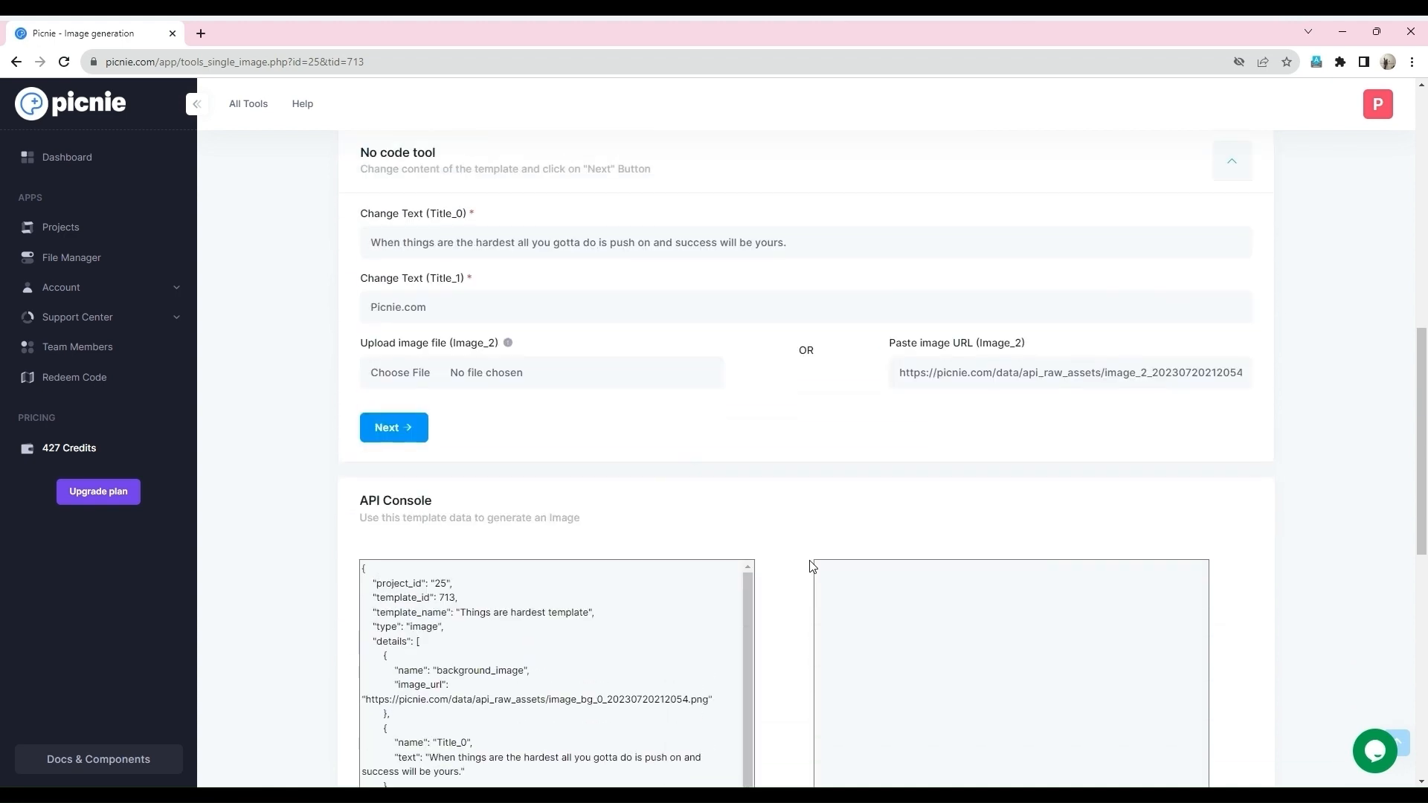
{"action": "scroll", "coordinate": [855, 459], "scroll_direction": "up", "scroll_amount": 3}
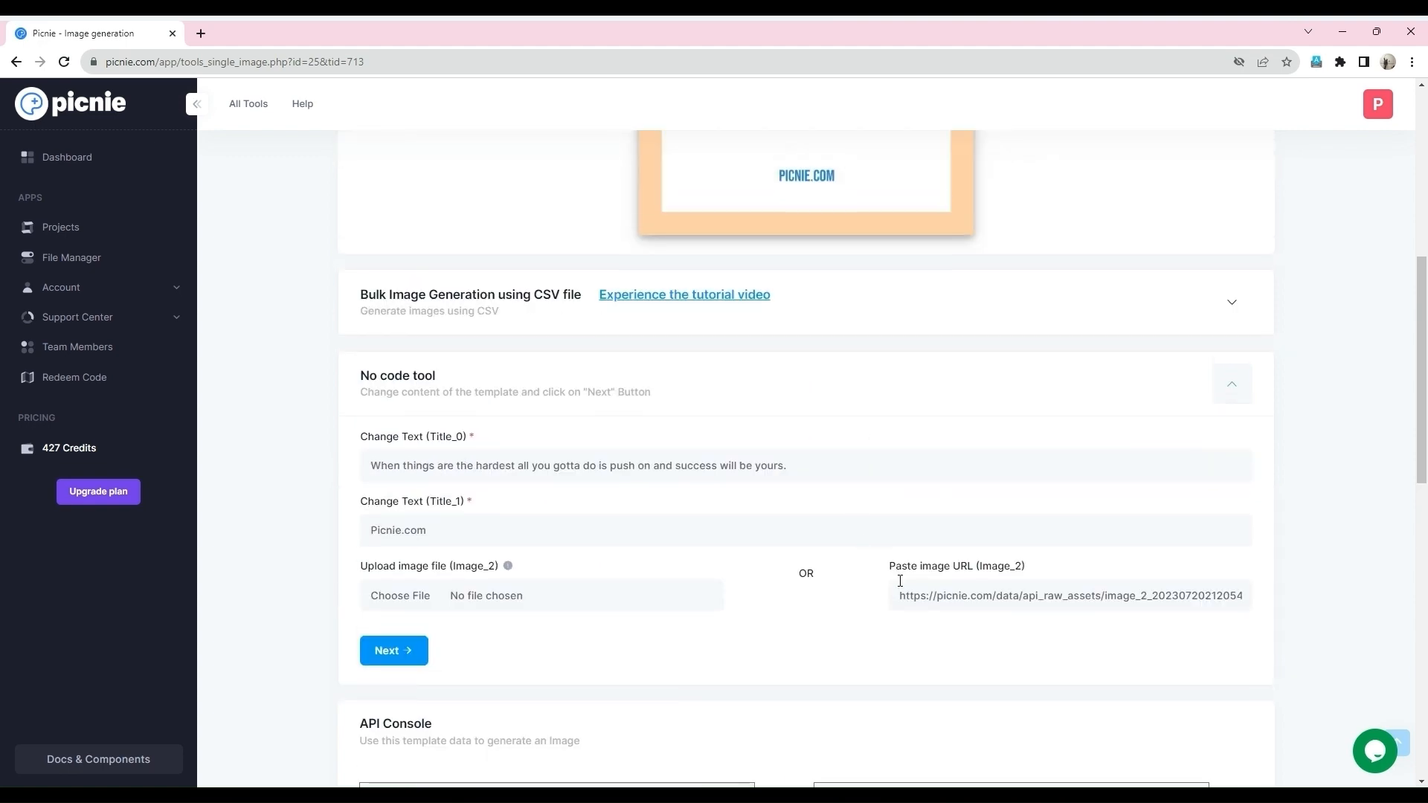
{"action": "scroll", "coordinate": [879, 559], "scroll_direction": "up", "scroll_amount": 3}
{"action": "scroll", "coordinate": [892, 588], "scroll_direction": "down", "scroll_amount": 5}
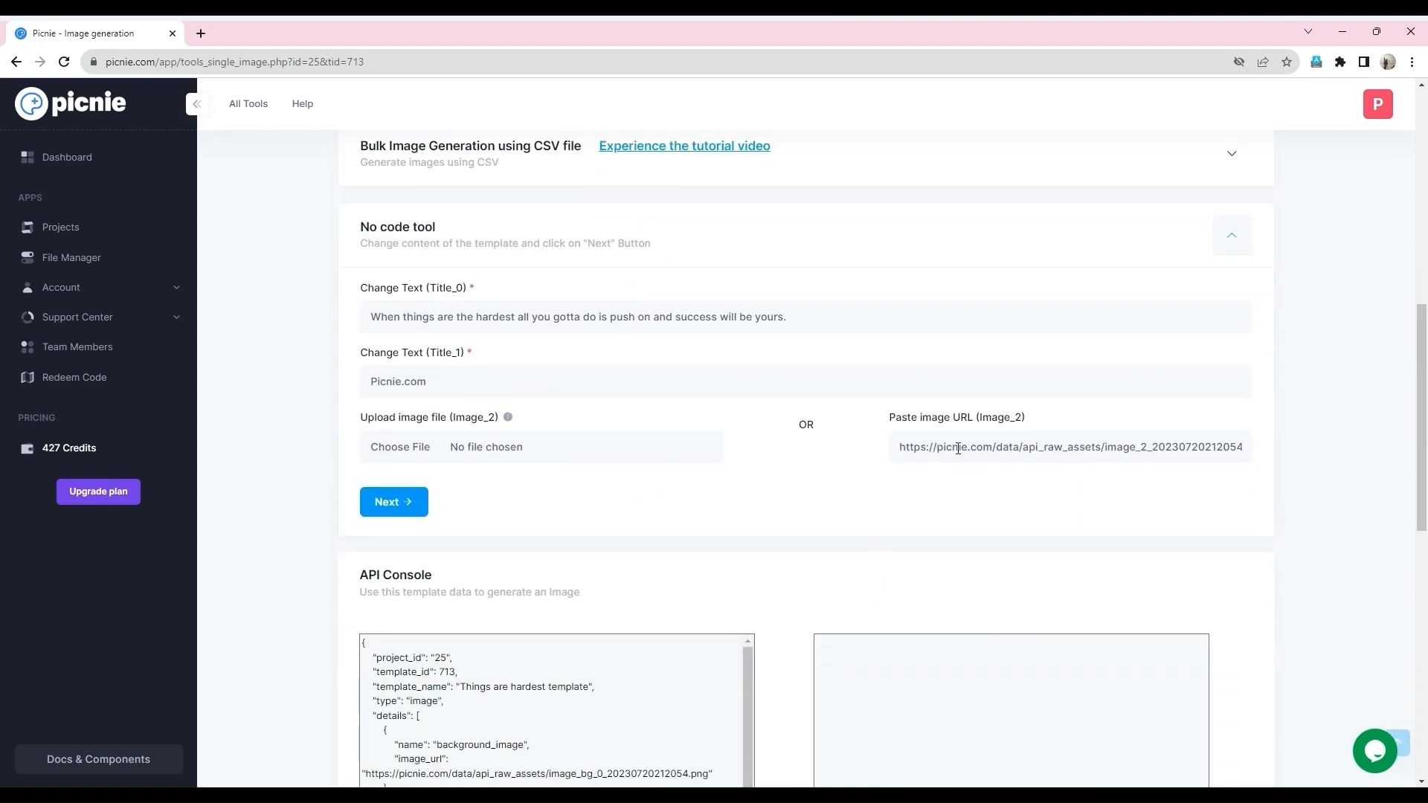
- Generate an image from the template data in the API Console, leaving the title texts and image URLs as they are
{"action": "scroll", "coordinate": [862, 529], "scroll_direction": "down", "scroll_amount": 4}
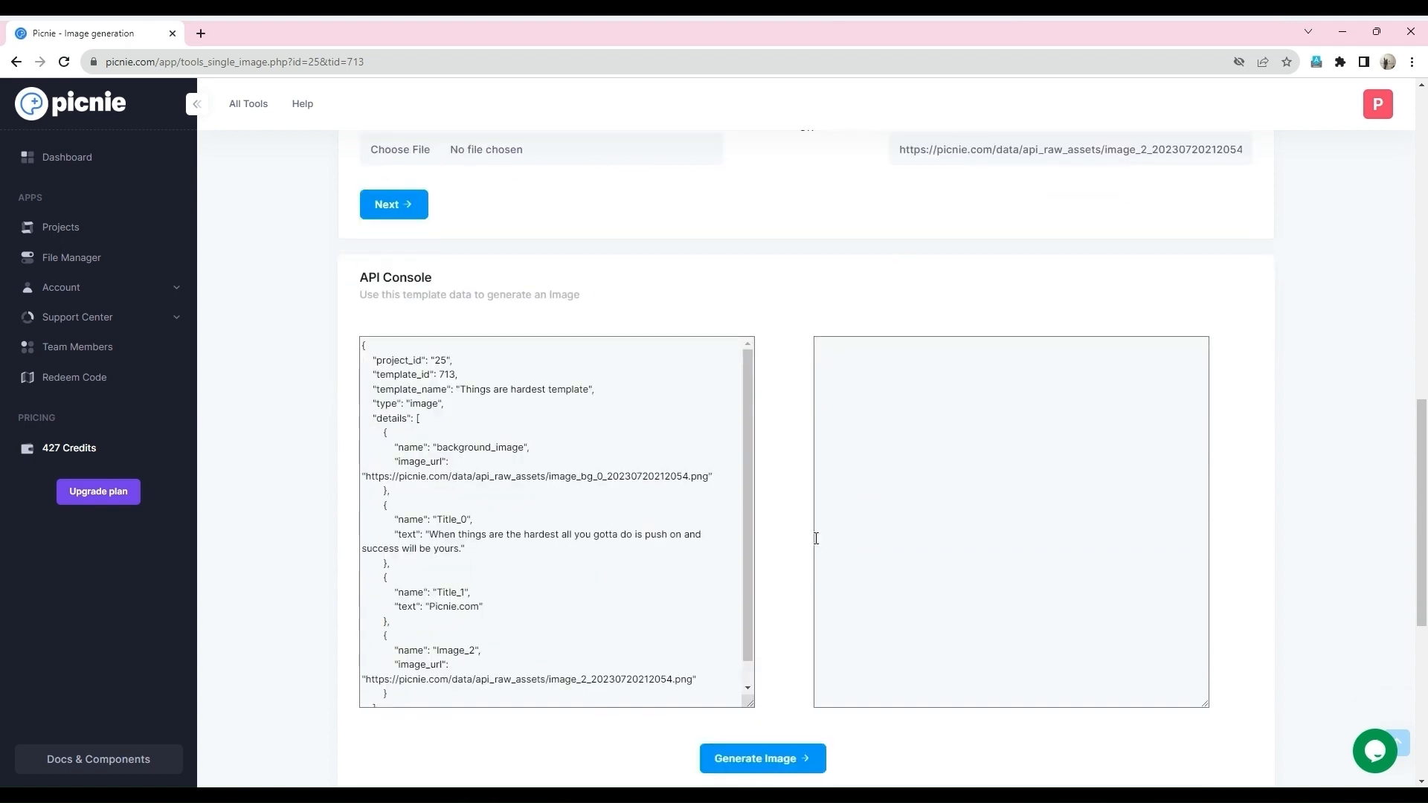
{"action": "scroll", "coordinate": [774, 536], "scroll_direction": "down", "scroll_amount": 1}
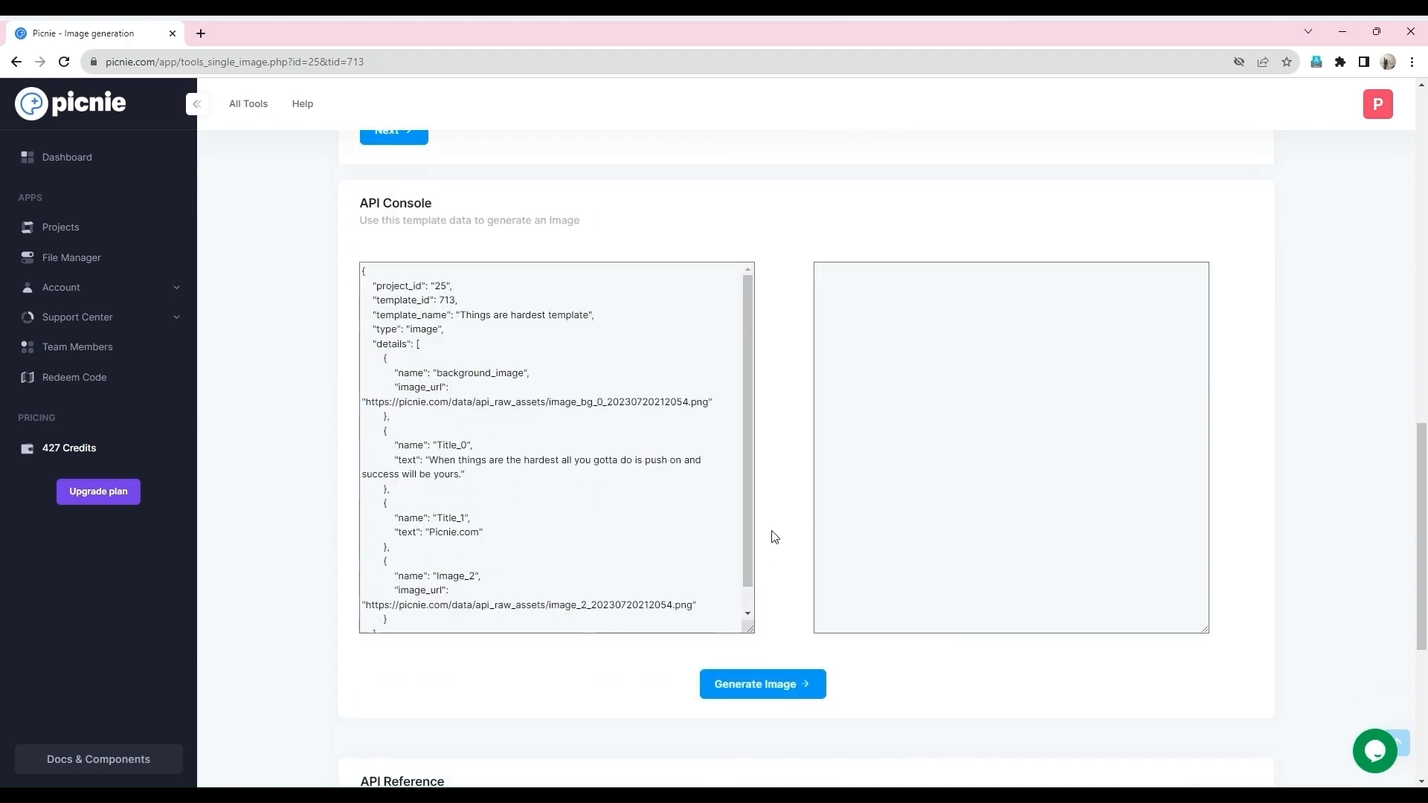
{"action": "scroll", "coordinate": [798, 537], "scroll_direction": "down", "scroll_amount": 3}
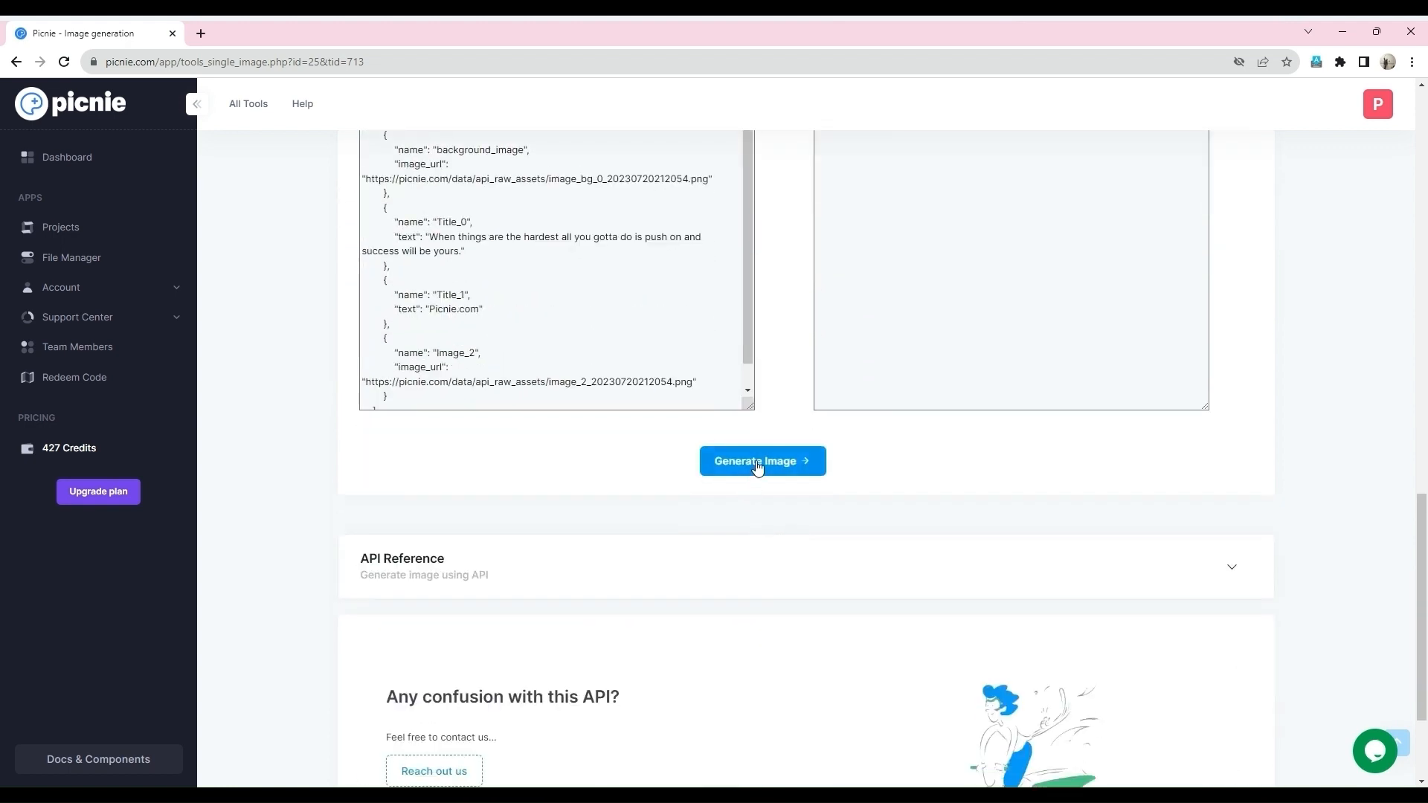
{"action": "left_click", "coordinate": [756, 467]}
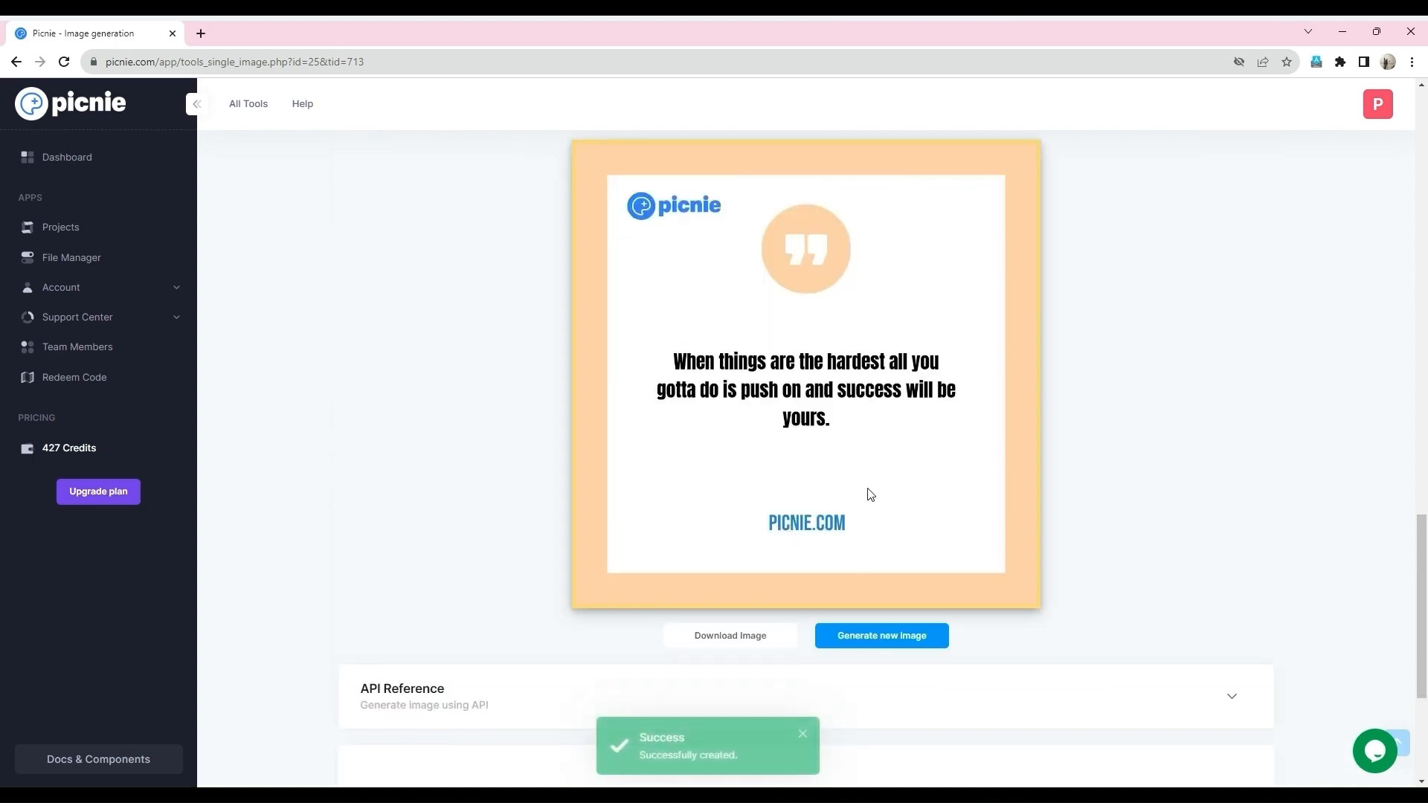
- Return to the template selection through the Image generation tool and start a new template
{"action": "scroll", "coordinate": [870, 495], "scroll_direction": "up", "scroll_amount": 15}
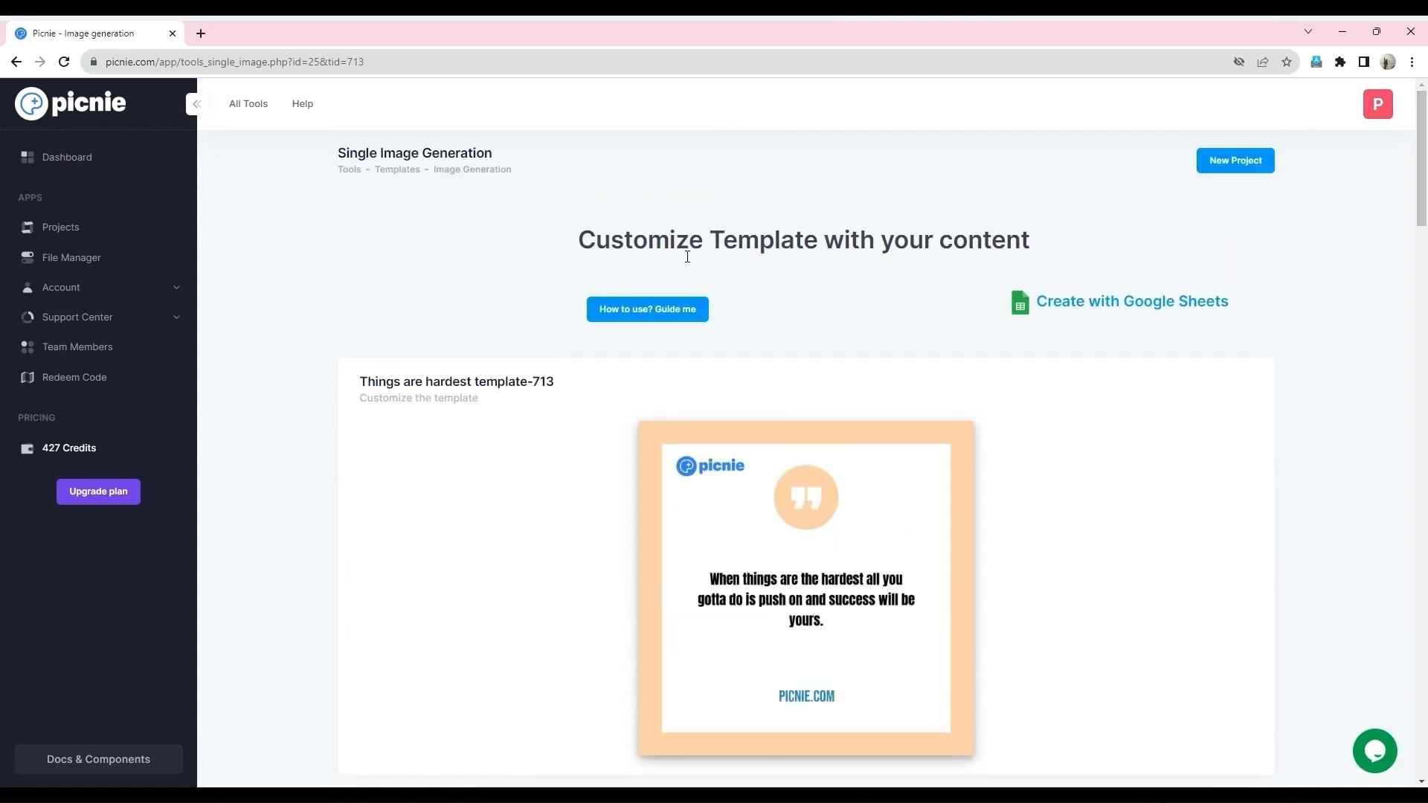
{"action": "mouse_move", "coordinate": [246, 108]}
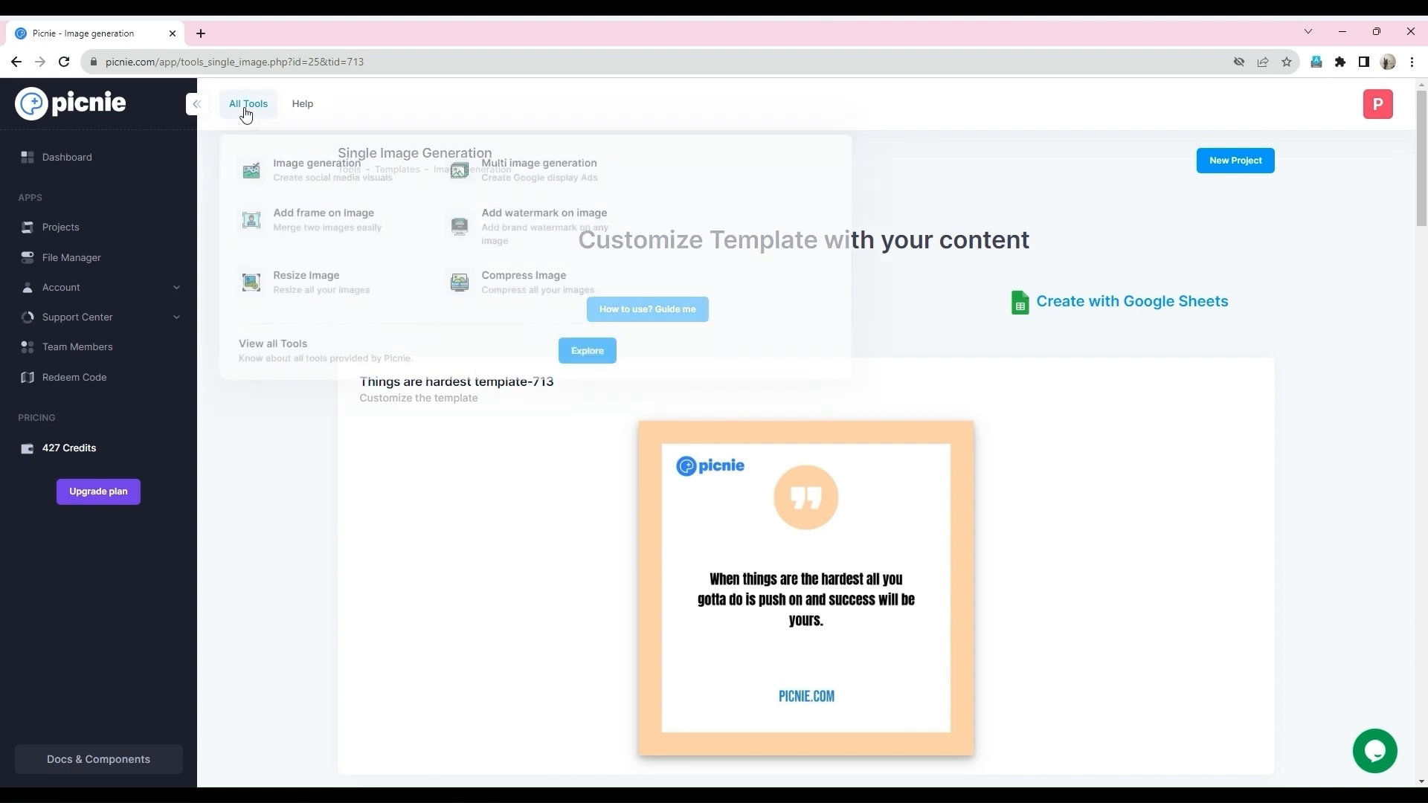
{"action": "left_click", "coordinate": [288, 177]}
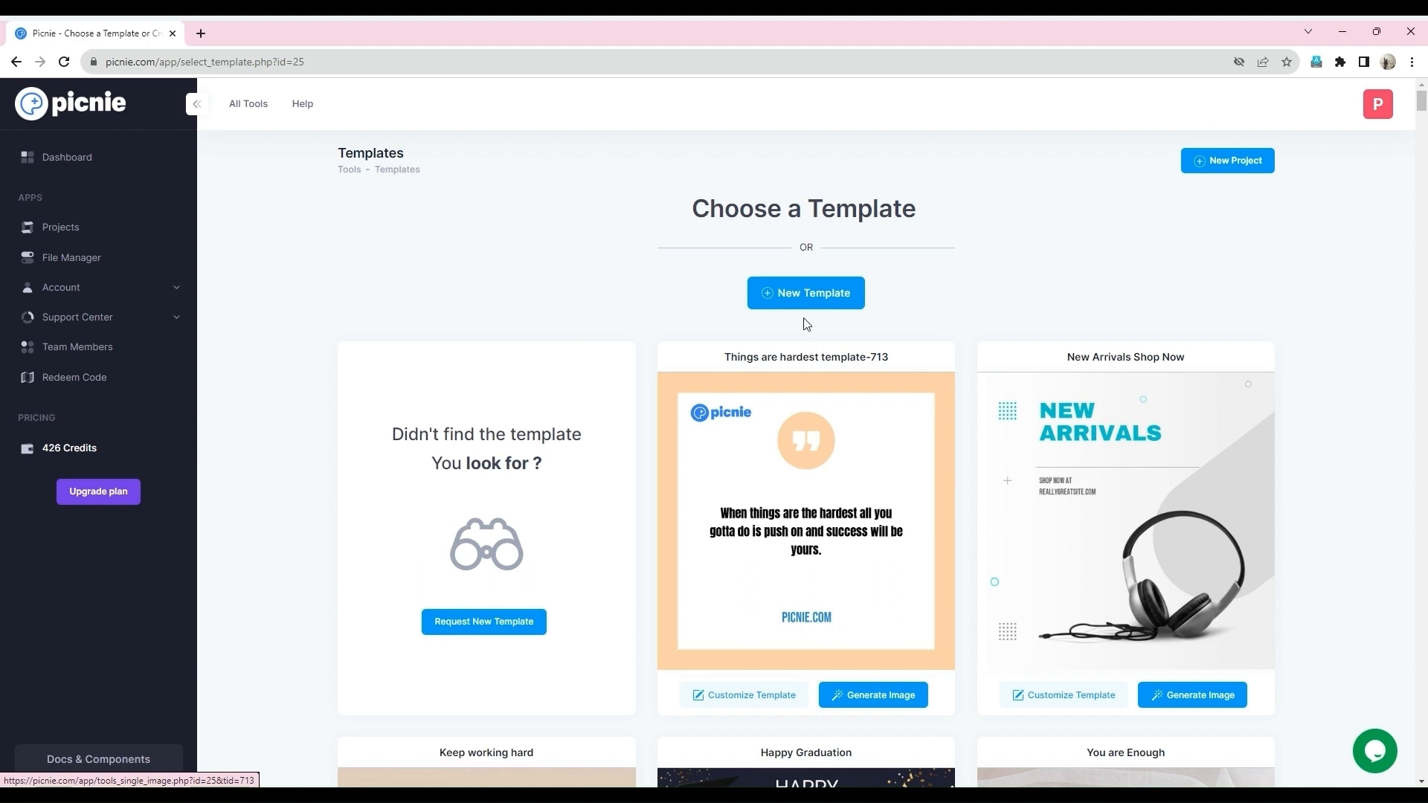
{"action": "left_click", "coordinate": [837, 296]}
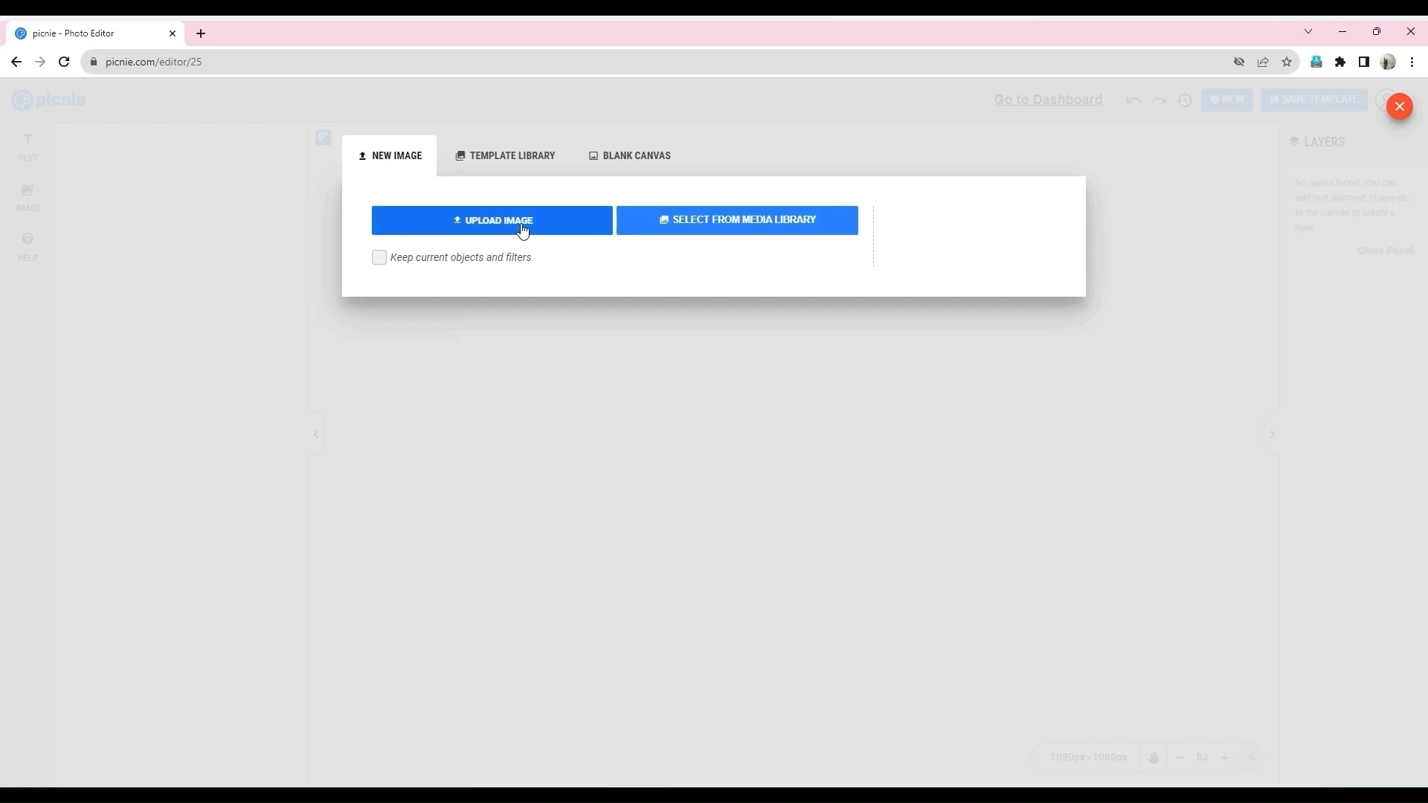
- Upload Daily Reminder.png to the media library and open it as the new template's base image
{"action": "left_click", "coordinate": [707, 234]}
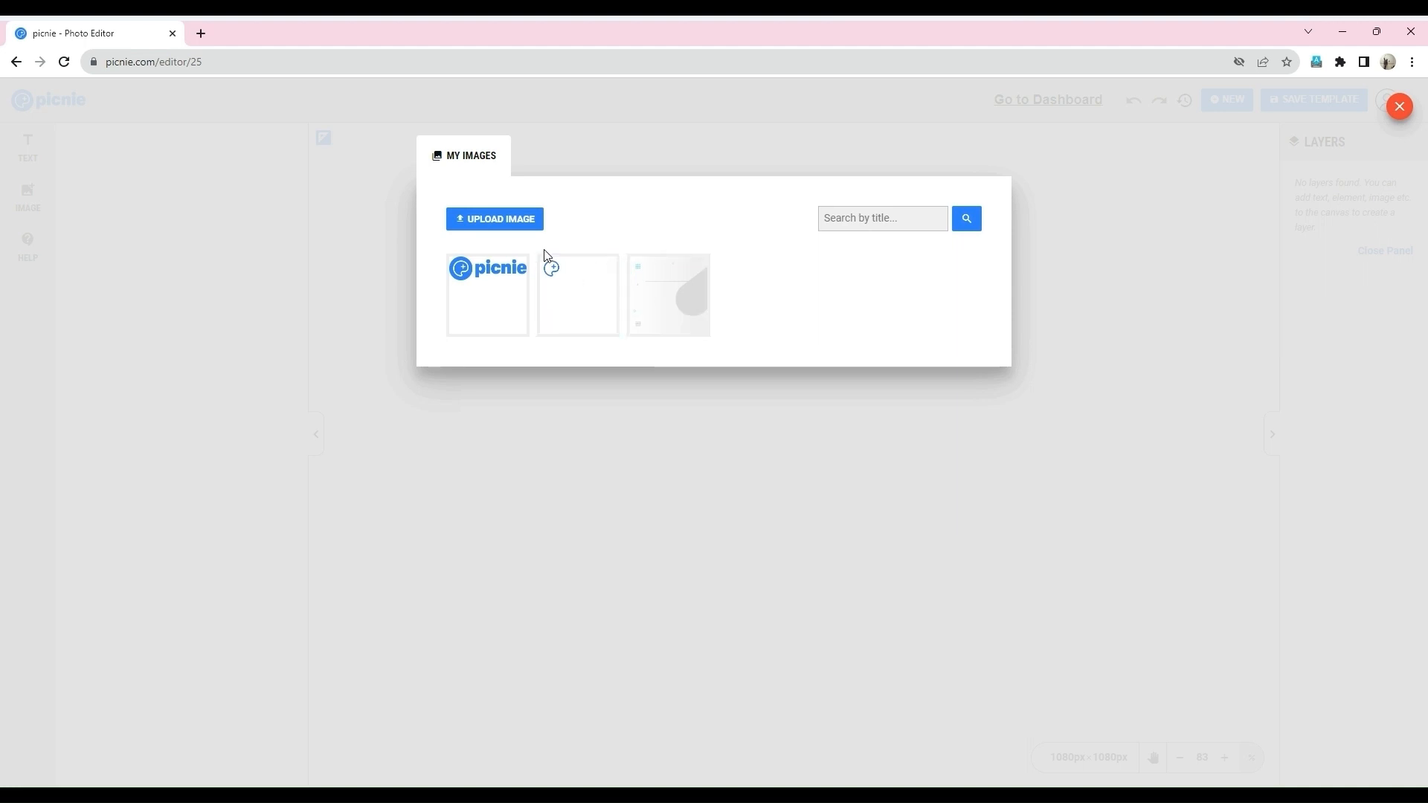
{"action": "left_click", "coordinate": [496, 223]}
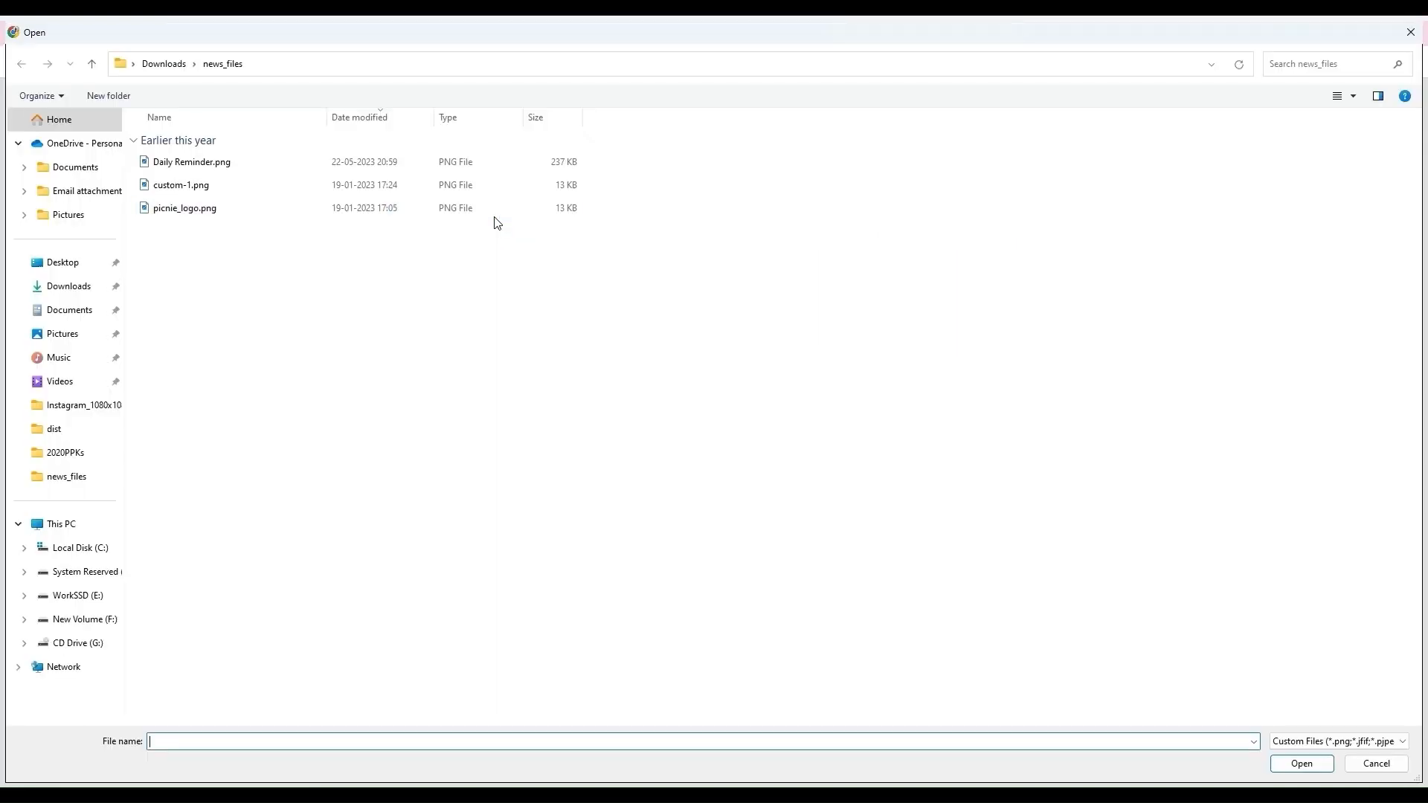
{"action": "left_click", "coordinate": [183, 165]}
{"action": "double_click", "coordinate": [183, 165]}
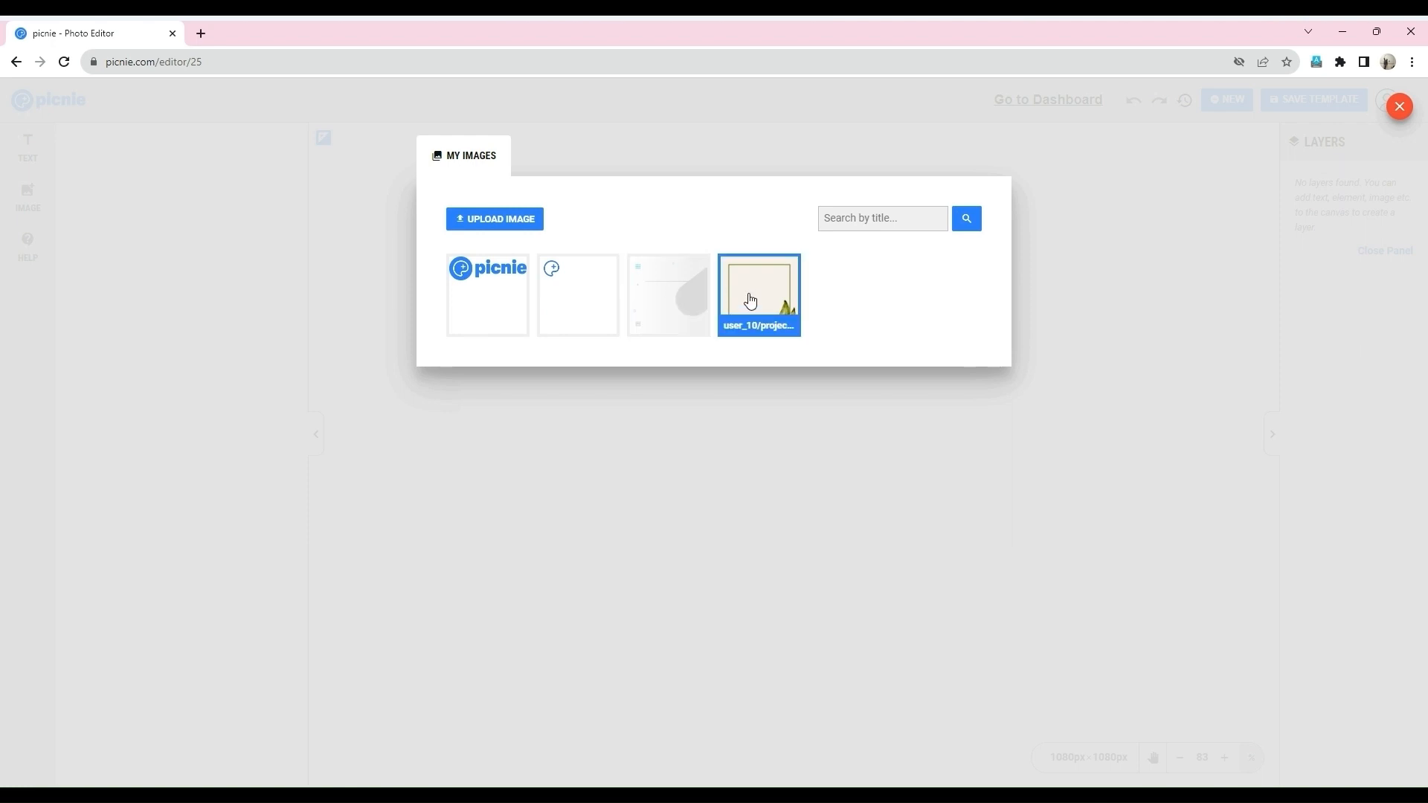
{"action": "left_click", "coordinate": [749, 300]}
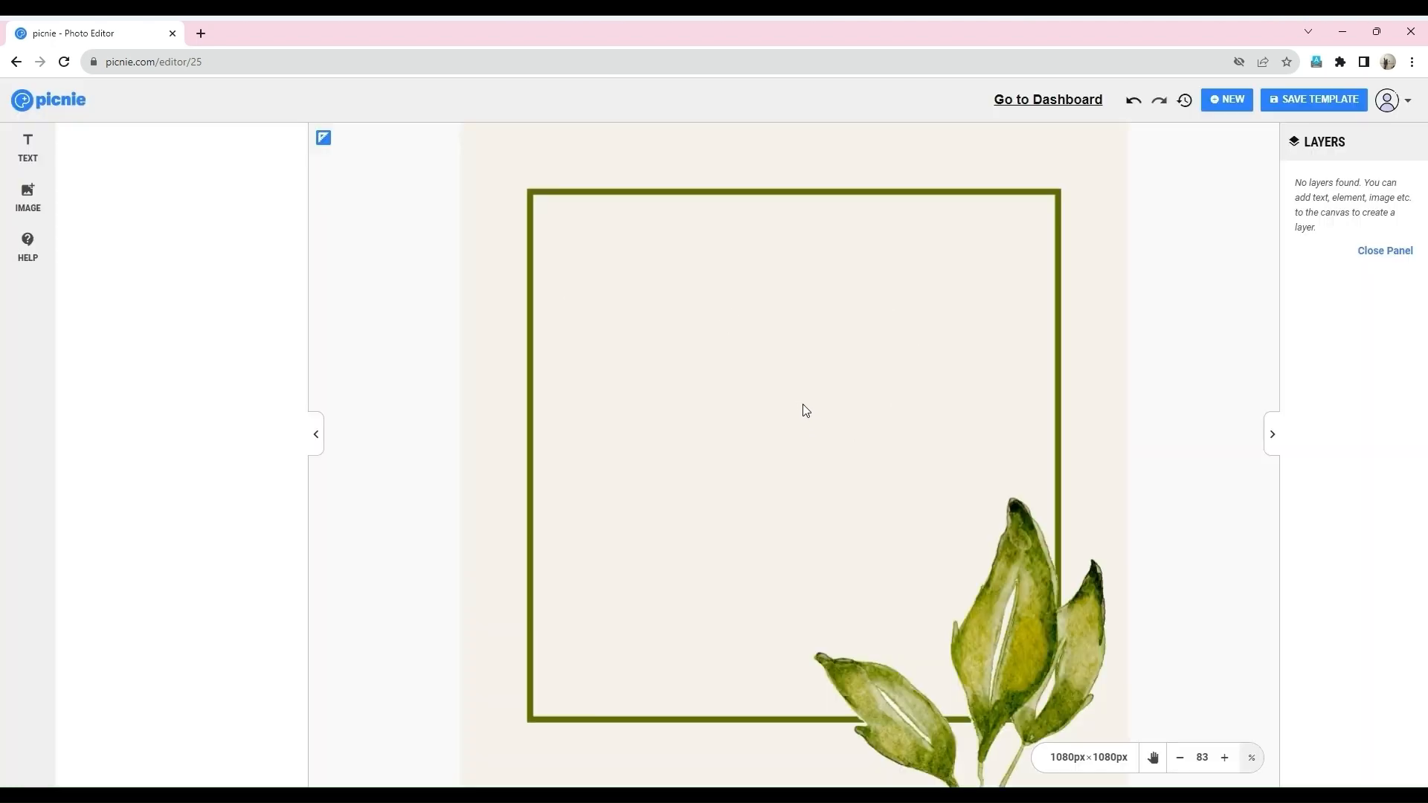
- Browse the template library for a new design through pages 2 to 5, then return to page 1
{"action": "left_click", "coordinate": [1232, 104]}
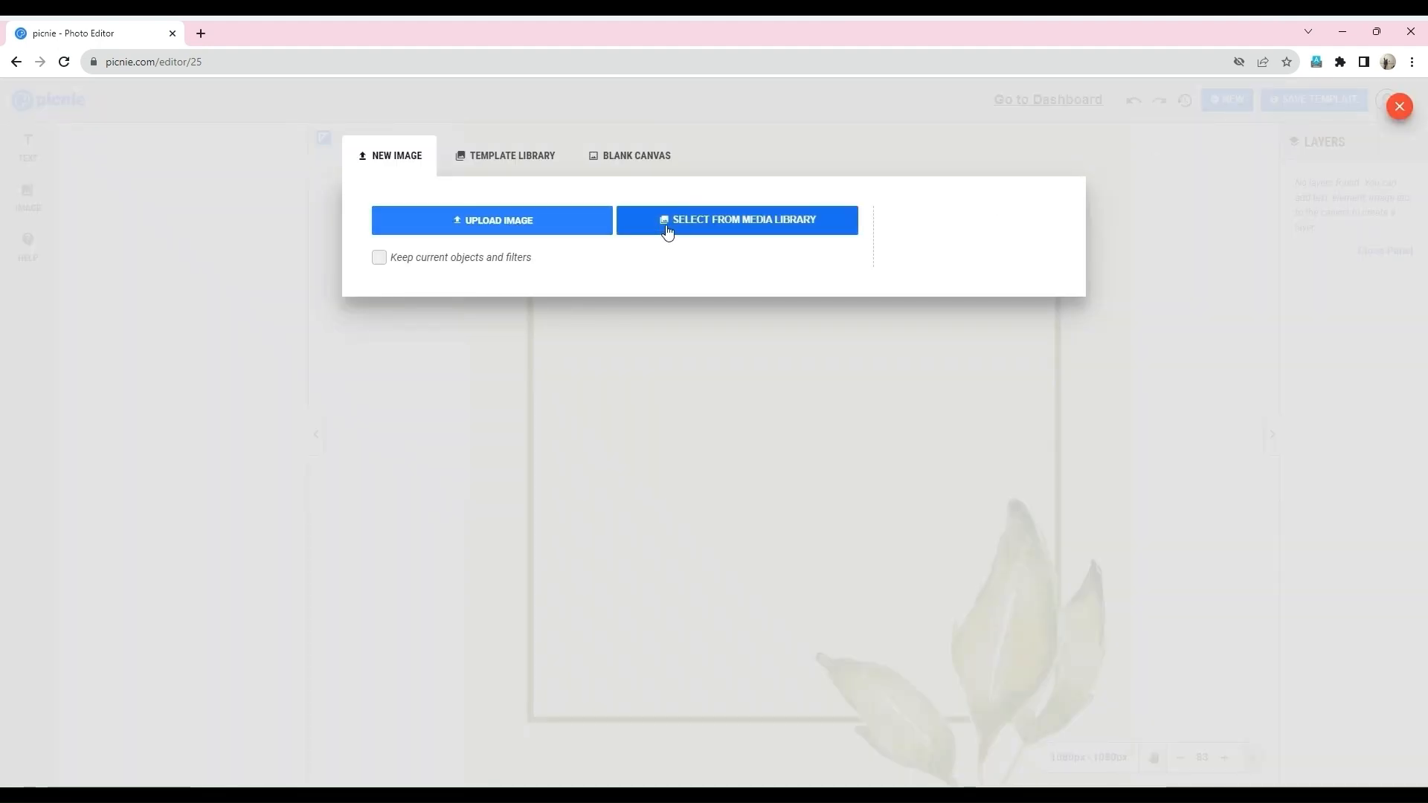
{"action": "left_click", "coordinate": [488, 159]}
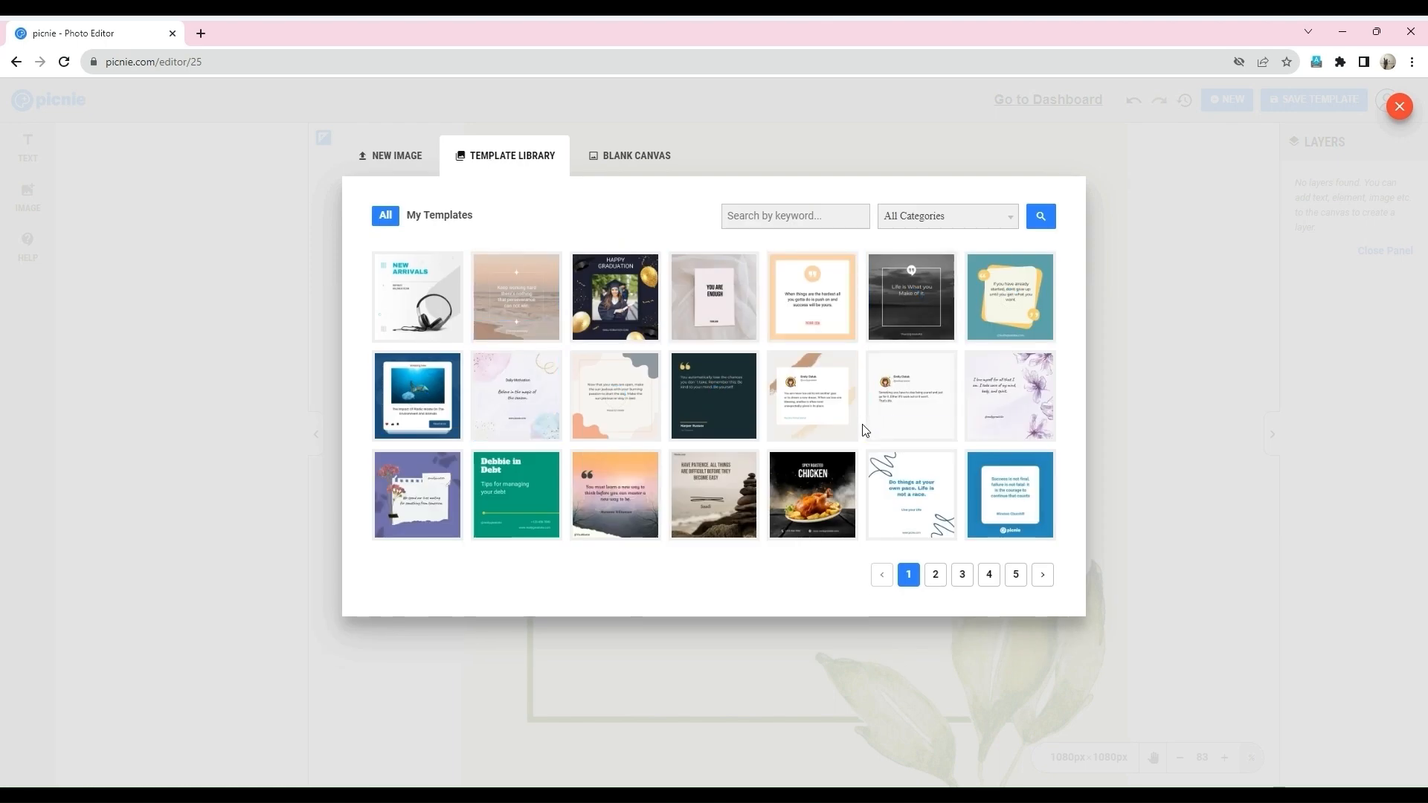
{"action": "left_click", "coordinate": [935, 580]}
{"action": "left_click", "coordinate": [963, 583]}
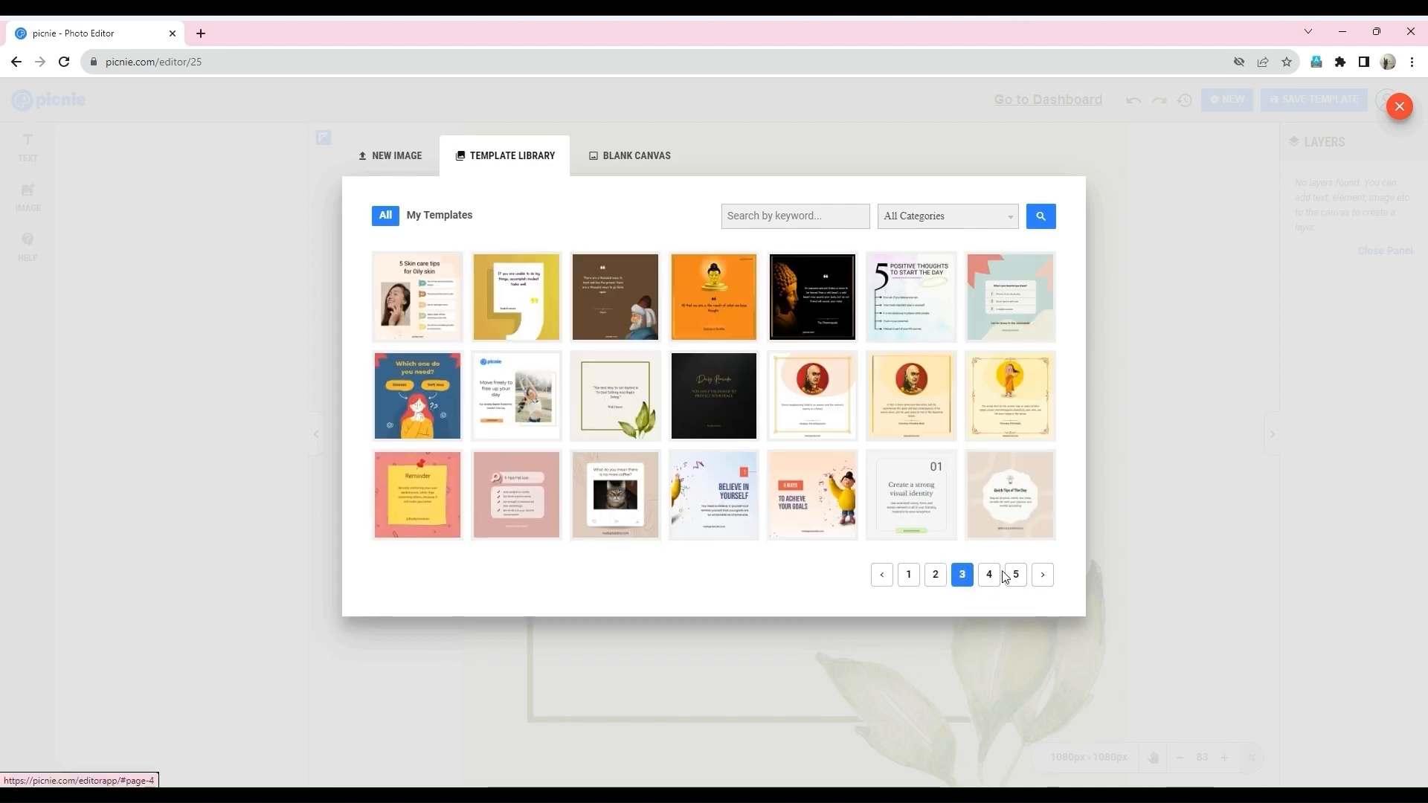
{"action": "left_click", "coordinate": [995, 577]}
{"action": "left_click", "coordinate": [1016, 586]}
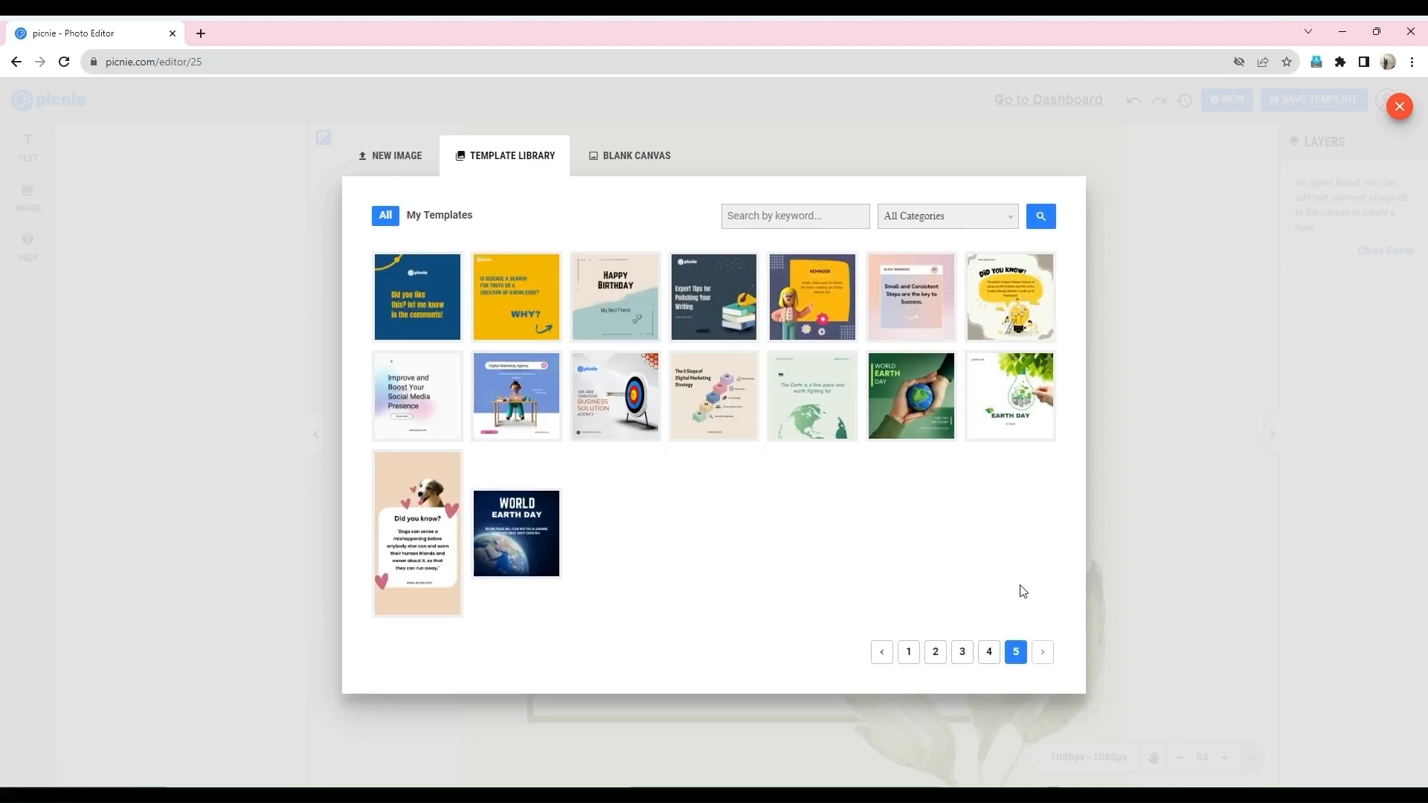
{"action": "left_click", "coordinate": [908, 654]}
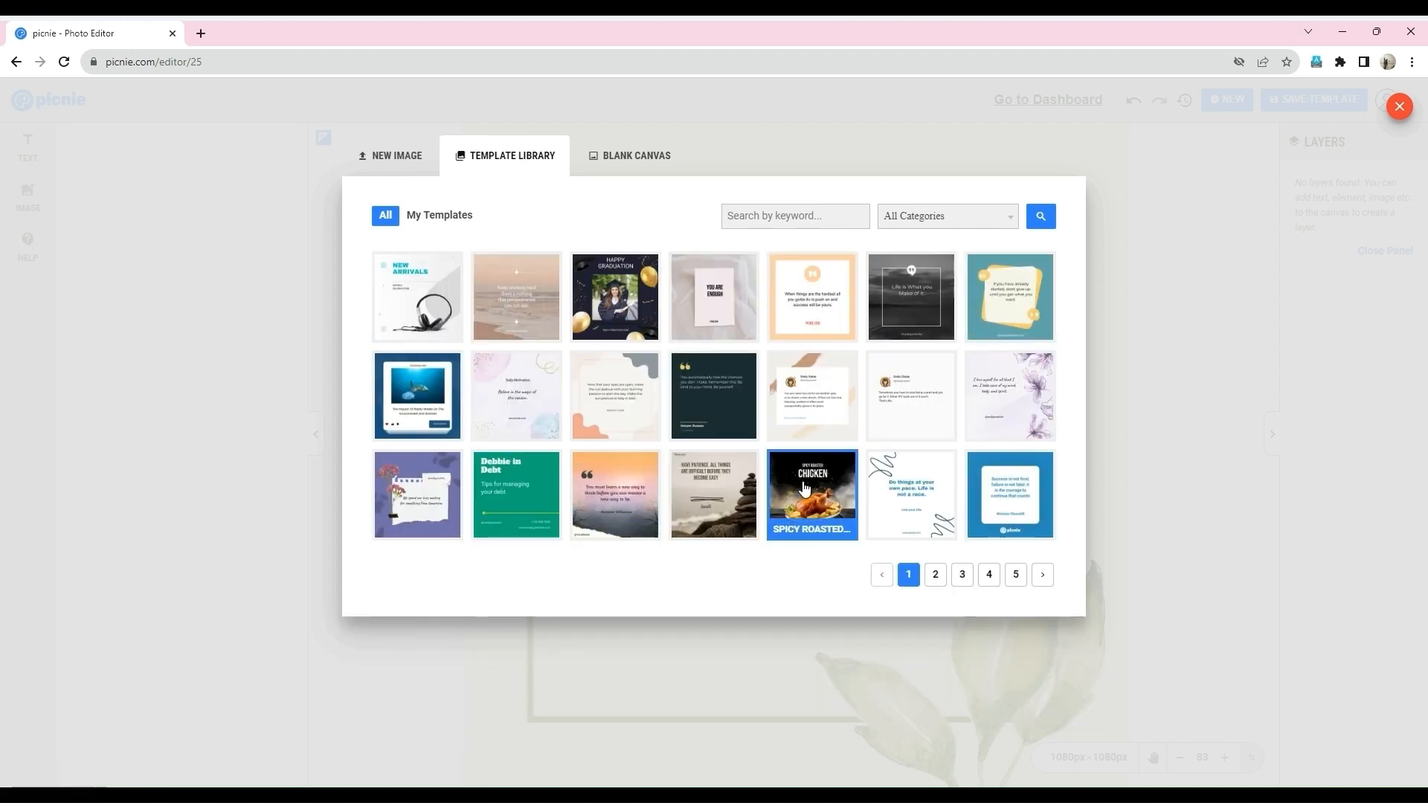
- Filter the template library by the A4 Size Certificate category and open the Certificate of Participation template with the hiker photo
{"action": "left_click", "coordinate": [927, 219]}
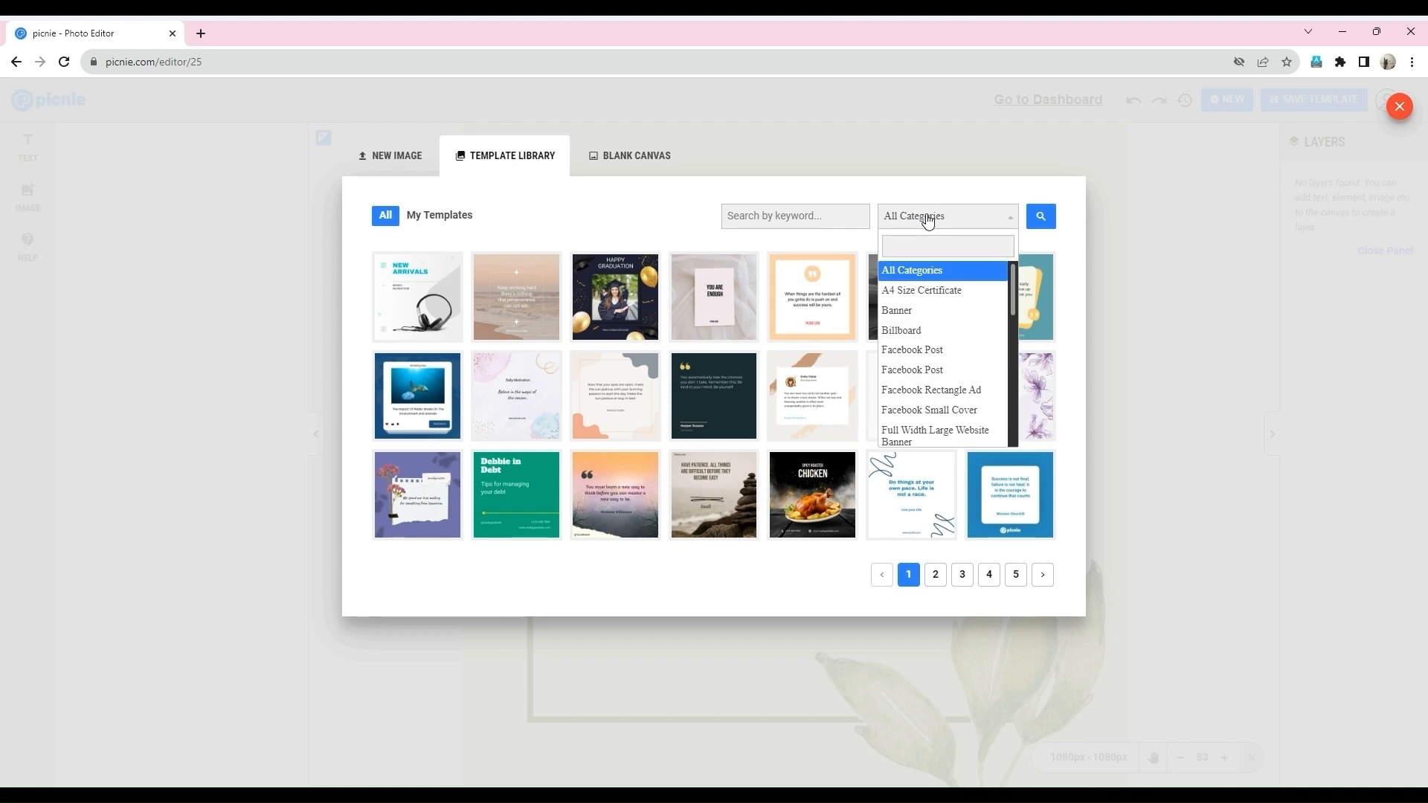
{"action": "scroll", "coordinate": [956, 344], "scroll_direction": "down", "scroll_amount": 4}
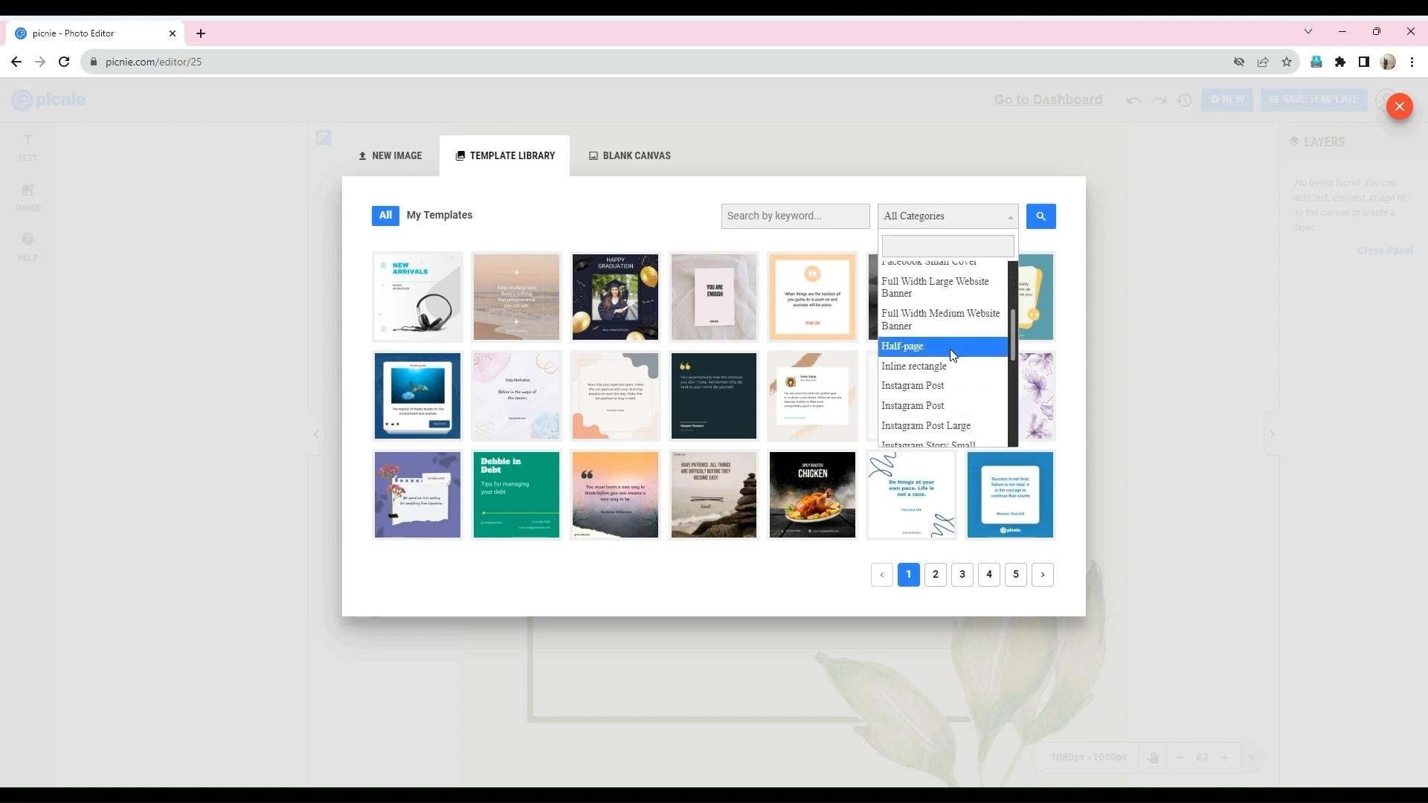
{"action": "scroll", "coordinate": [953, 354], "scroll_direction": "down", "scroll_amount": 5}
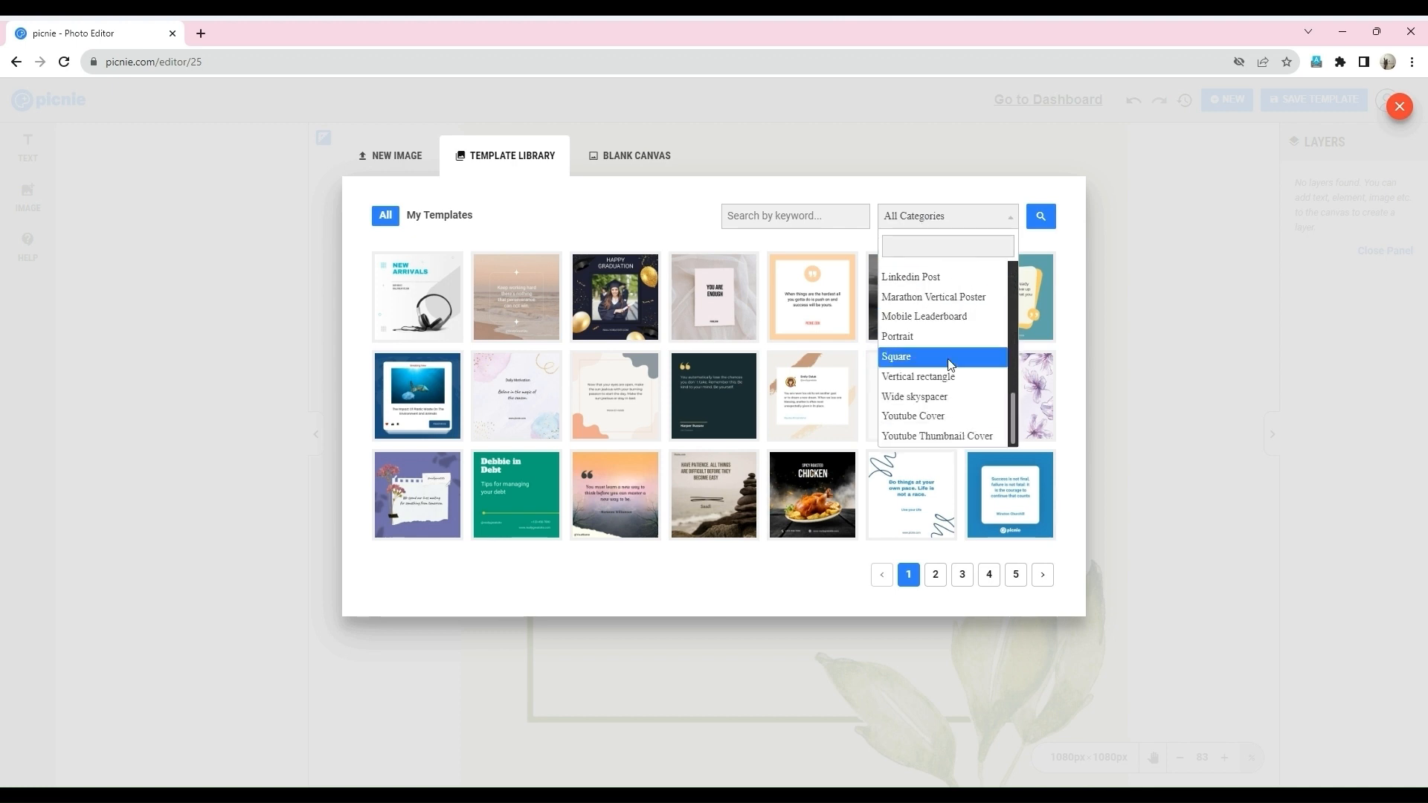
{"action": "scroll", "coordinate": [949, 364], "scroll_direction": "up", "scroll_amount": 5}
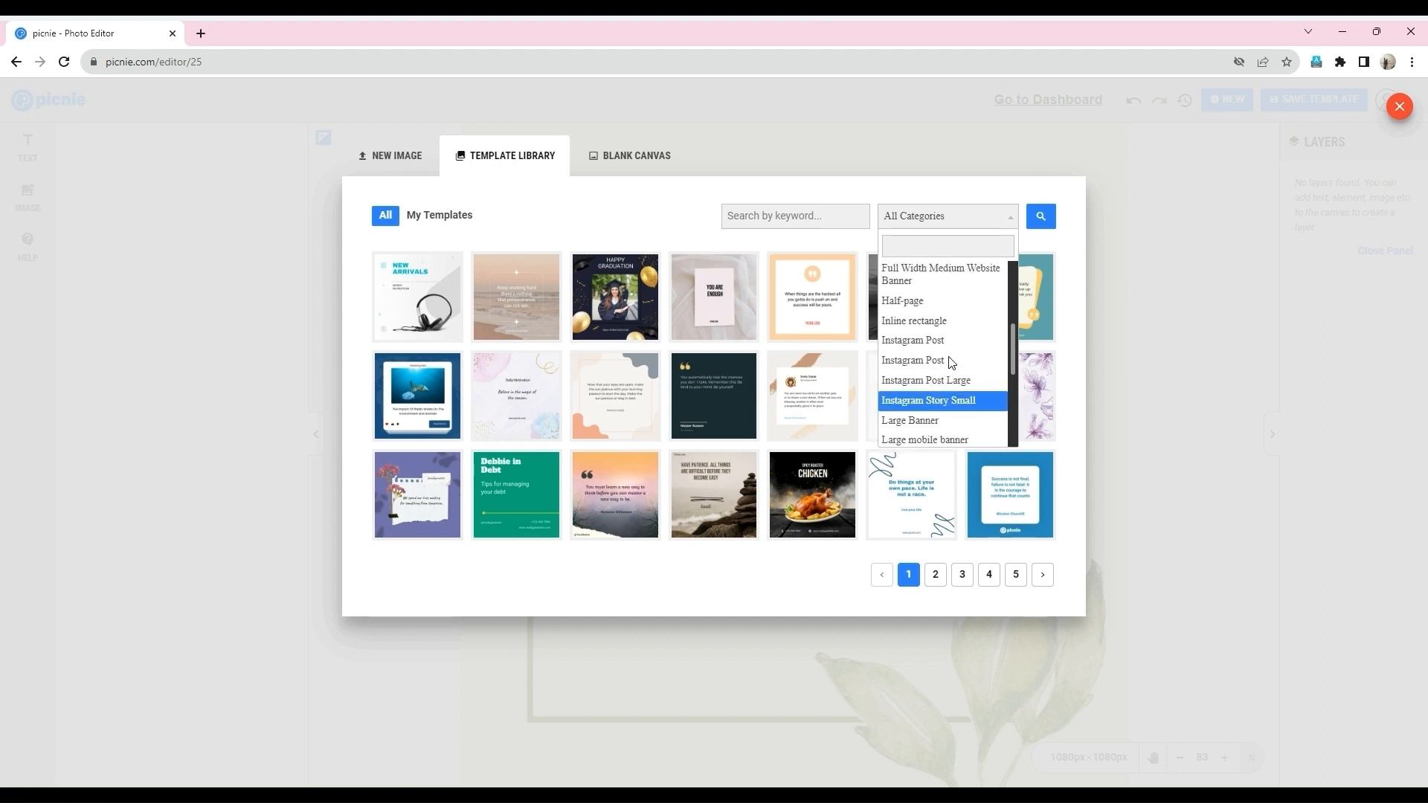
{"action": "scroll", "coordinate": [948, 365], "scroll_direction": "up", "scroll_amount": 5}
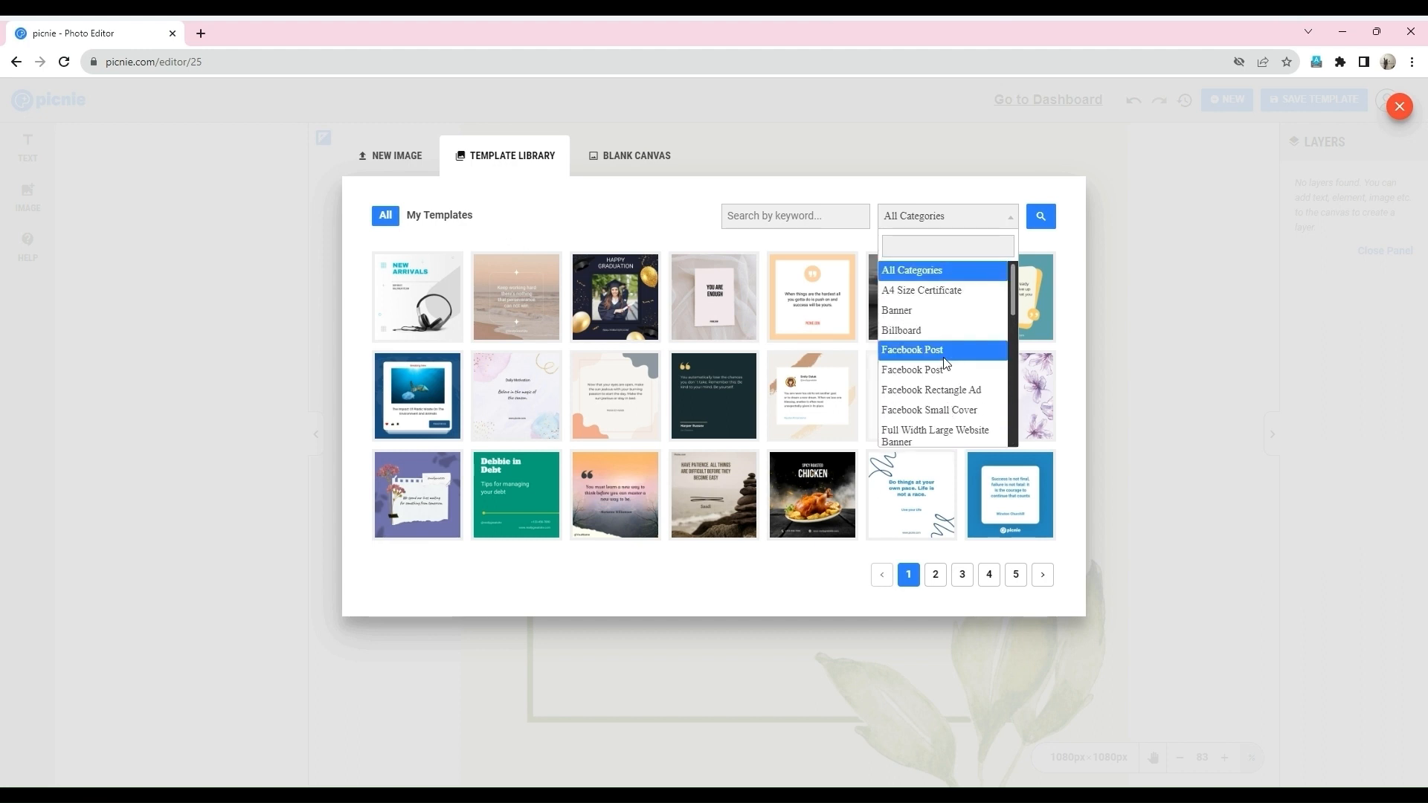
{"action": "left_click", "coordinate": [904, 291]}
{"action": "left_click", "coordinate": [1040, 216]}
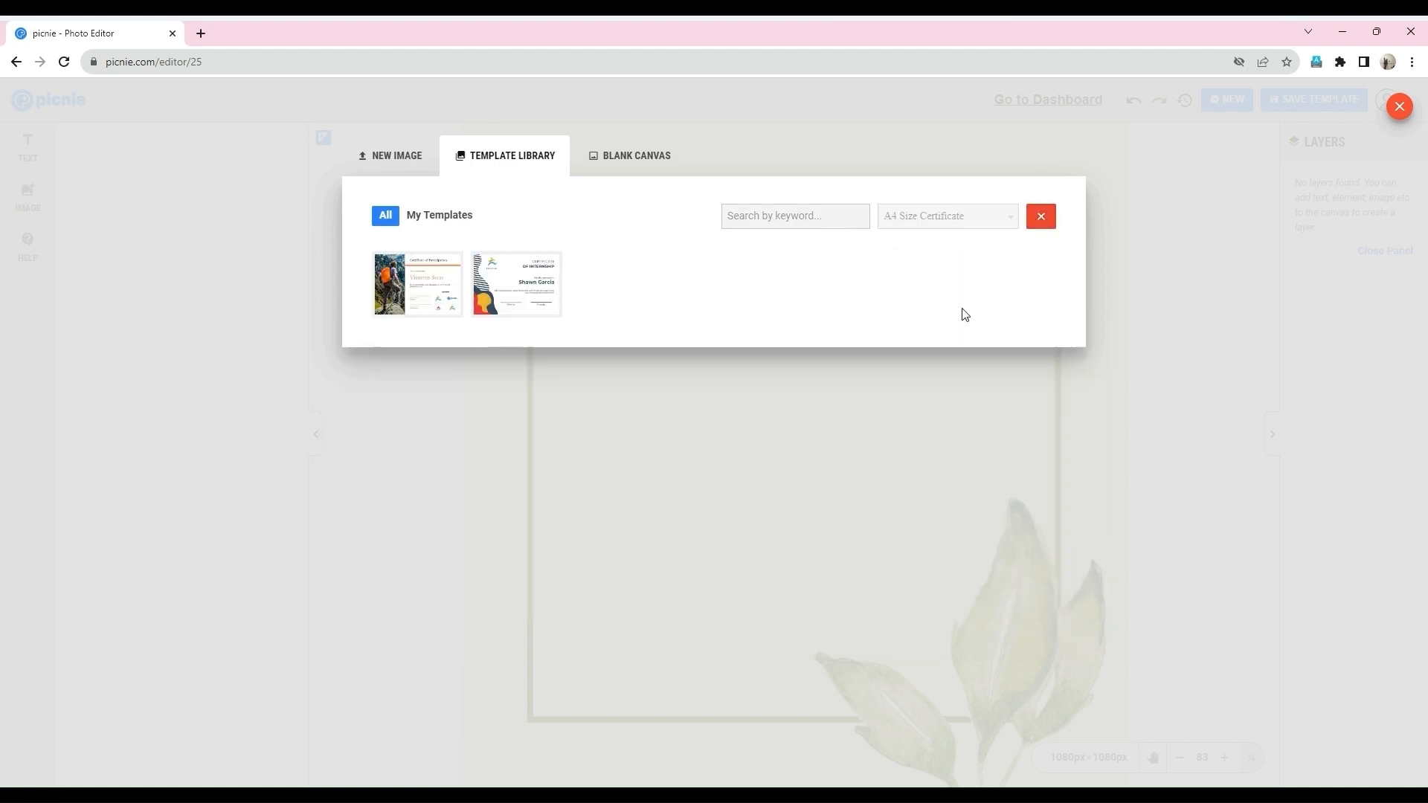
{"action": "left_click", "coordinate": [425, 293]}
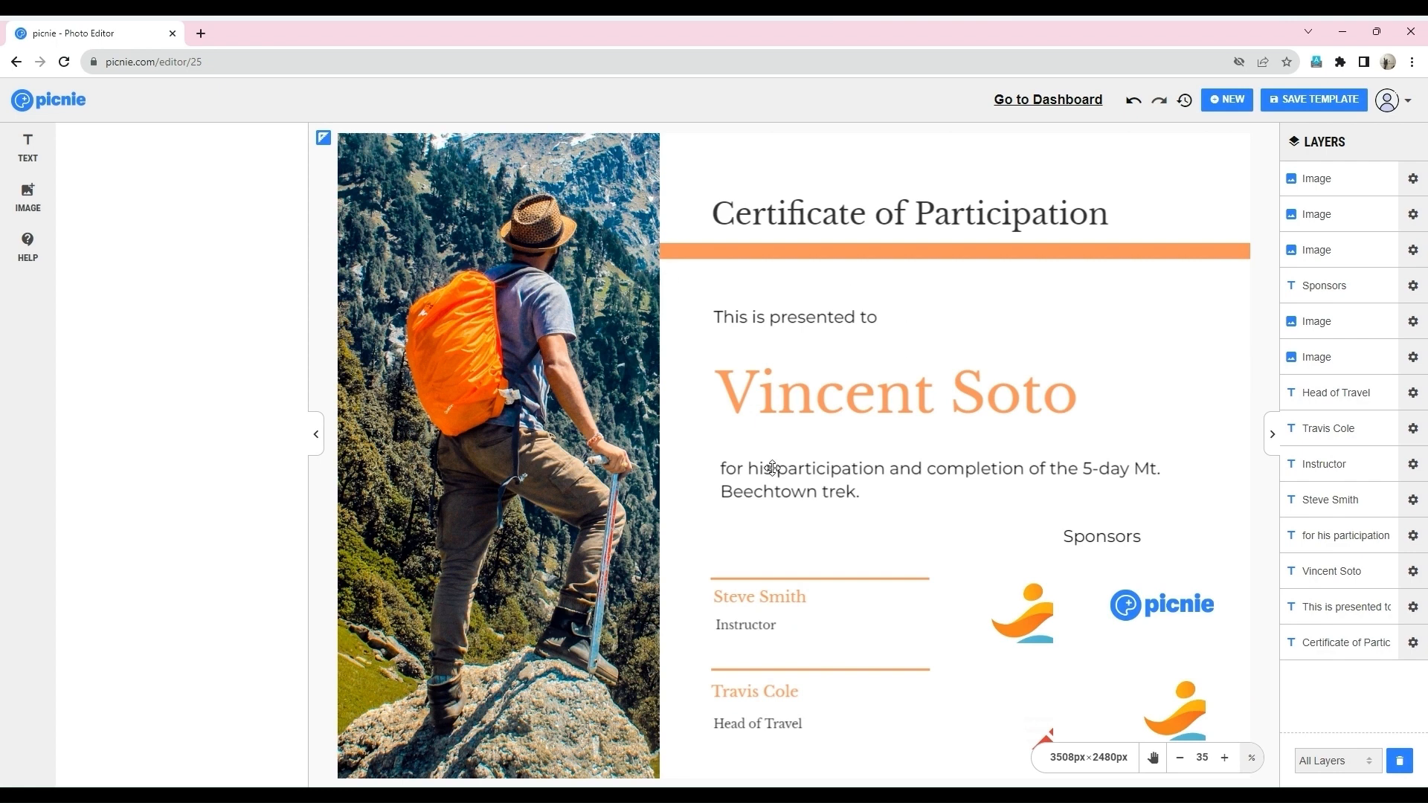
- Examine the certificate's recipient name, description, presentation line and title text elements with the whole design in view
{"action": "left_click", "coordinate": [1179, 757]}
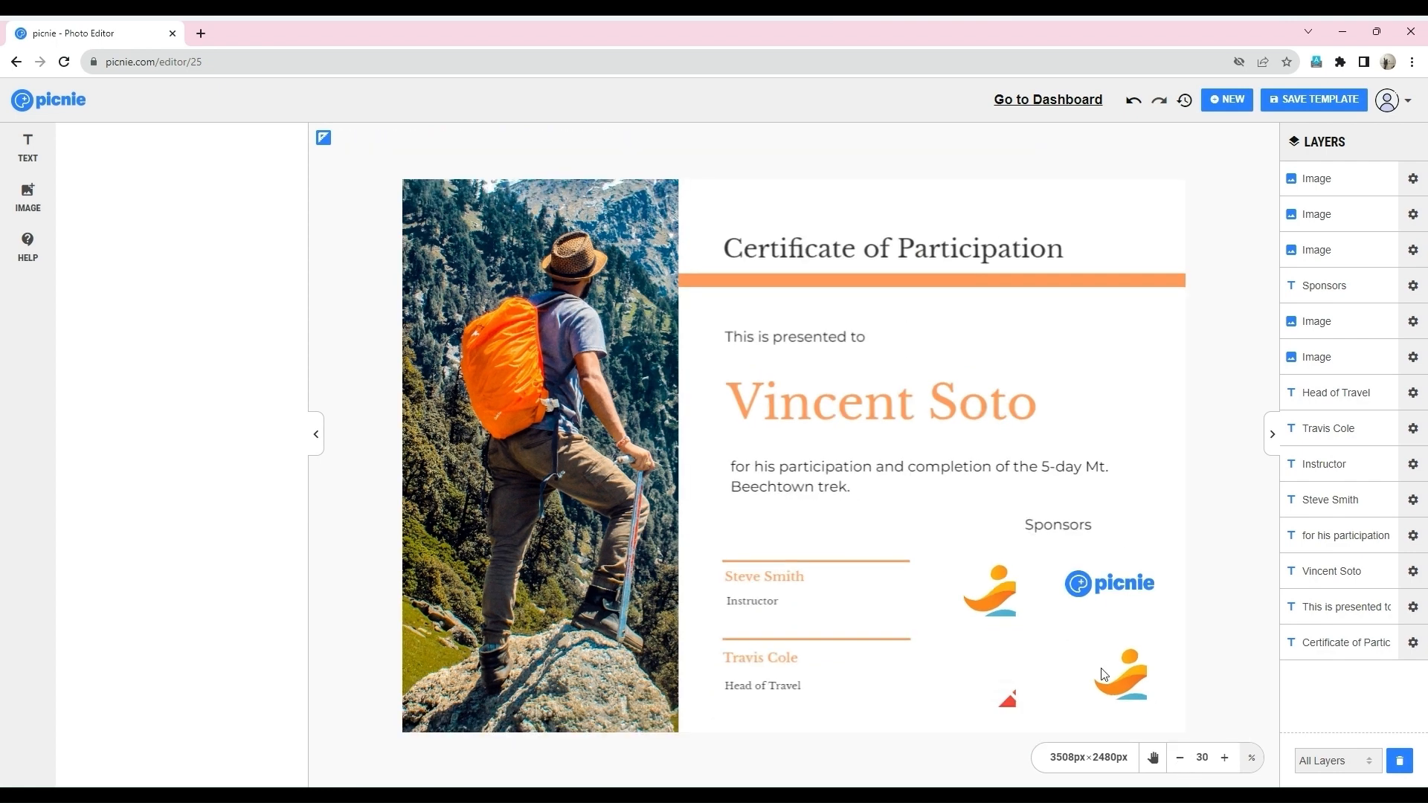
{"action": "left_click", "coordinate": [796, 402]}
{"action": "left_click", "coordinate": [790, 474]}
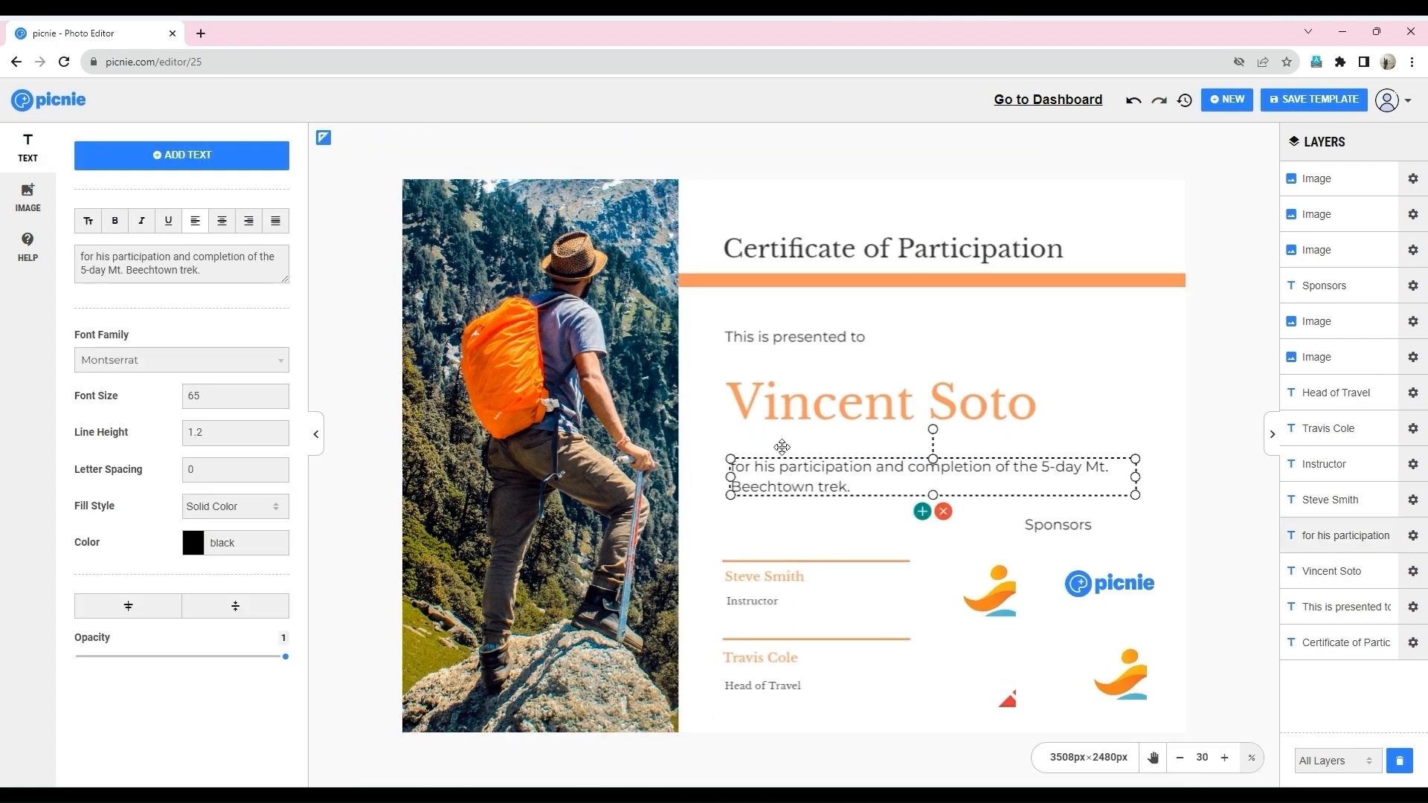
{"action": "left_click_drag", "start_coordinate": [751, 343], "coordinate": [783, 237]}
{"action": "left_click", "coordinate": [783, 237]}
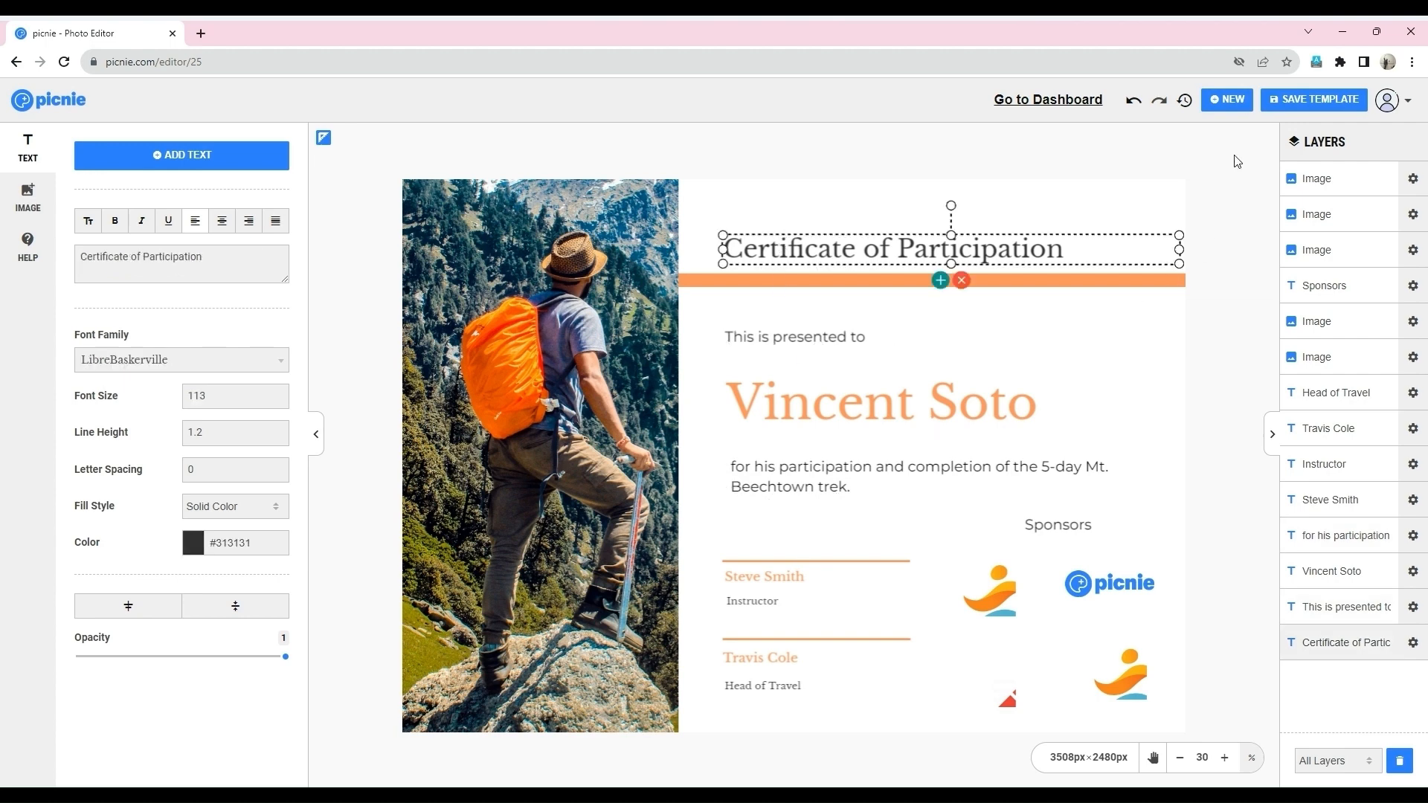
- Start a new template, check the saved templates, and create a blank 1080 by 1080 px custom canvas with background #ffffff
{"action": "left_click", "coordinate": [1226, 100]}
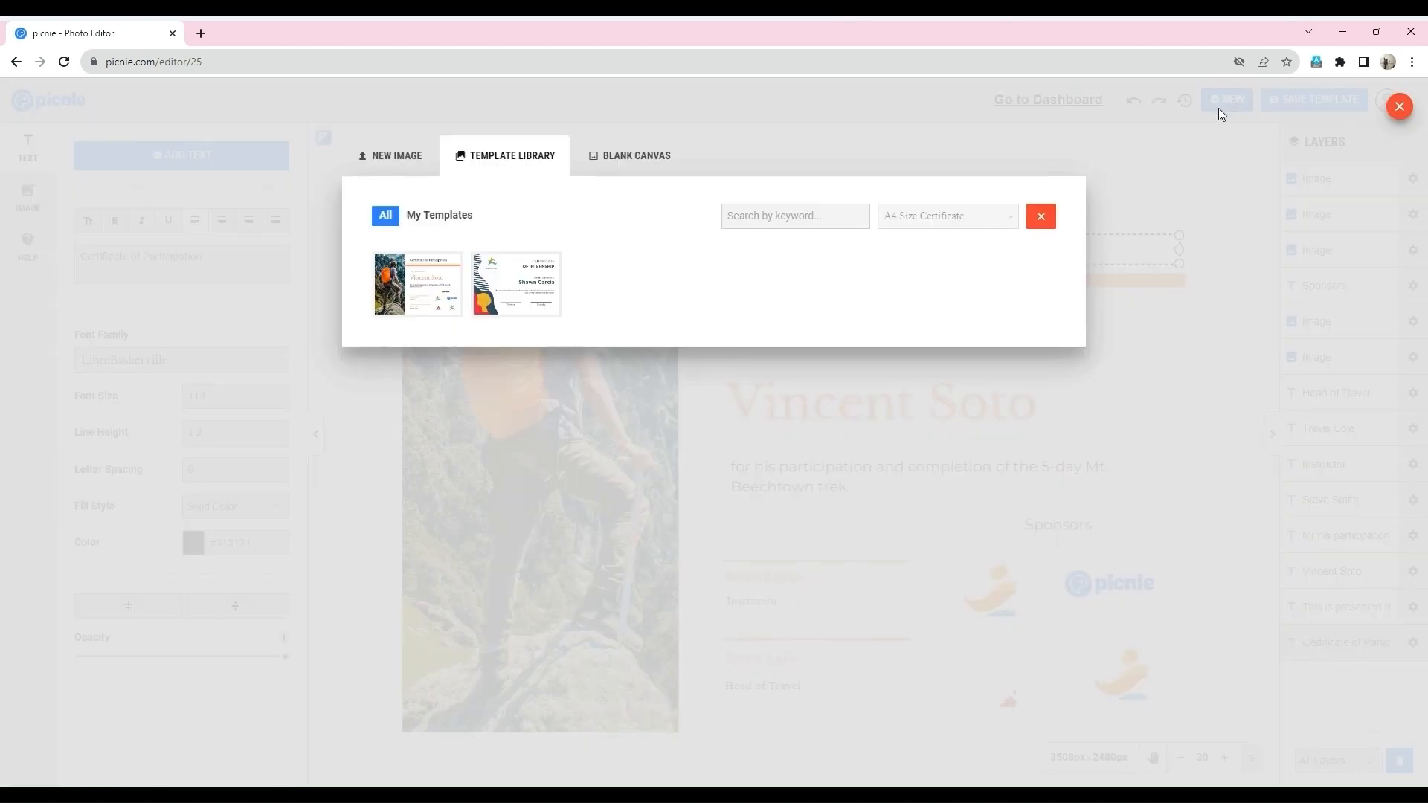
{"action": "left_click", "coordinate": [438, 221]}
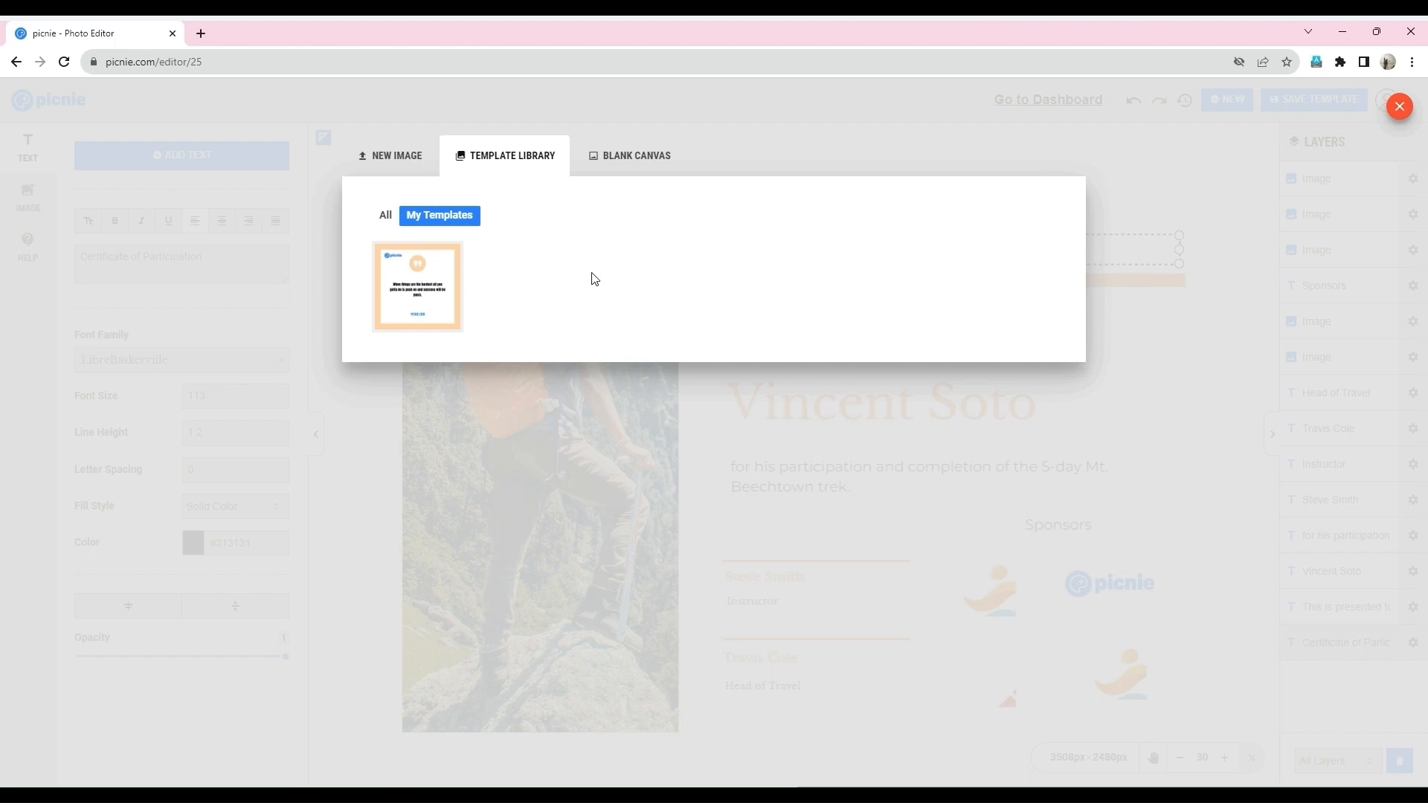
{"action": "left_click", "coordinate": [605, 161]}
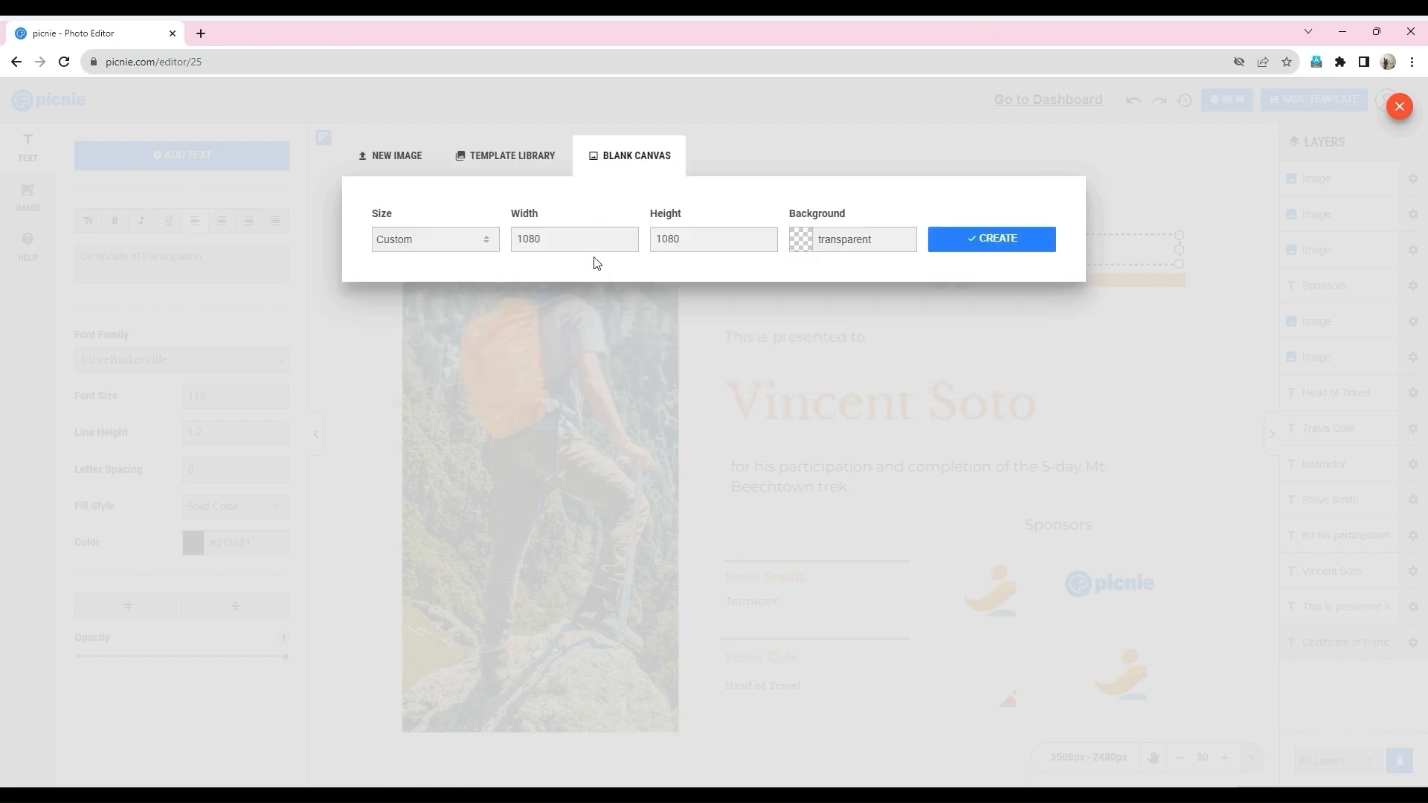
{"action": "left_click", "coordinate": [835, 233]}
{"action": "left_click", "coordinate": [910, 270]}
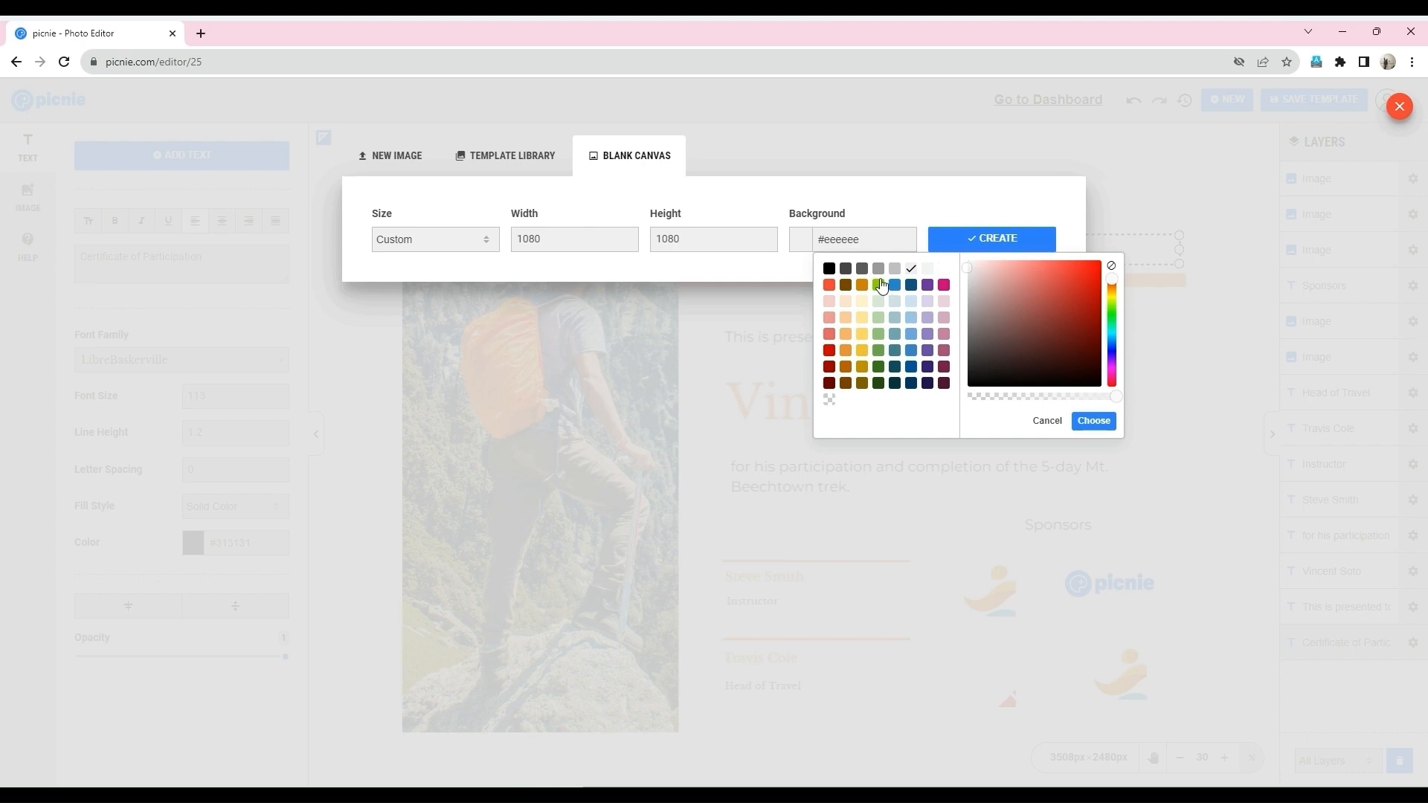
{"action": "double_click", "coordinate": [836, 236]}
{"action": "type", "text": "ffffff"}
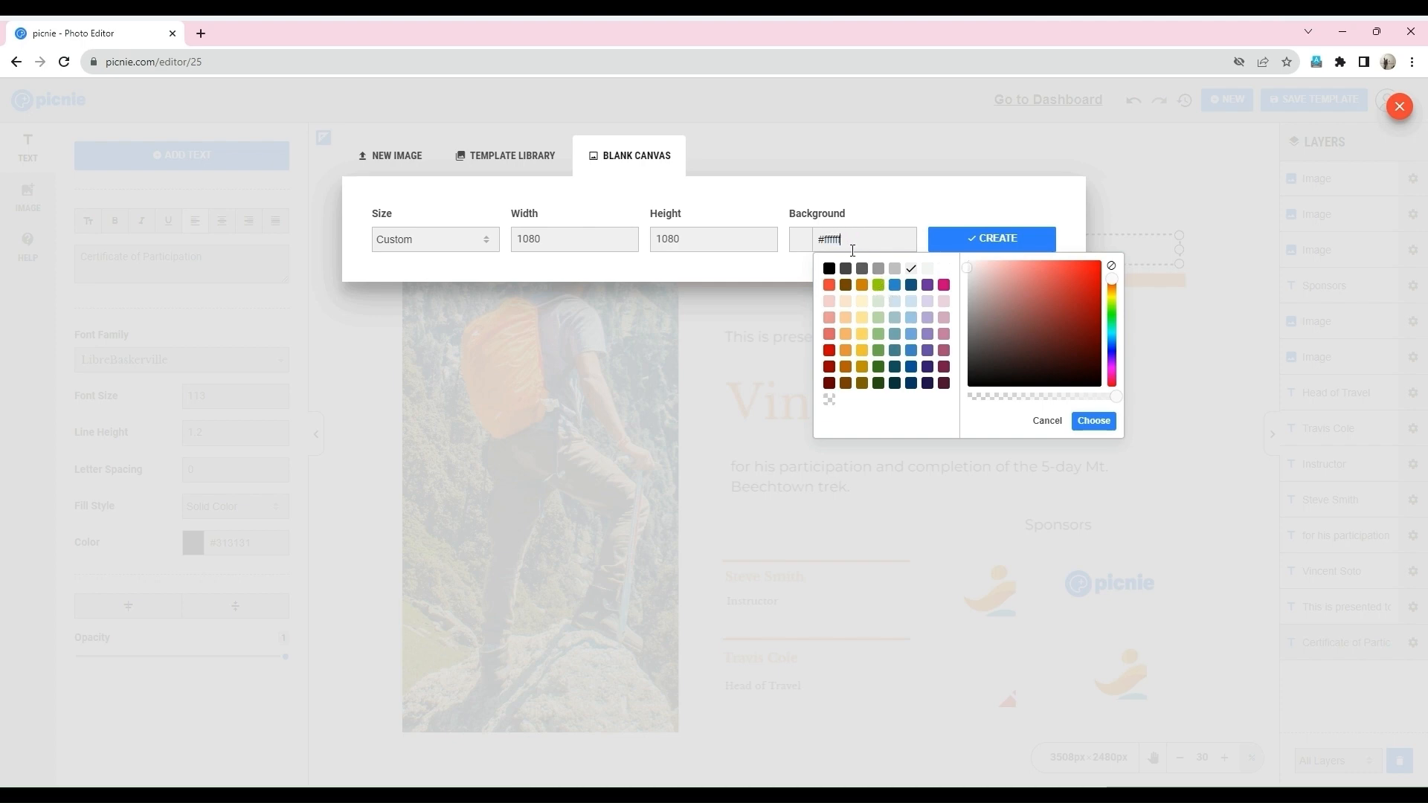
{"action": "left_click", "coordinate": [1093, 420]}
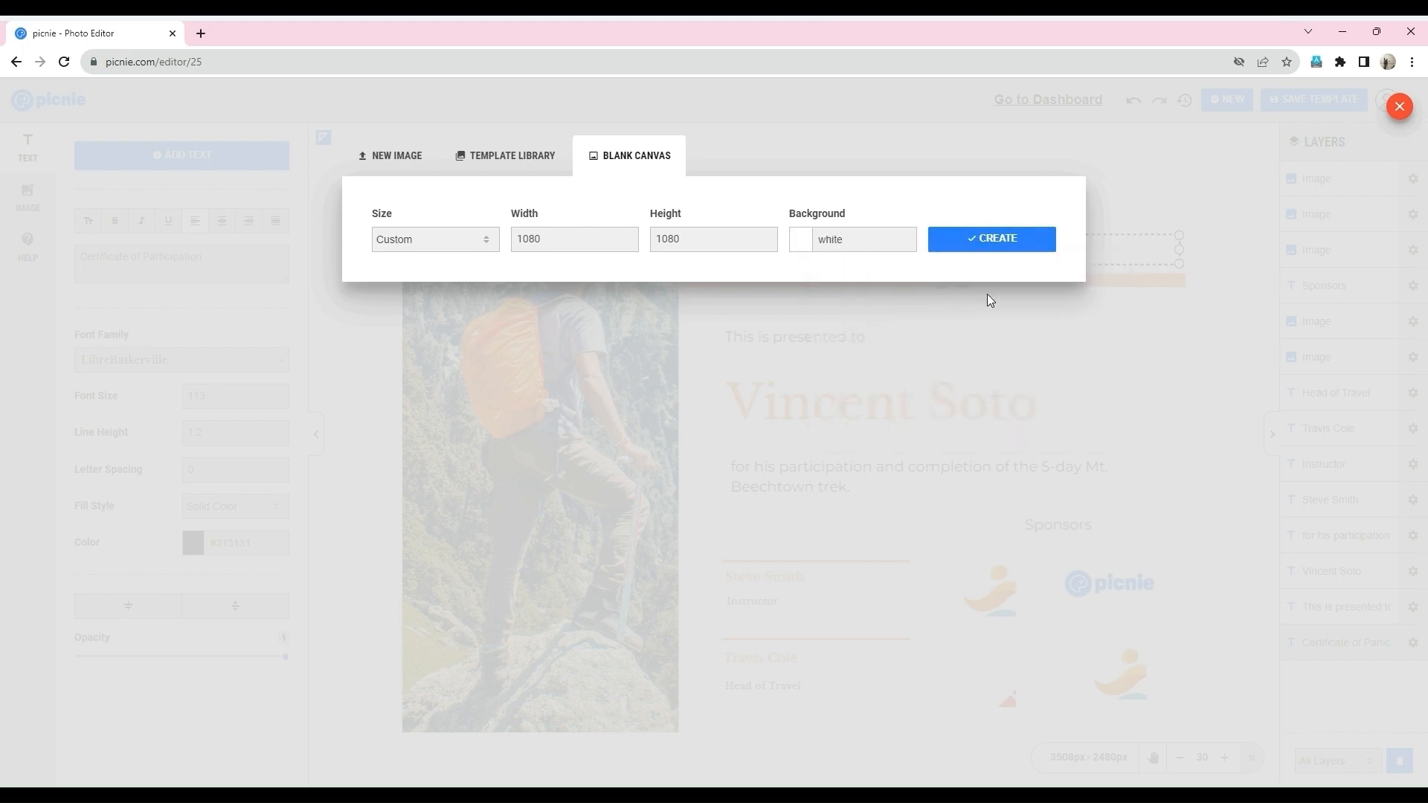
{"action": "left_click", "coordinate": [964, 239]}
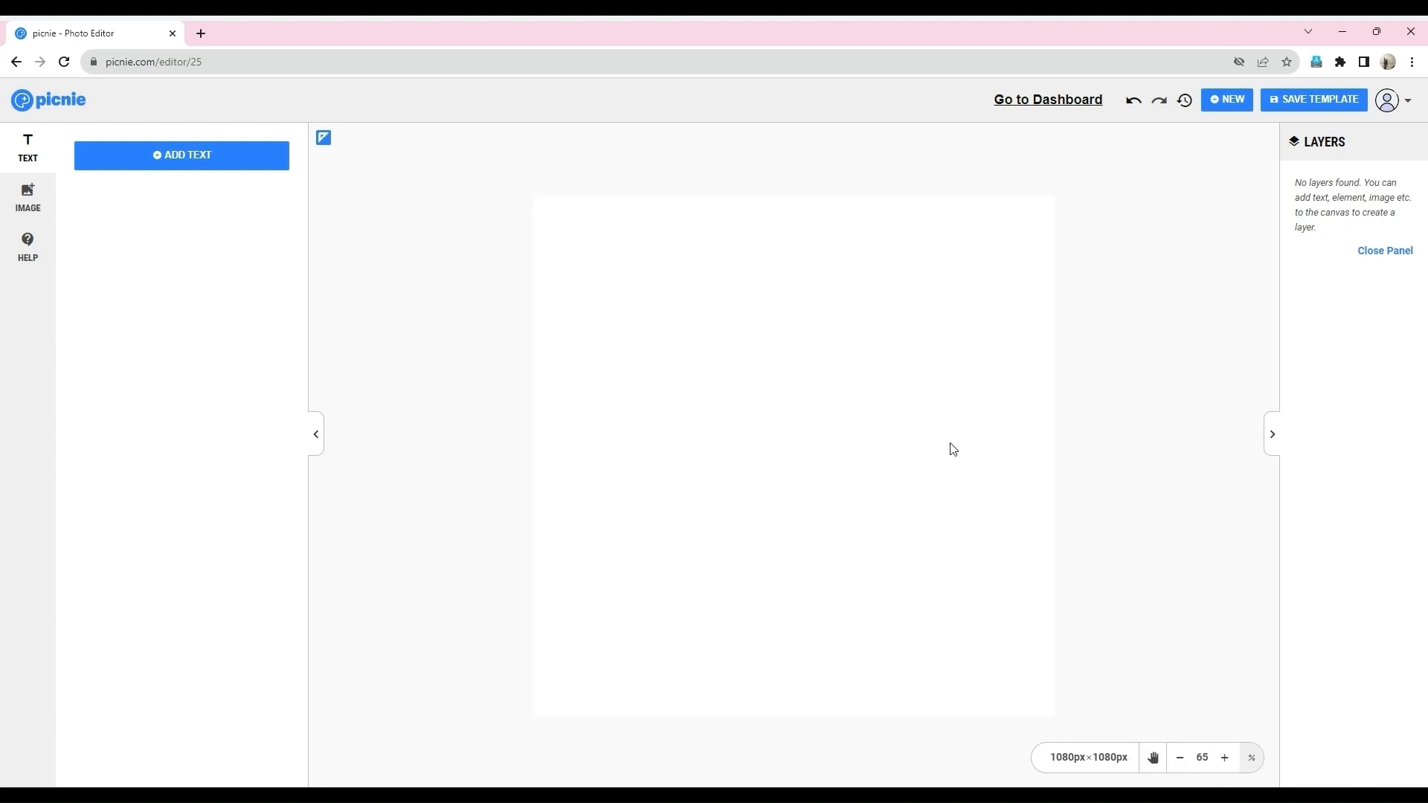
- Start another new template using the green leaf frame image from the media library as its base
{"action": "left_click", "coordinate": [1225, 100]}
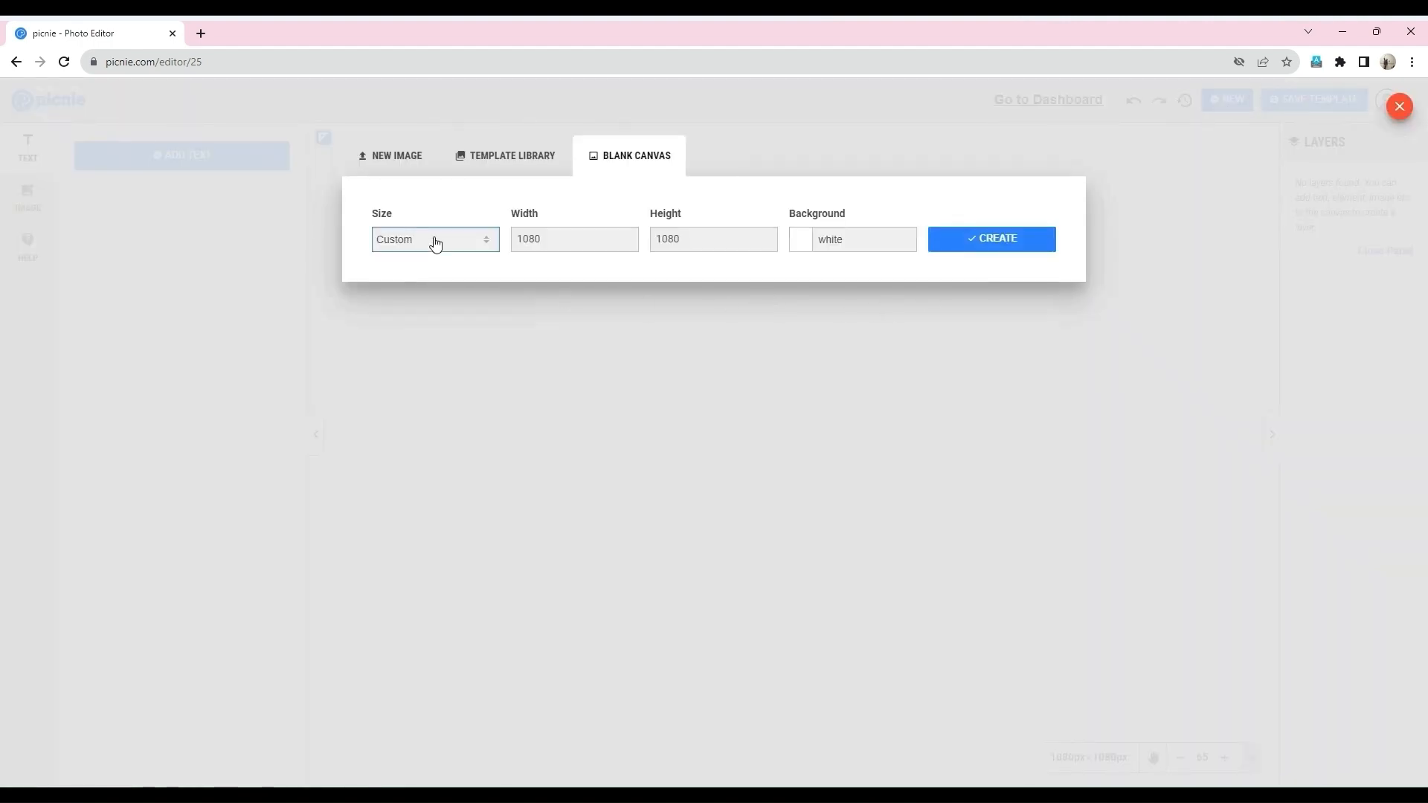
{"action": "left_click", "coordinate": [537, 239]}
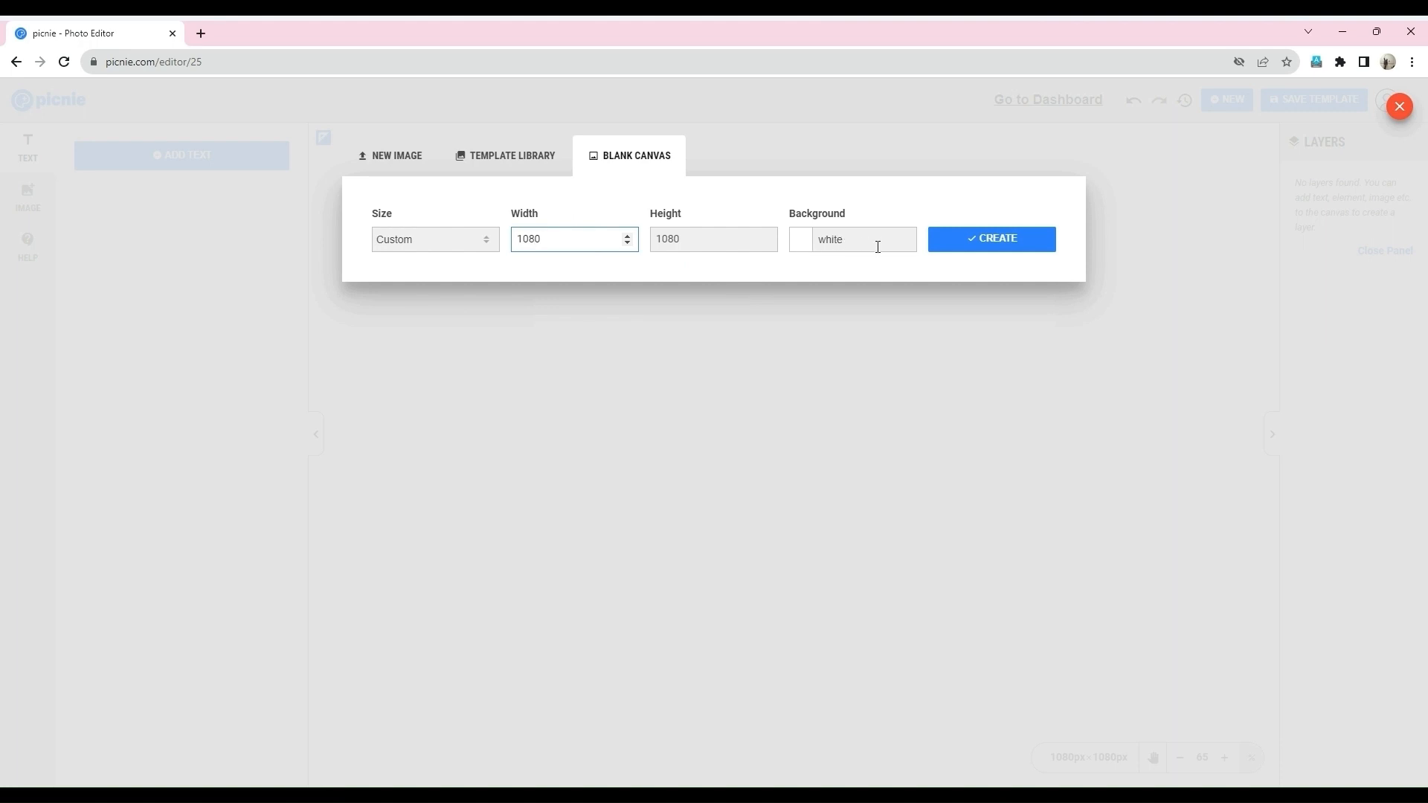
{"action": "left_click", "coordinate": [397, 165]}
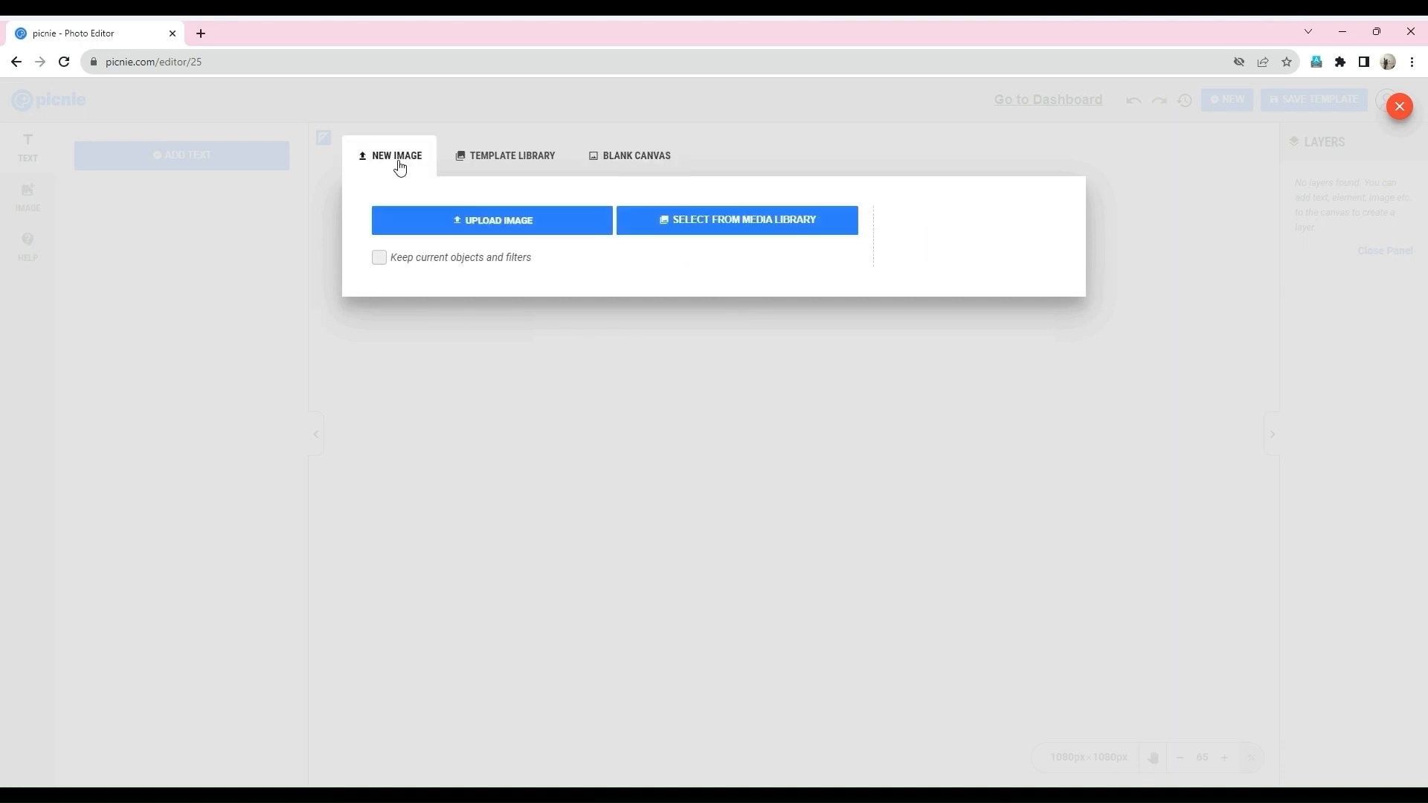
{"action": "left_click", "coordinate": [743, 230]}
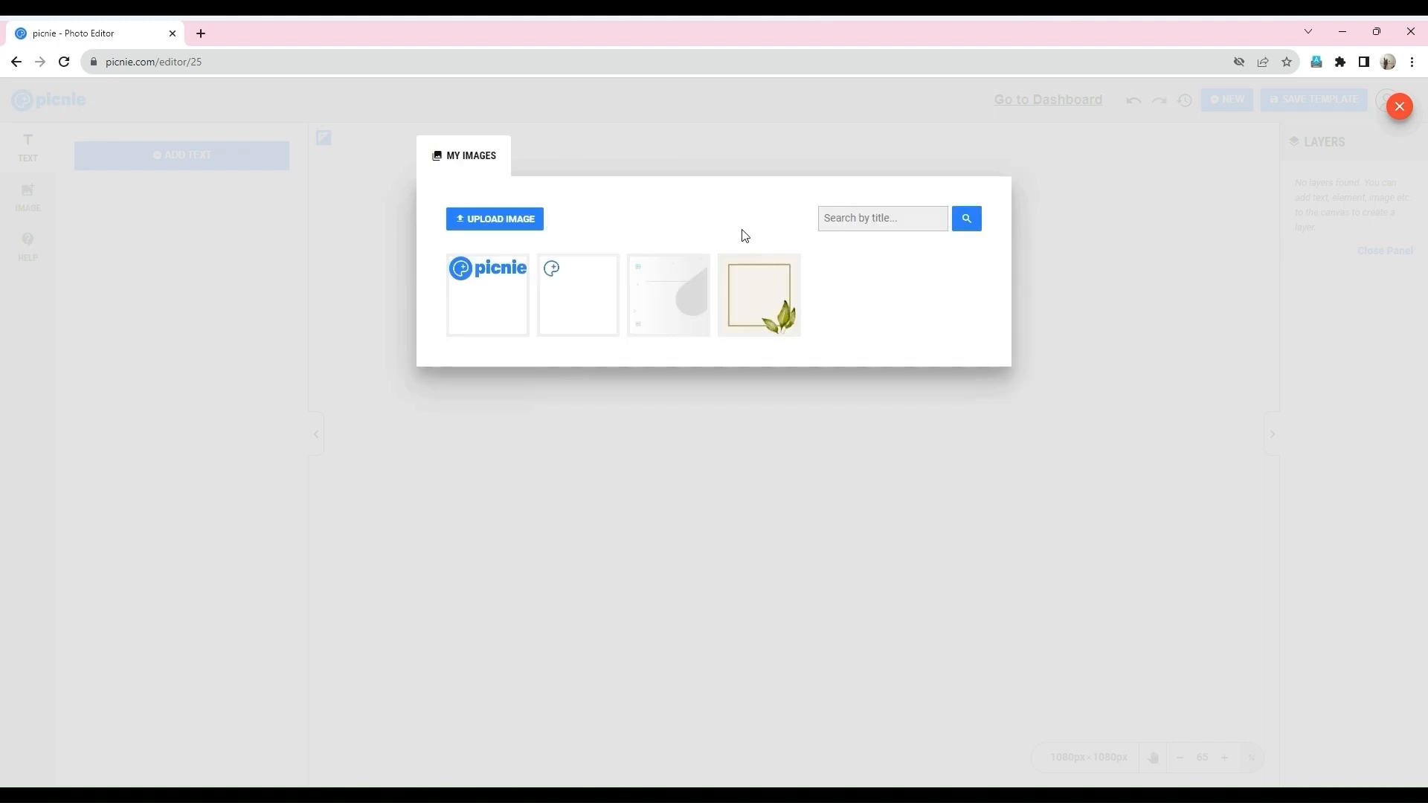
{"action": "left_click", "coordinate": [748, 307]}
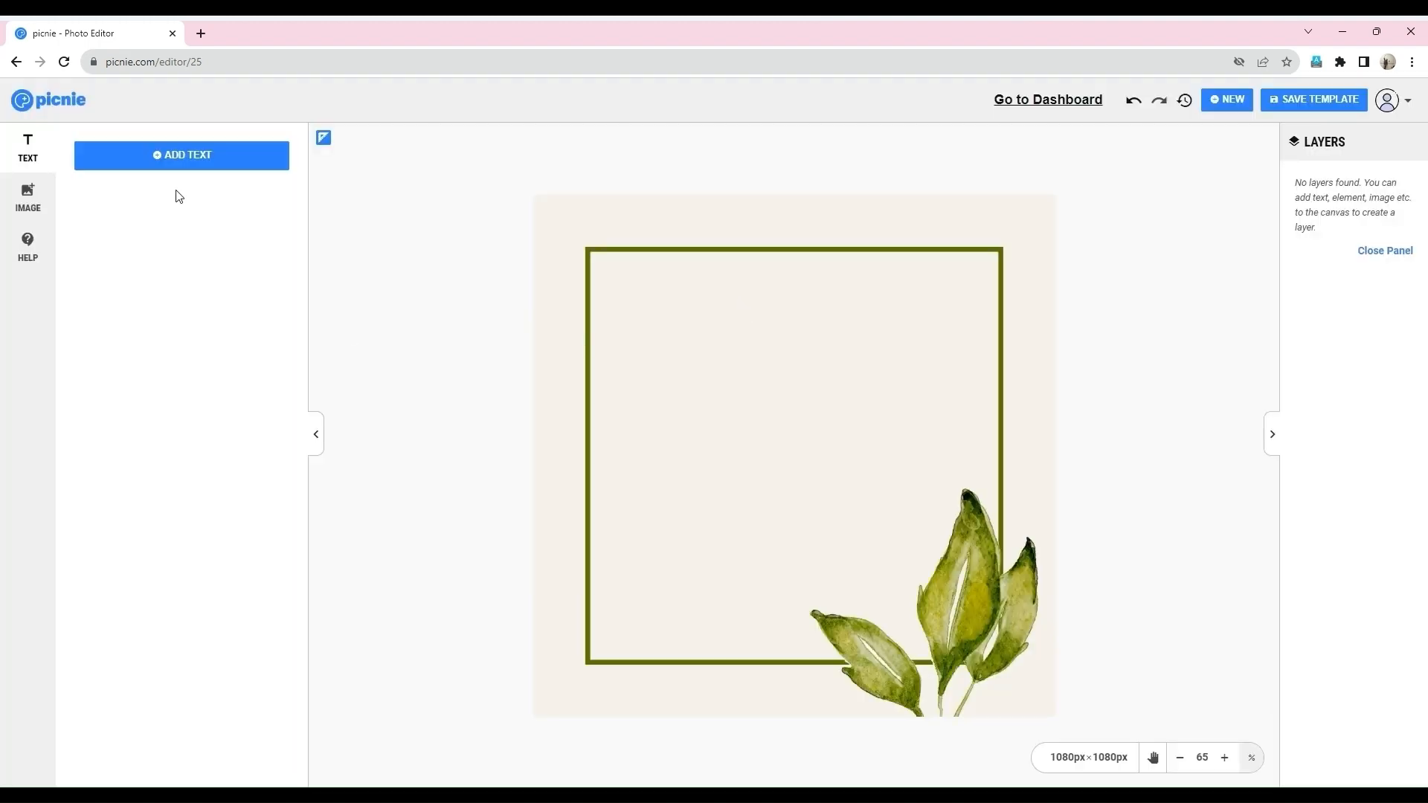
- Add a text element to the leaf frame canvas reading "Automate your design with Picnie"
{"action": "left_click", "coordinate": [178, 157]}
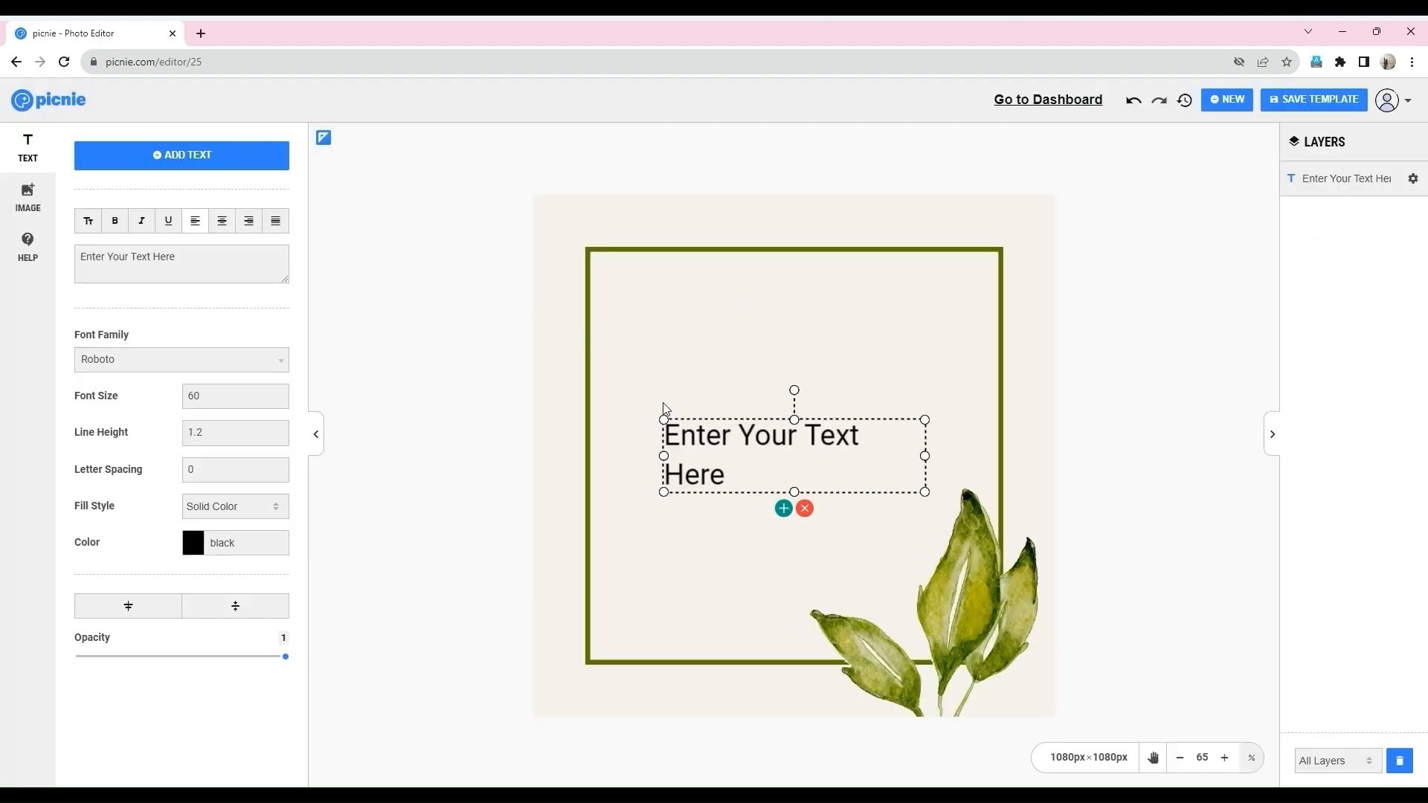
{"action": "double_click", "coordinate": [744, 444]}
{"action": "triple_click", "coordinate": [747, 444]}
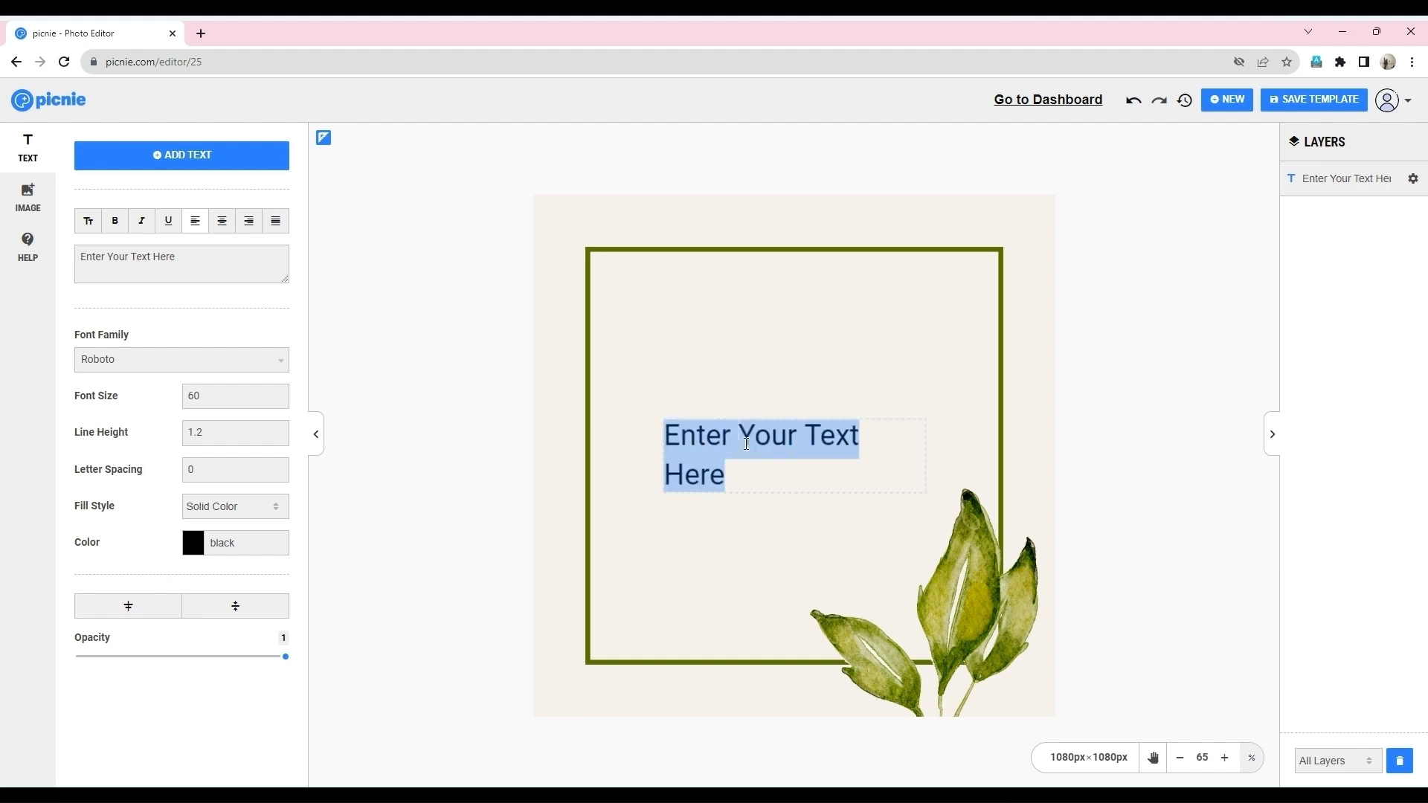
{"action": "type", "text": "Autom"}
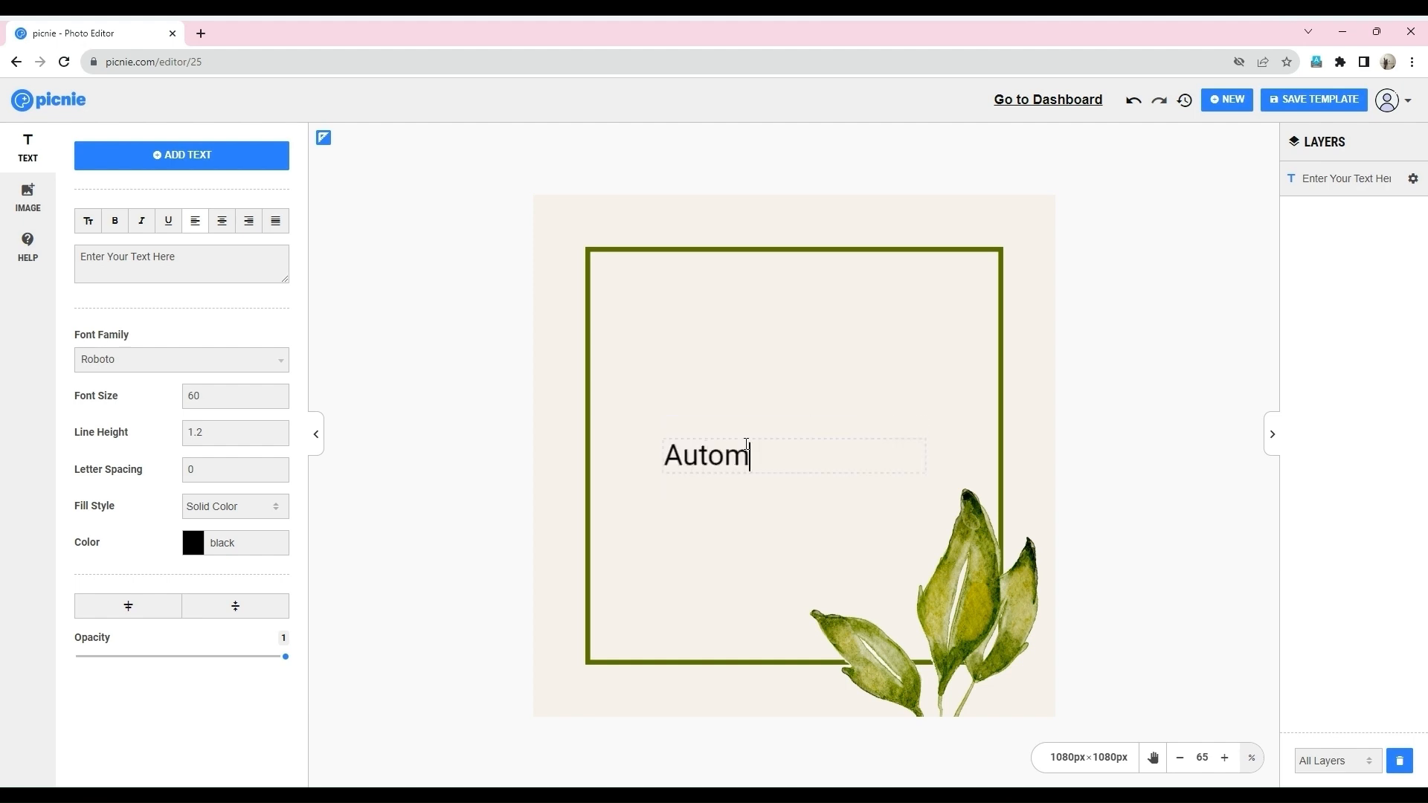
{"action": "type", "text": "ate your de"}
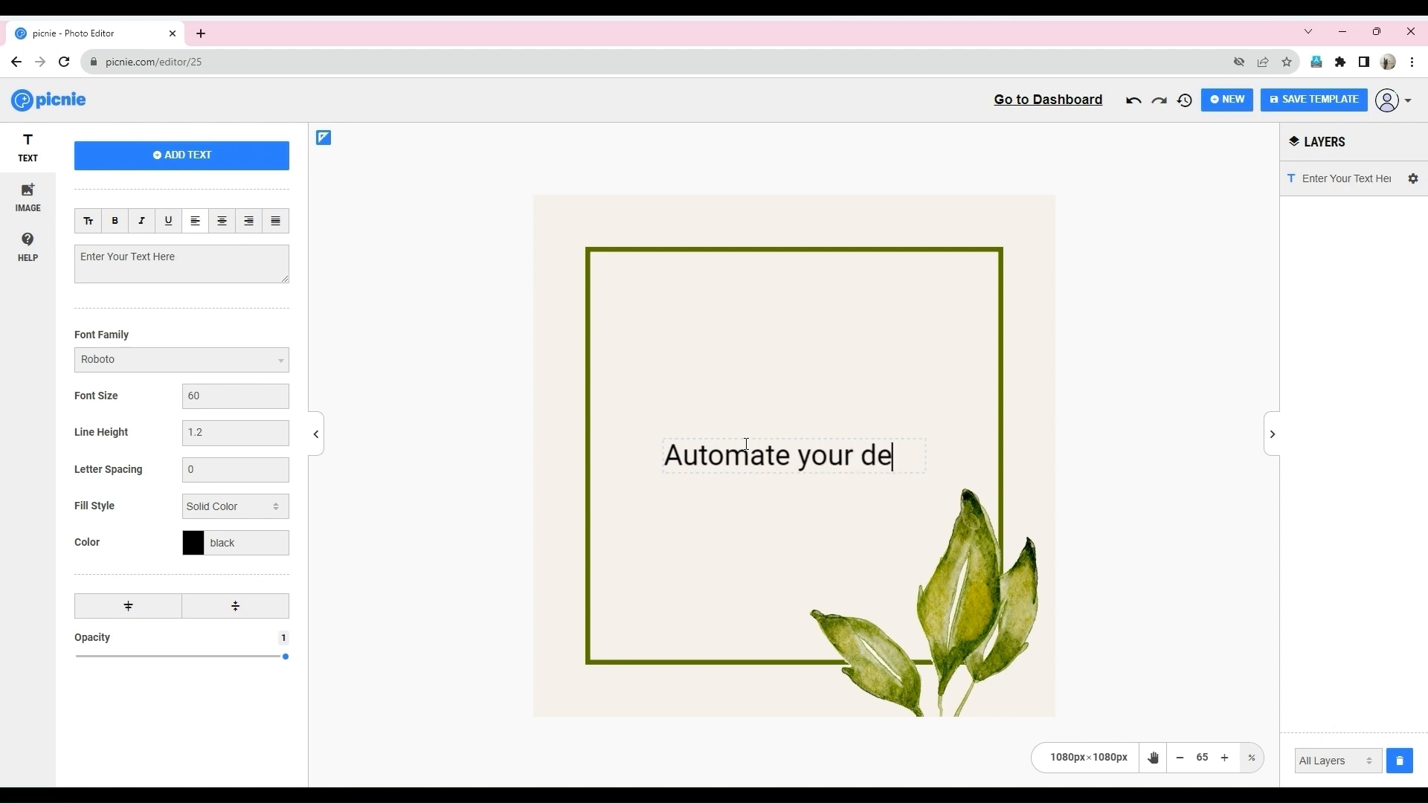
{"action": "type", "text": "sign with "}
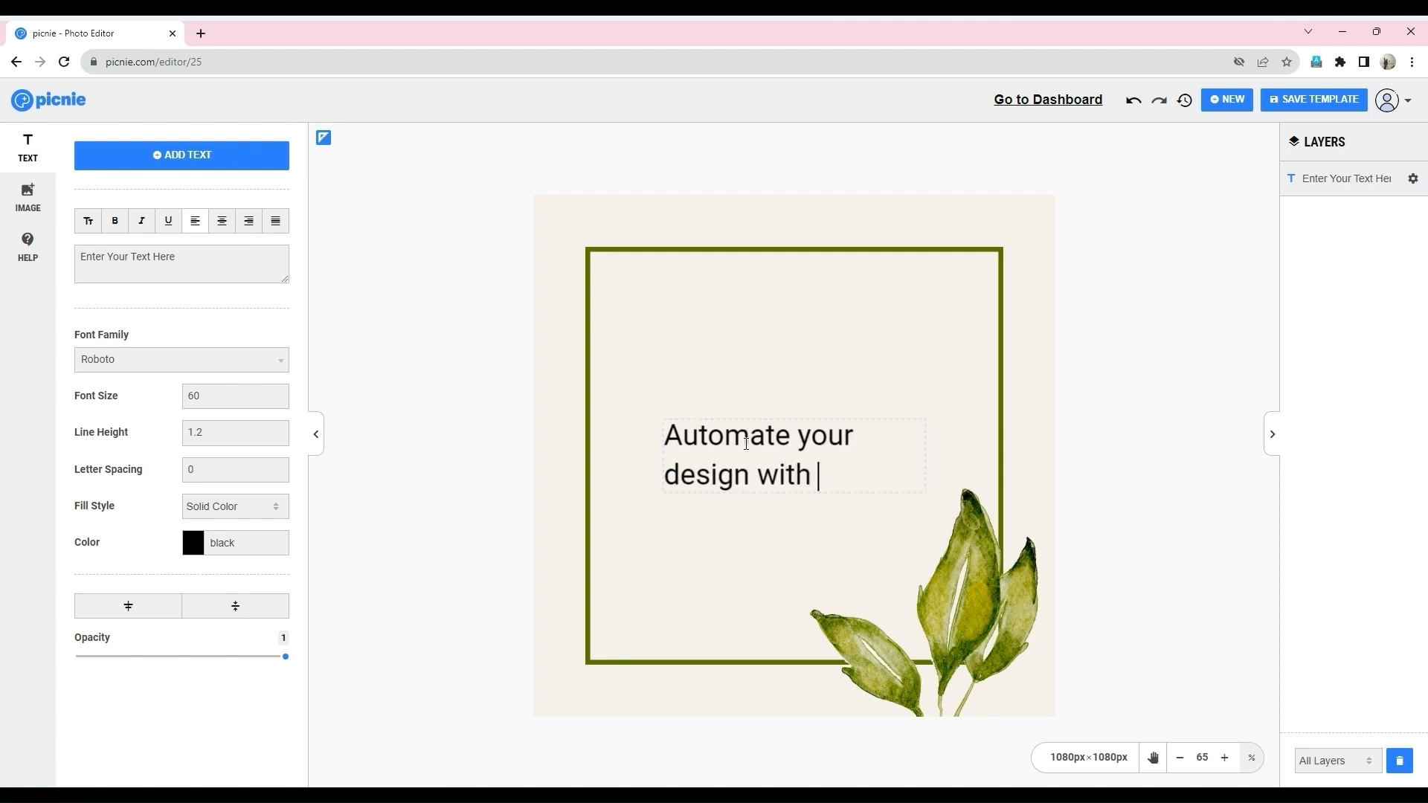
{"action": "type", "text": "Picnier"}
{"action": "key", "text": "BackSpace"}
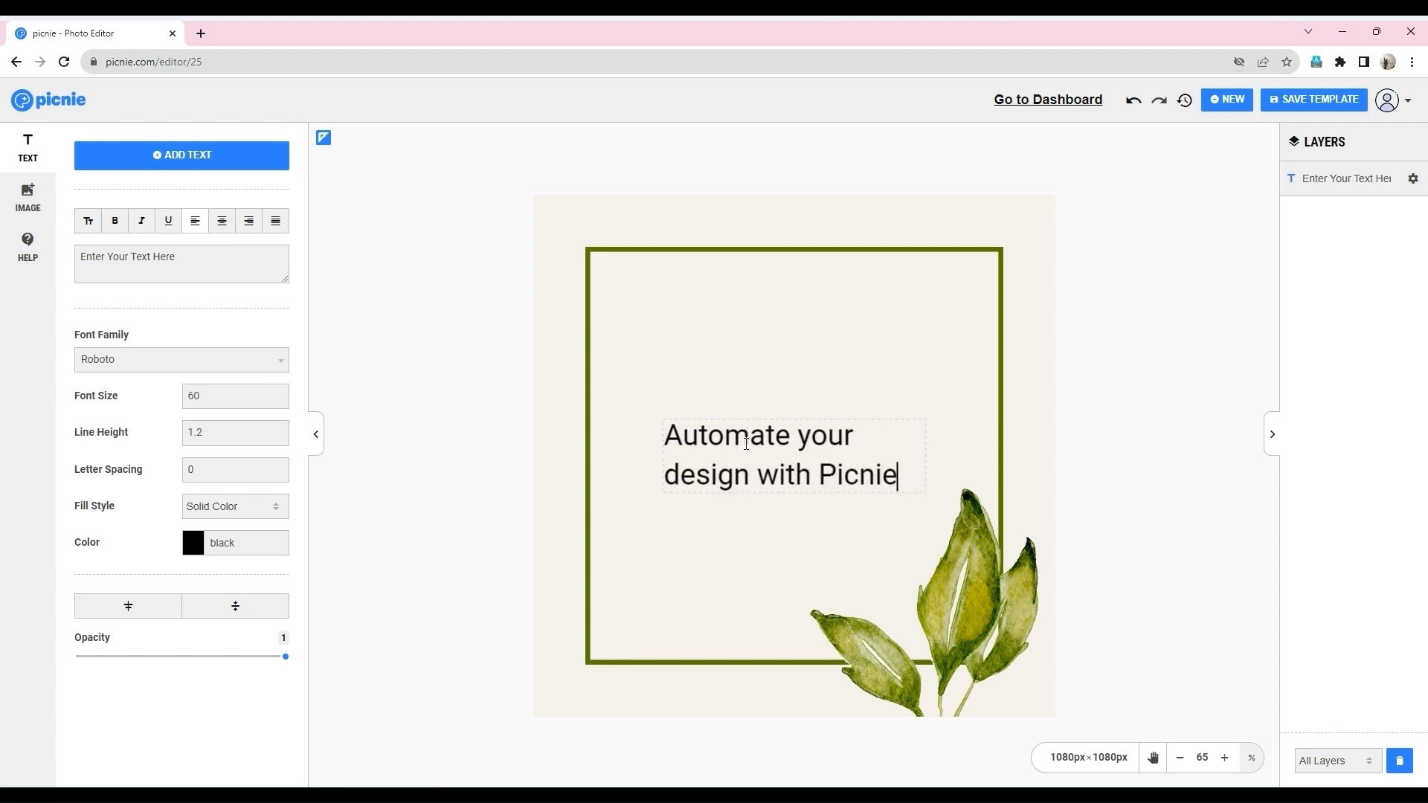
{"action": "left_click", "coordinate": [747, 523]}
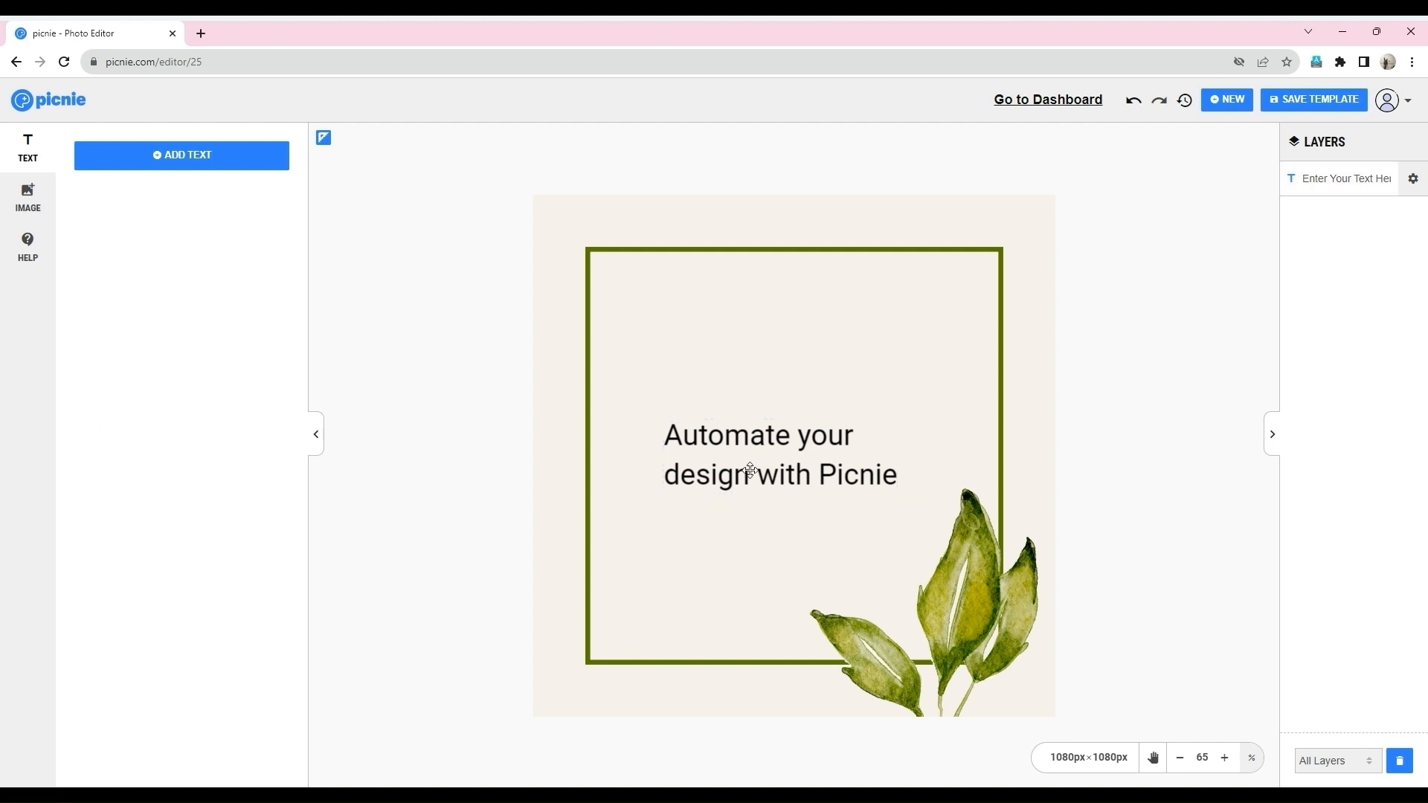
- Center-align the "Automate your design with Picnie" text and place its box horizontally centered, slightly above the middle of the canvas
{"action": "left_click", "coordinate": [749, 469]}
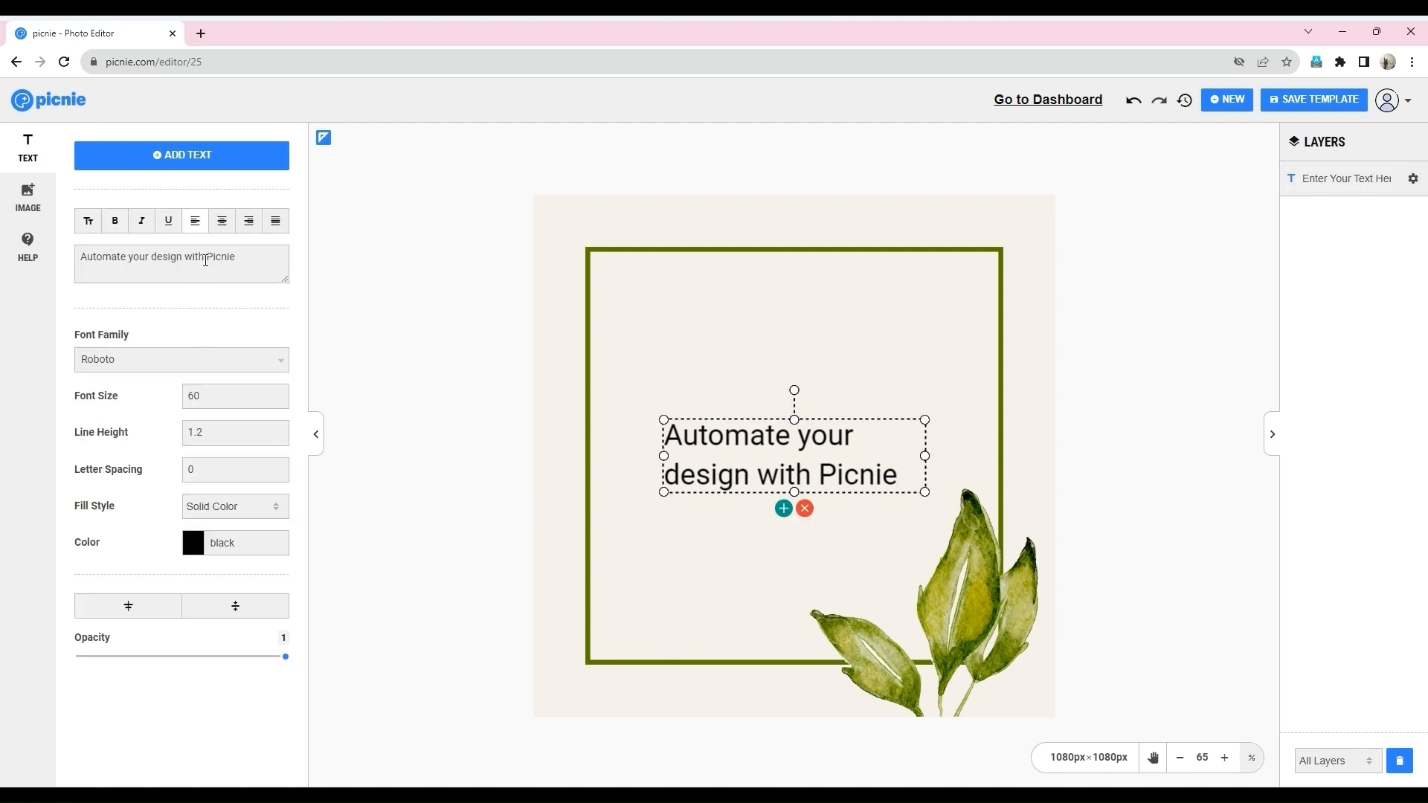
{"action": "left_click", "coordinate": [220, 223]}
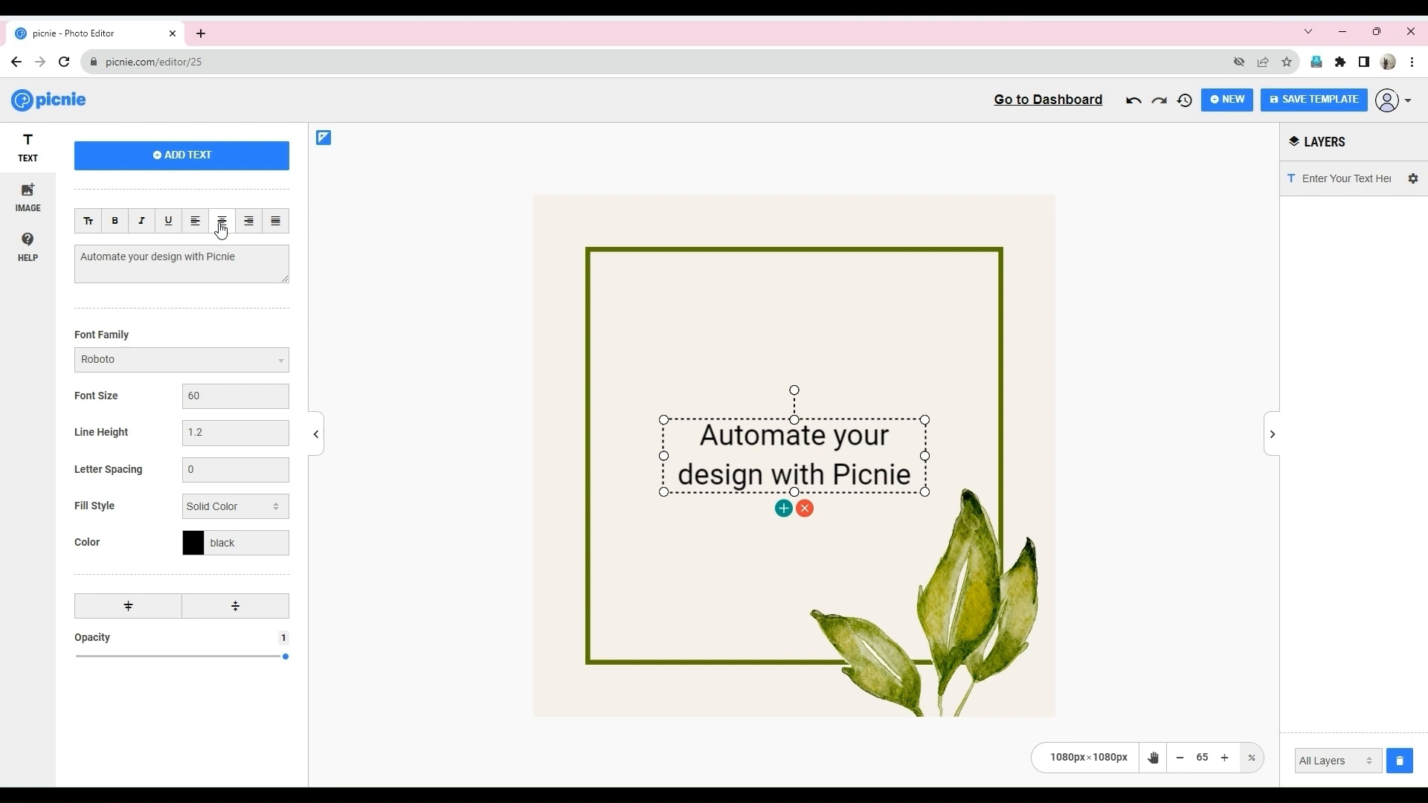
{"action": "left_click", "coordinate": [128, 609]}
{"action": "left_click_drag", "start_coordinate": [786, 433], "coordinate": [684, 439]}
{"action": "left_click", "coordinate": [131, 606]}
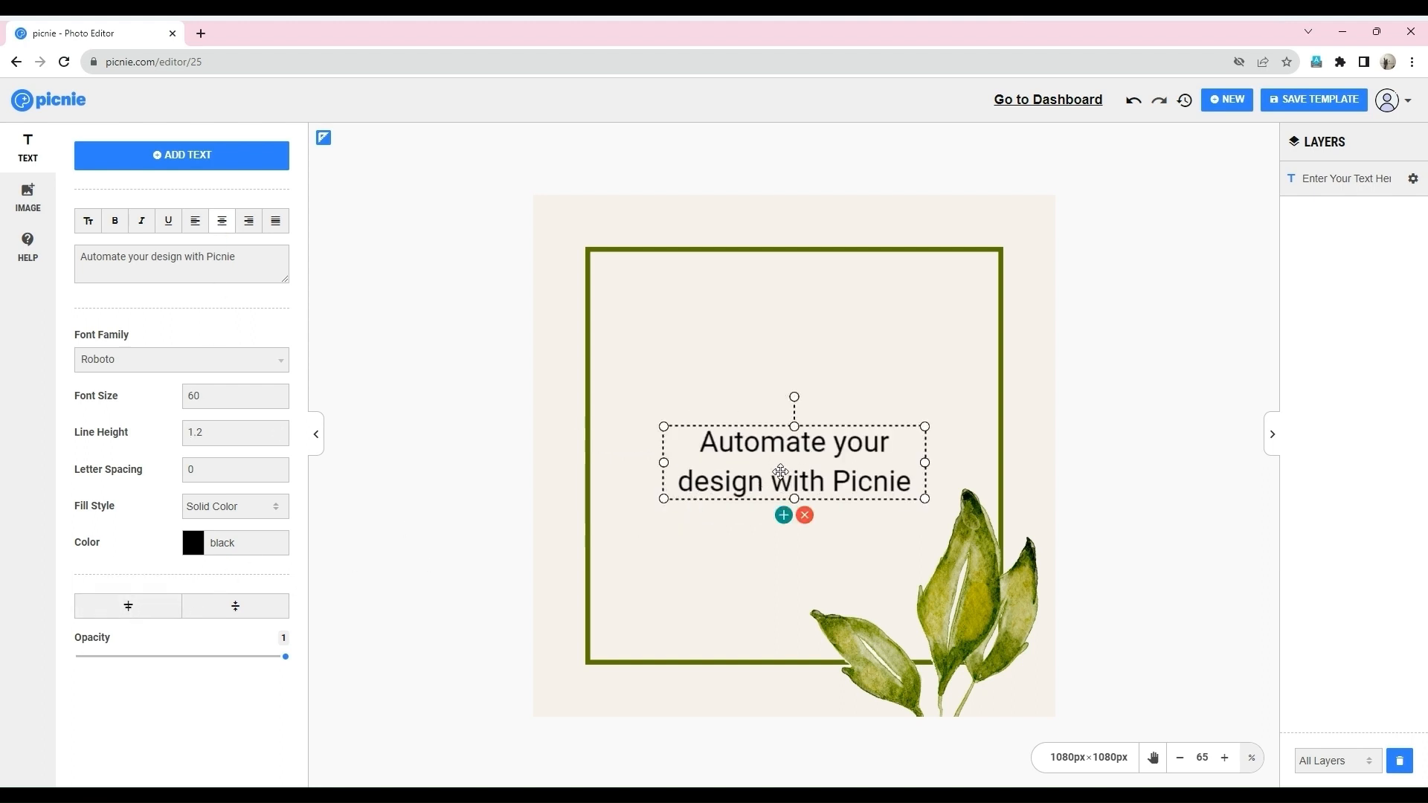
{"action": "left_click", "coordinate": [235, 606]}
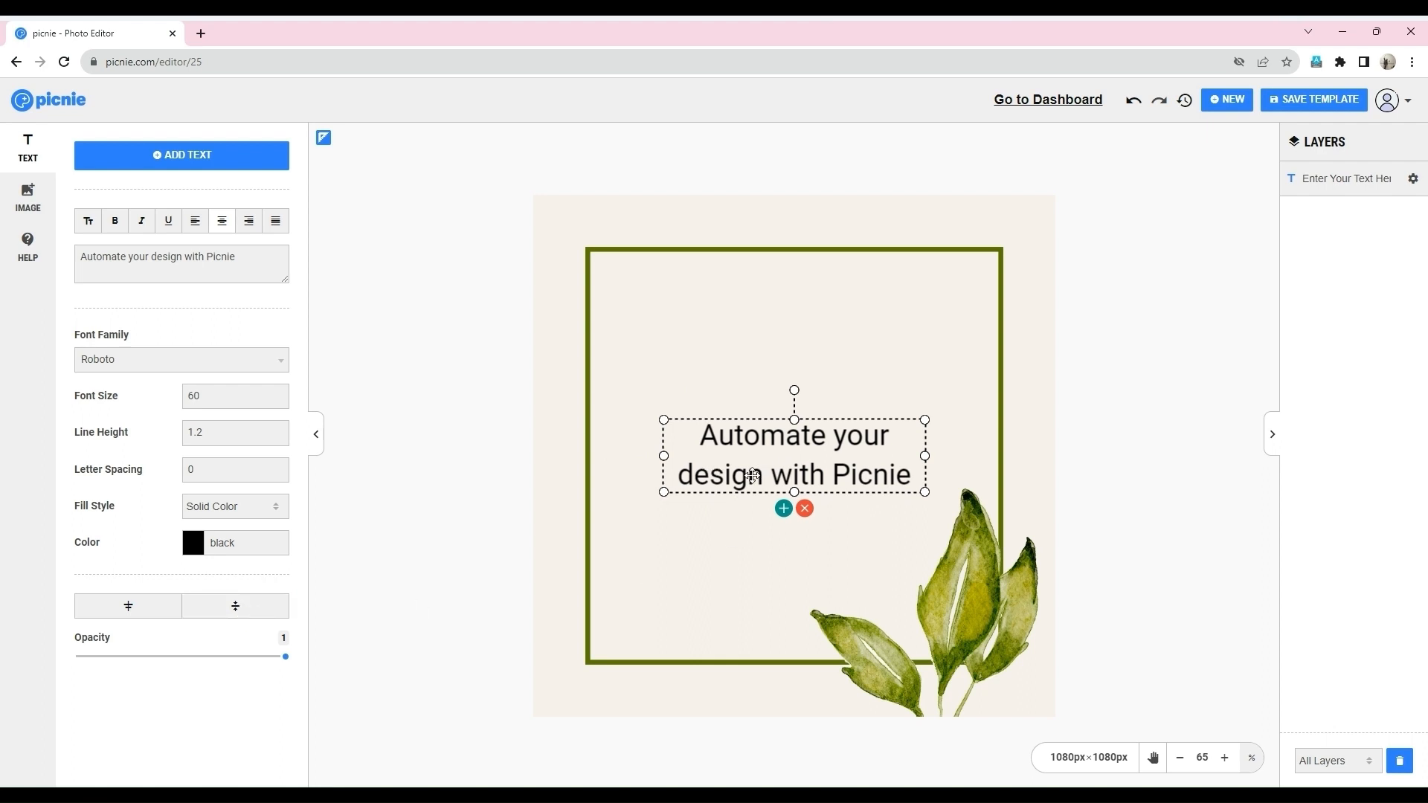
{"action": "left_click_drag", "start_coordinate": [823, 461], "coordinate": [817, 413]}
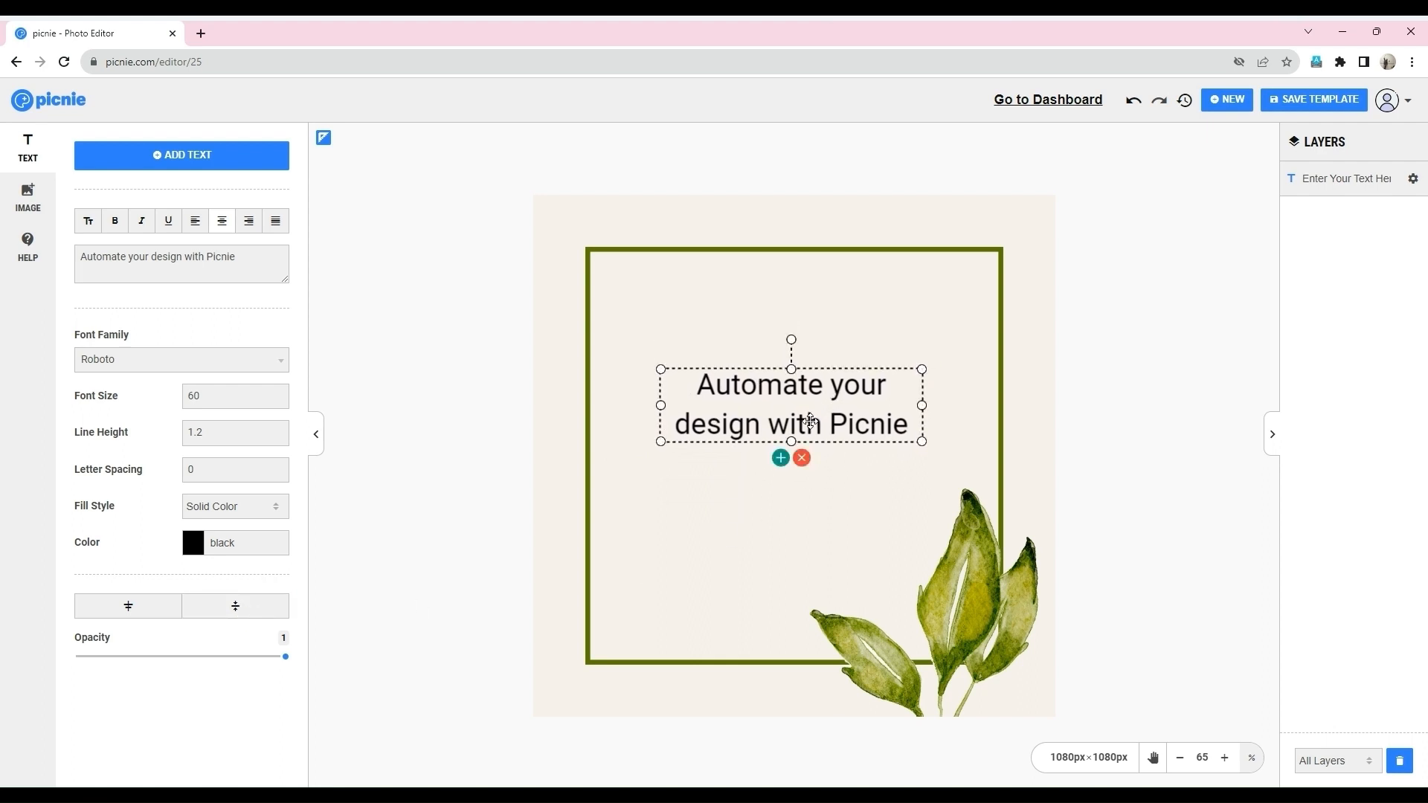
{"action": "left_click", "coordinate": [135, 613]}
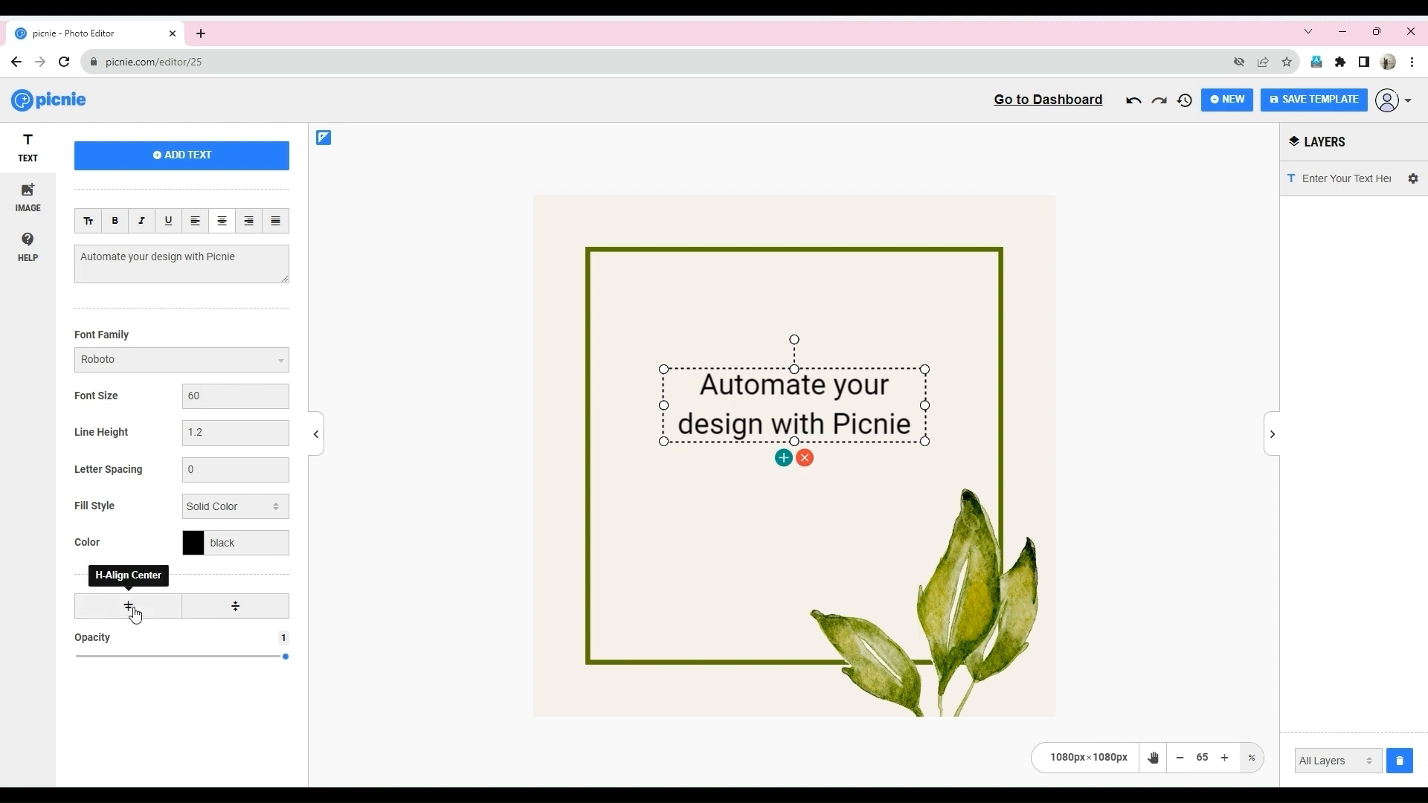
- Set the "Automate your design with Picnie" text to font size 66 and font family Raleway
{"action": "double_click", "coordinate": [190, 396]}
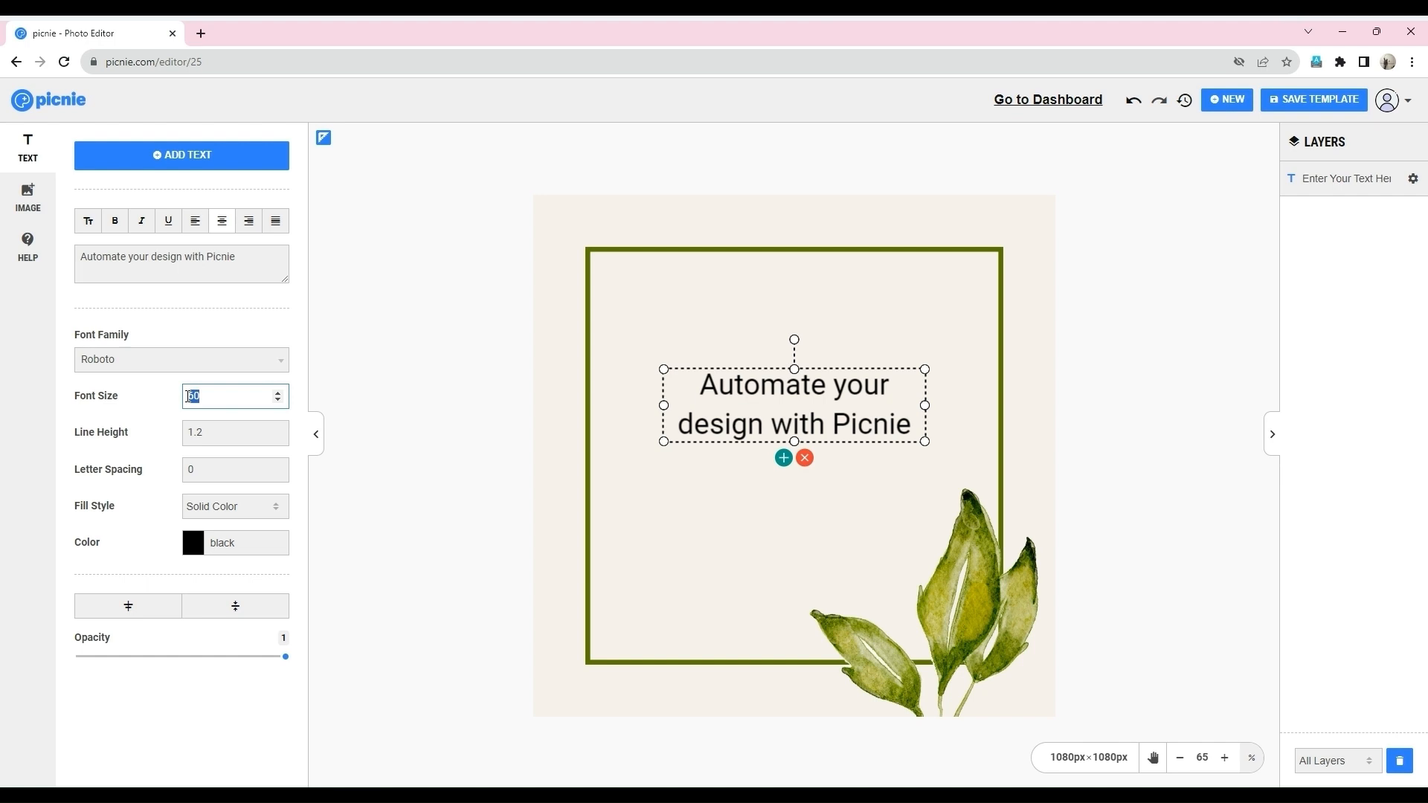
{"action": "type", "text": "66"}
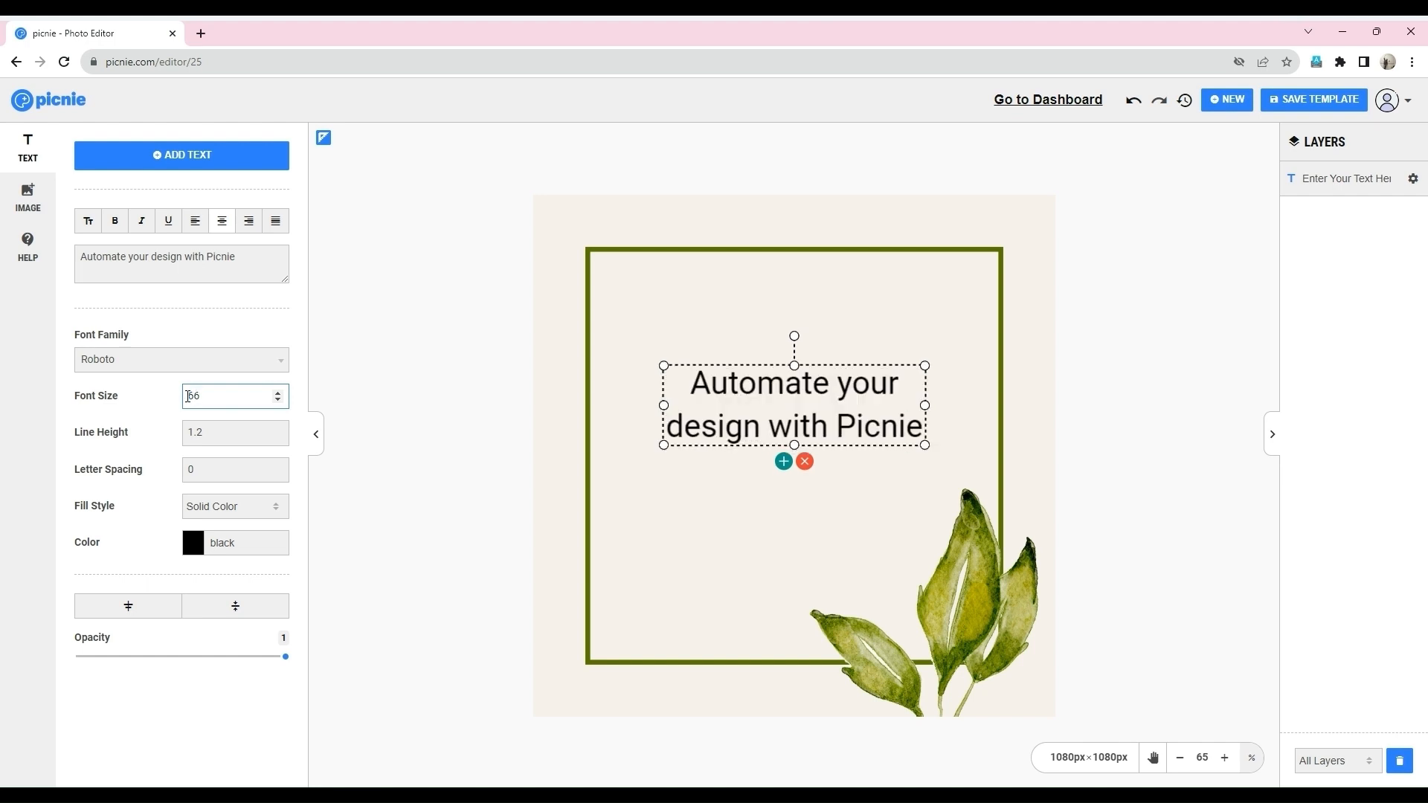
{"action": "left_click", "coordinate": [128, 358]}
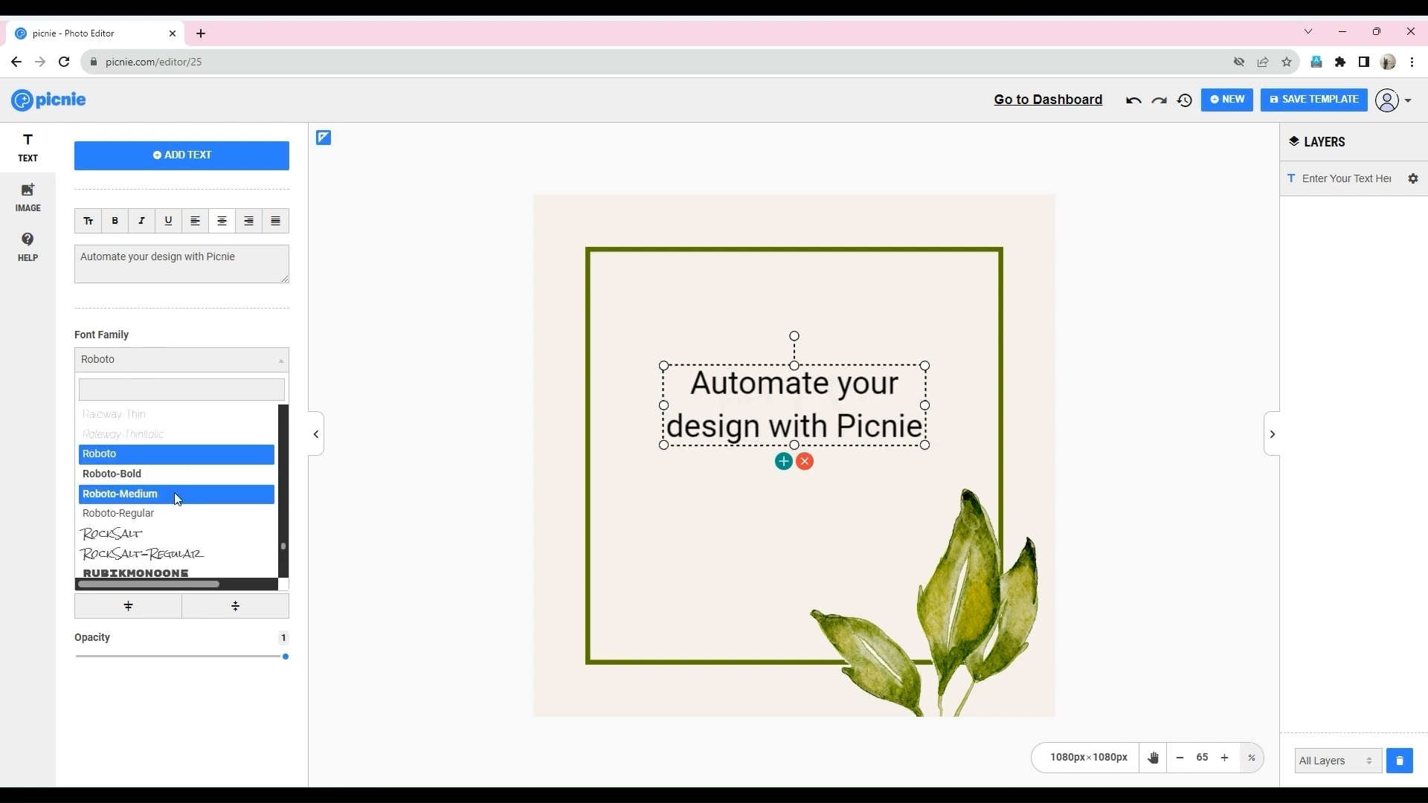
{"action": "left_click", "coordinate": [133, 385]}
{"action": "type", "text": "rale"}
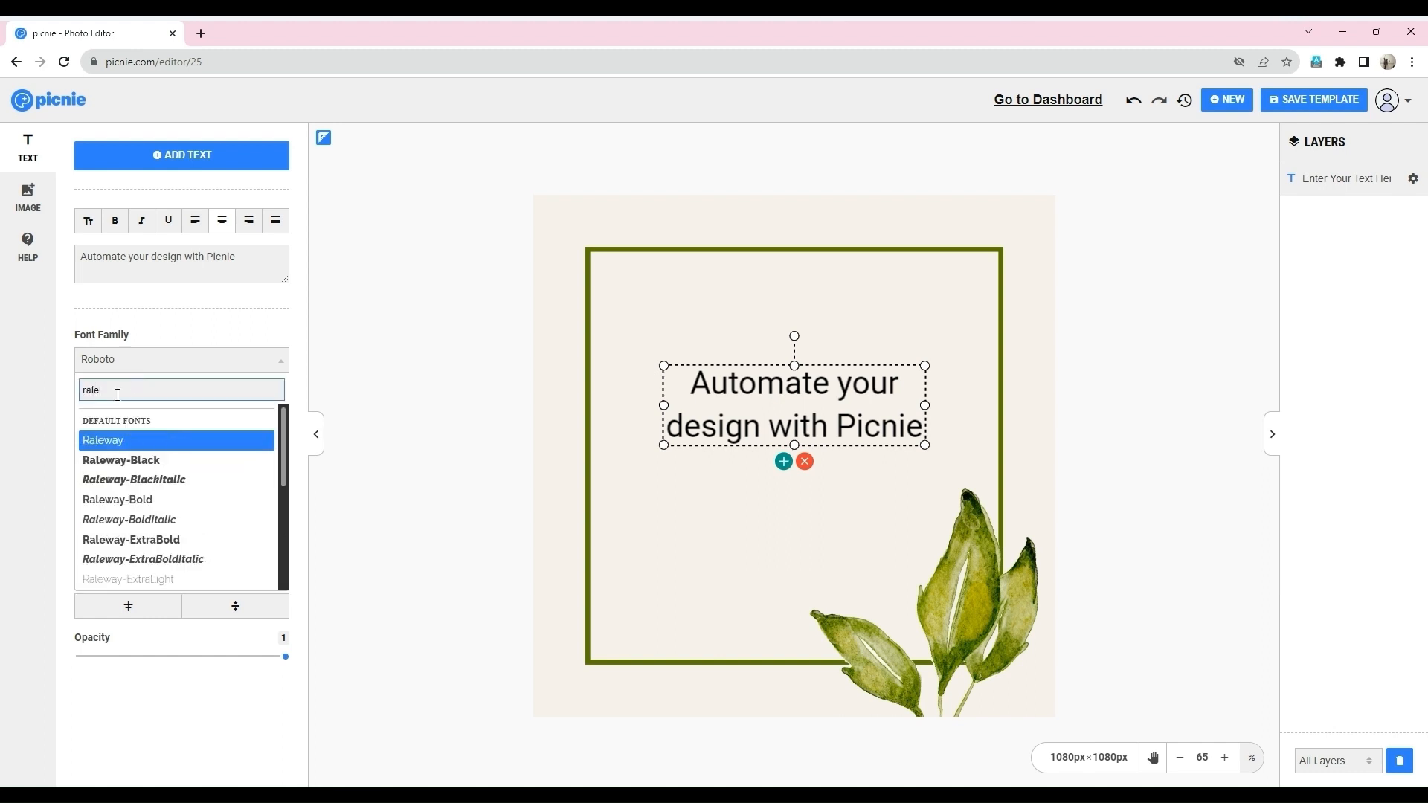
{"action": "left_click", "coordinate": [113, 444]}
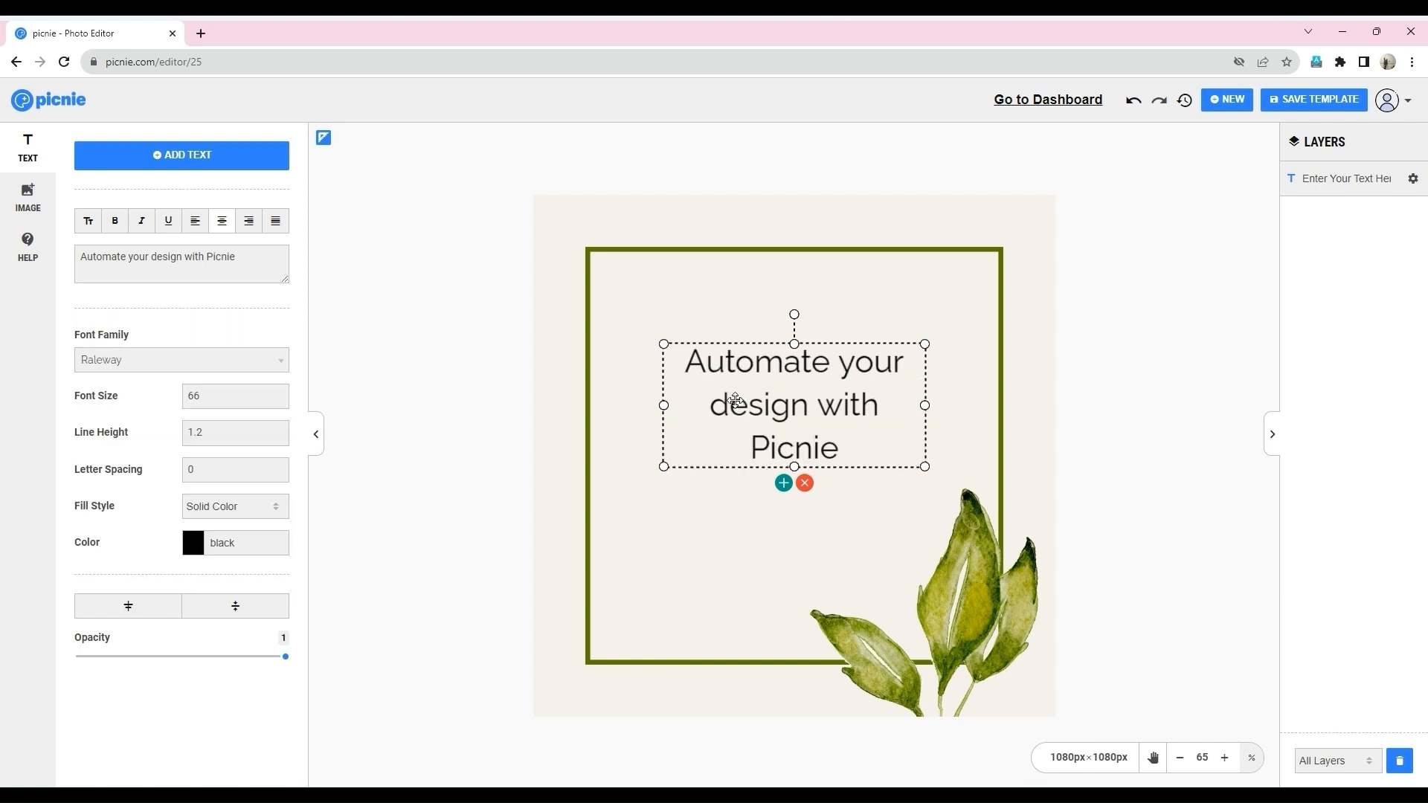
- Change the heading's font family to BebasNeue and move it slightly lower on the canvas, centered horizontally
{"action": "left_click", "coordinate": [108, 365]}
{"action": "type", "text": "beb"}
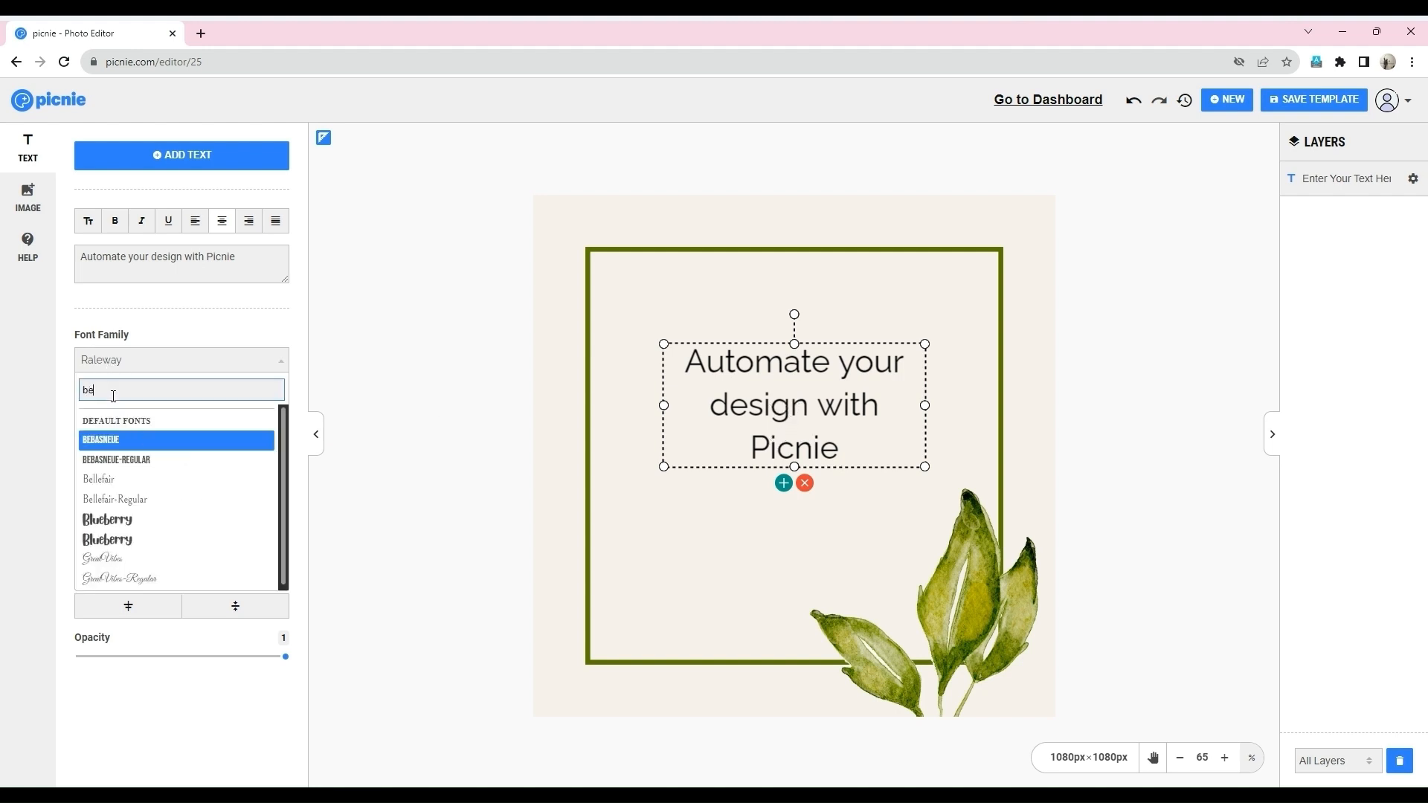
{"action": "left_click", "coordinate": [102, 446]}
{"action": "left_click_drag", "start_coordinate": [817, 409], "coordinate": [816, 435]}
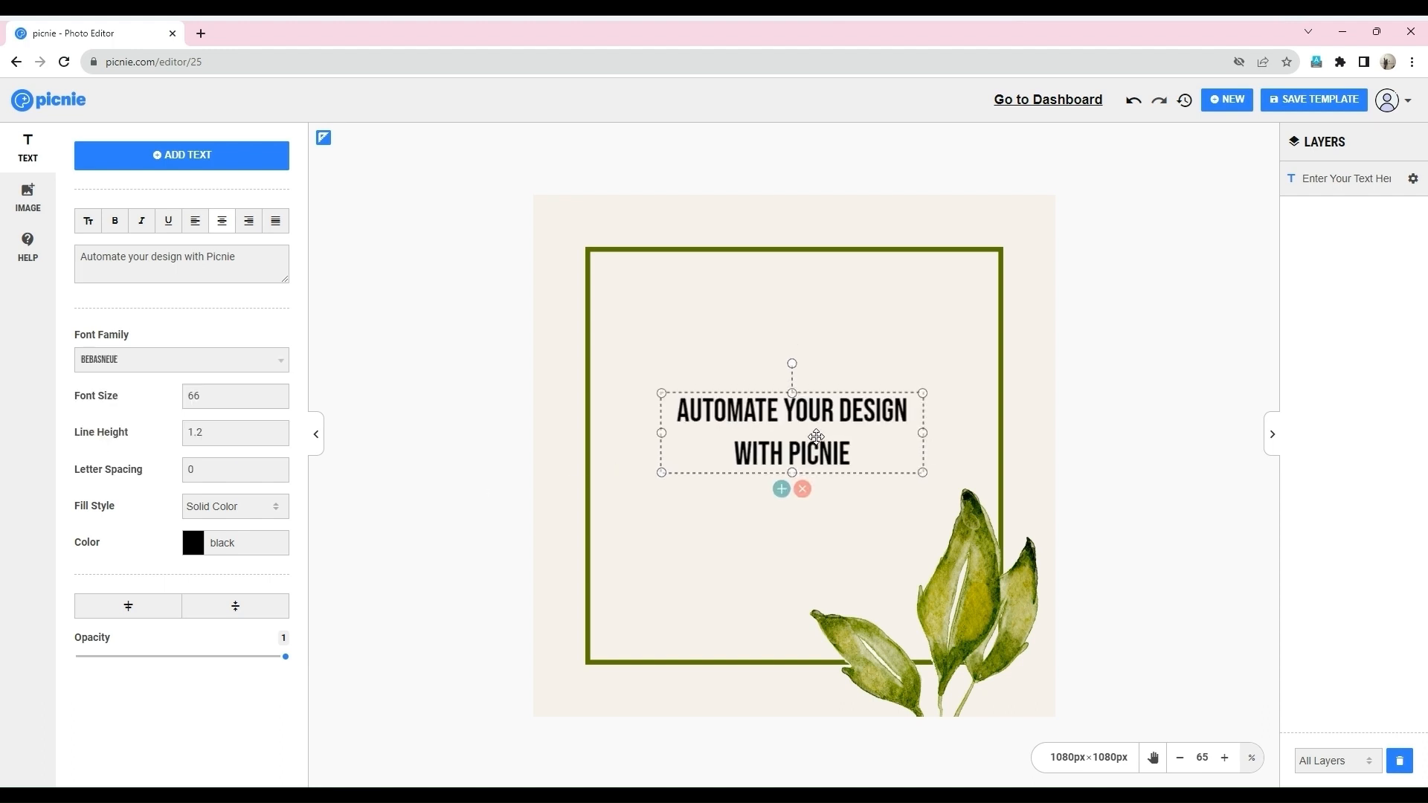
{"action": "left_click", "coordinate": [122, 606]}
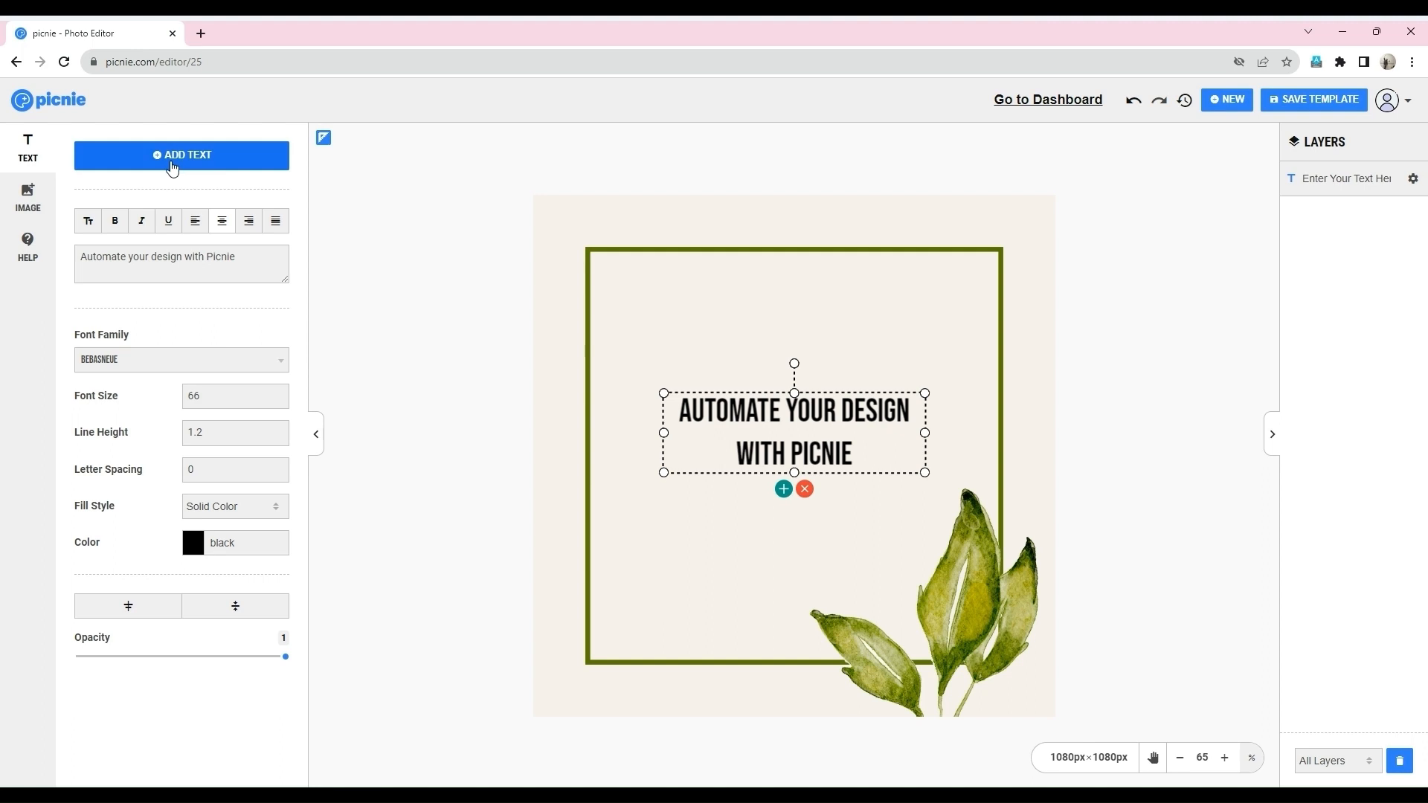
- Duplicate the heading, place the copy near the bottom of the green frame, and replace its text with "Picnie.com"
{"action": "left_click", "coordinate": [785, 489]}
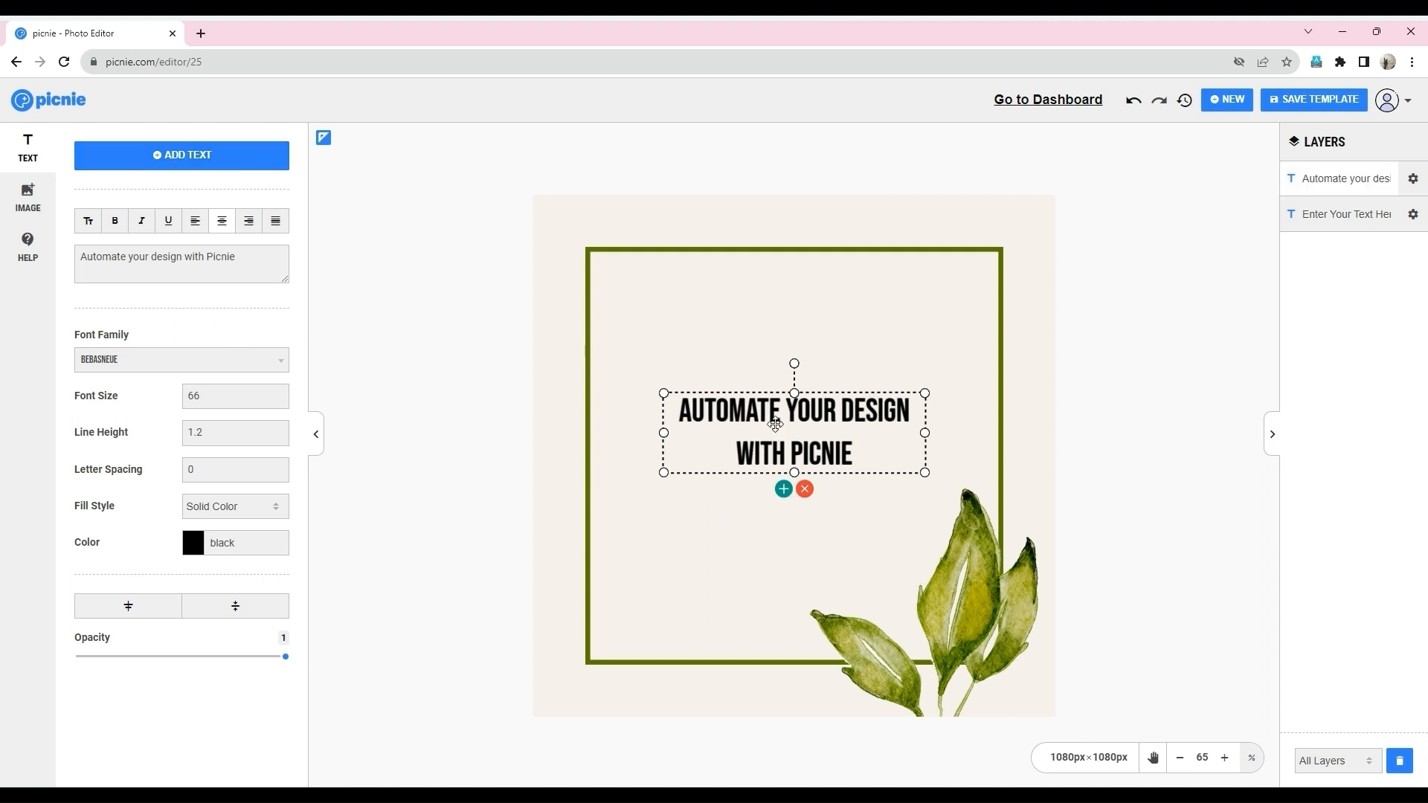
{"action": "left_click_drag", "start_coordinate": [774, 428], "coordinate": [751, 581]}
{"action": "left_click", "coordinate": [748, 581]}
{"action": "double_click", "coordinate": [745, 586]}
{"action": "key", "text": "ctrl+a"}
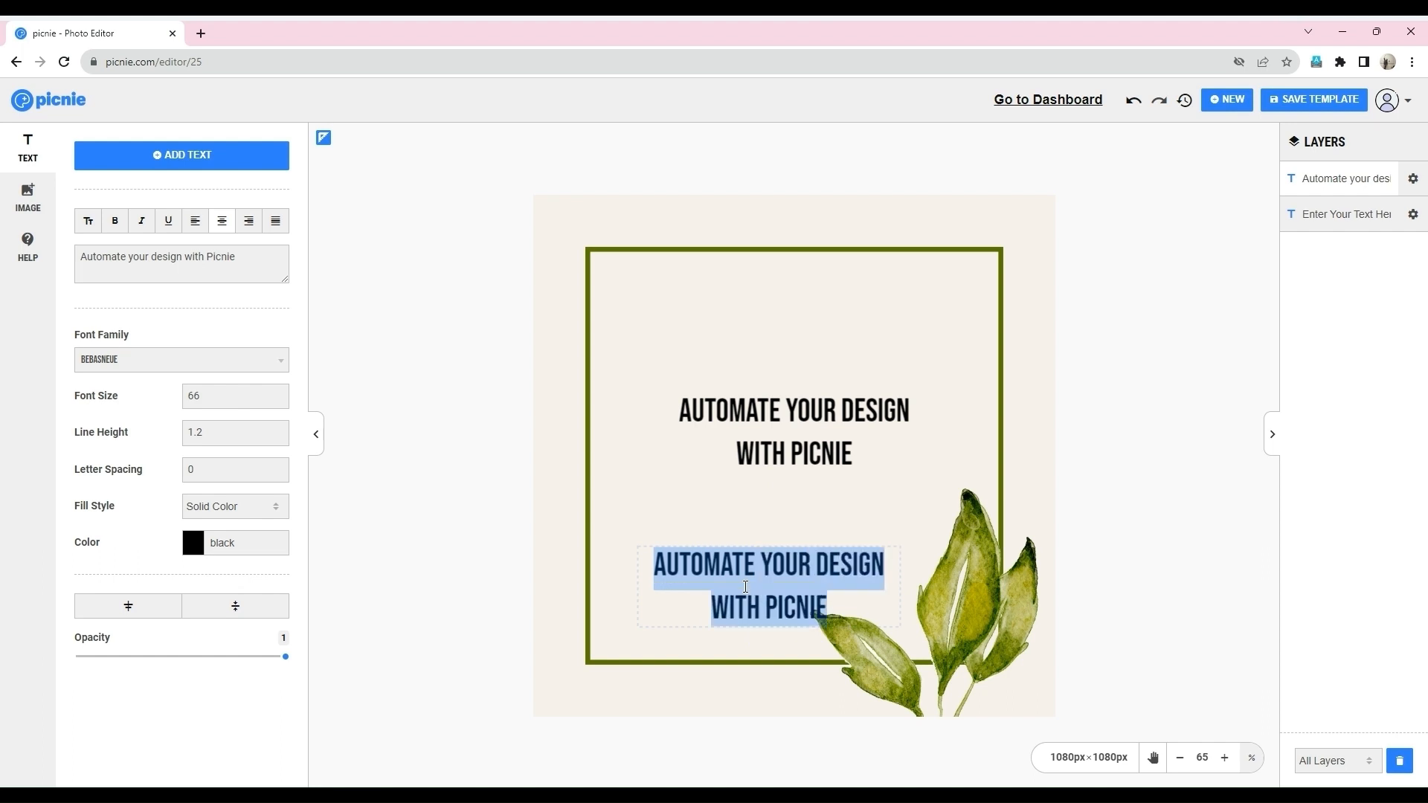
{"action": "type", "text": "Picnie"}
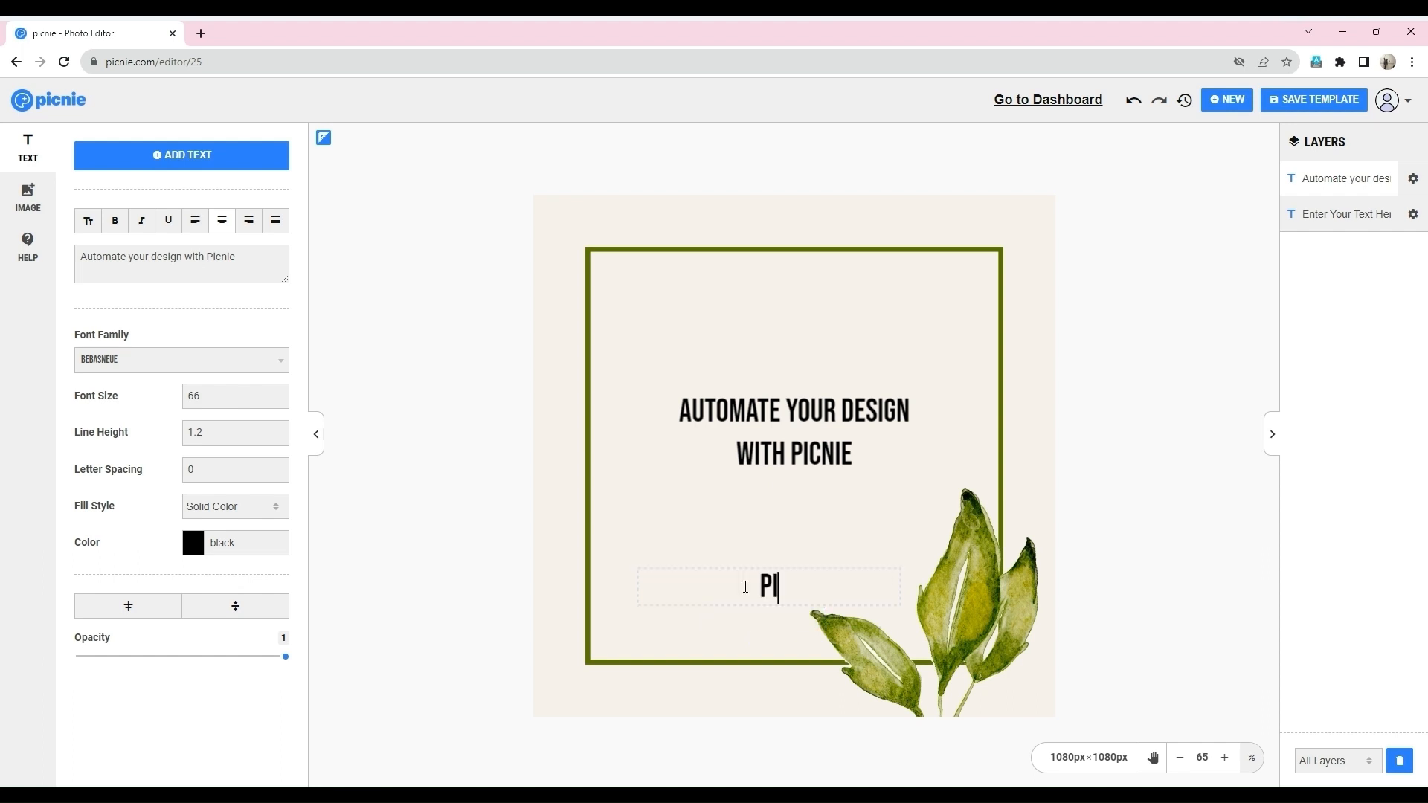
{"action": "type", "text": ".com"}
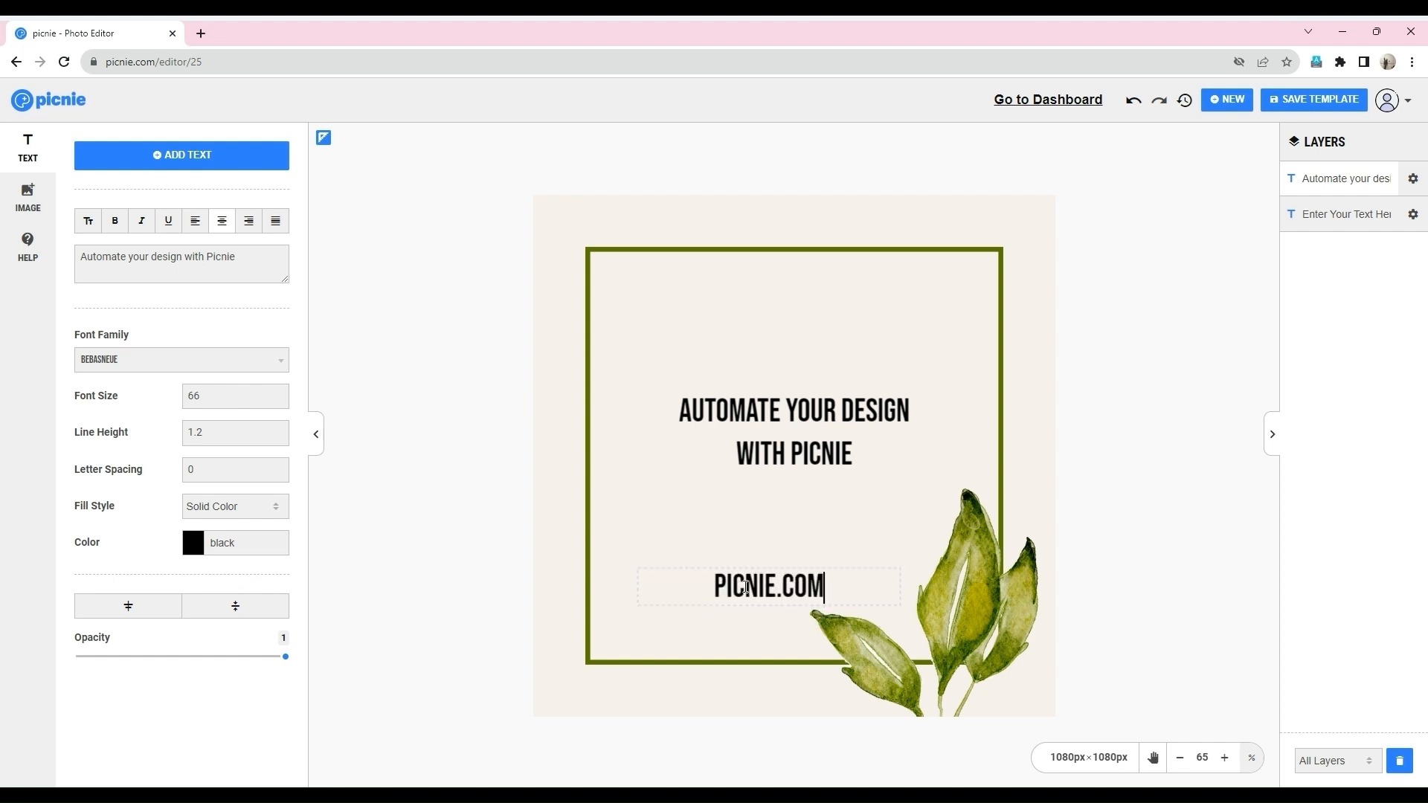
- Set the "Picnie.com" text to font size 40, narrow its box, and center it horizontally on the canvas
{"action": "left_click_drag", "start_coordinate": [217, 390], "coordinate": [160, 403]}
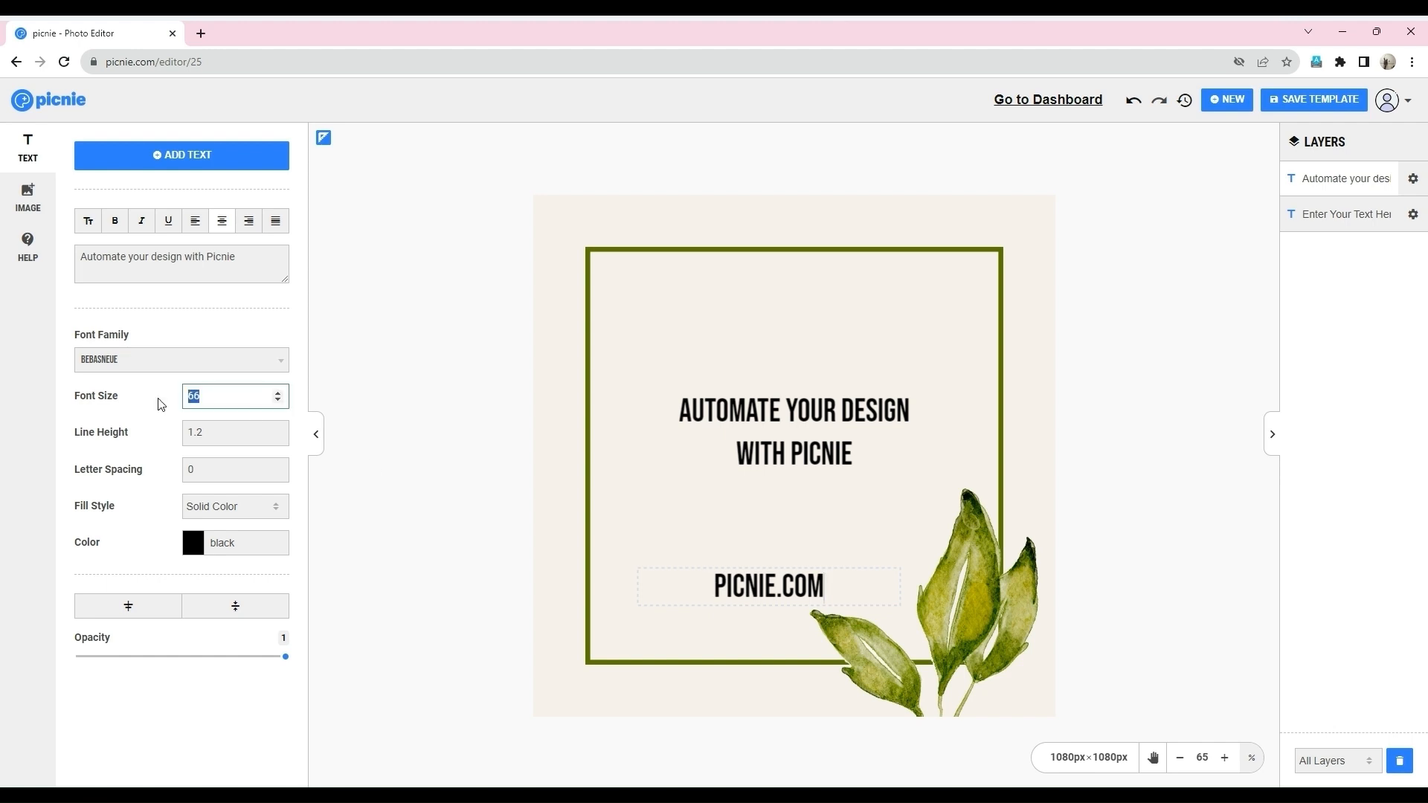
{"action": "type", "text": "40"}
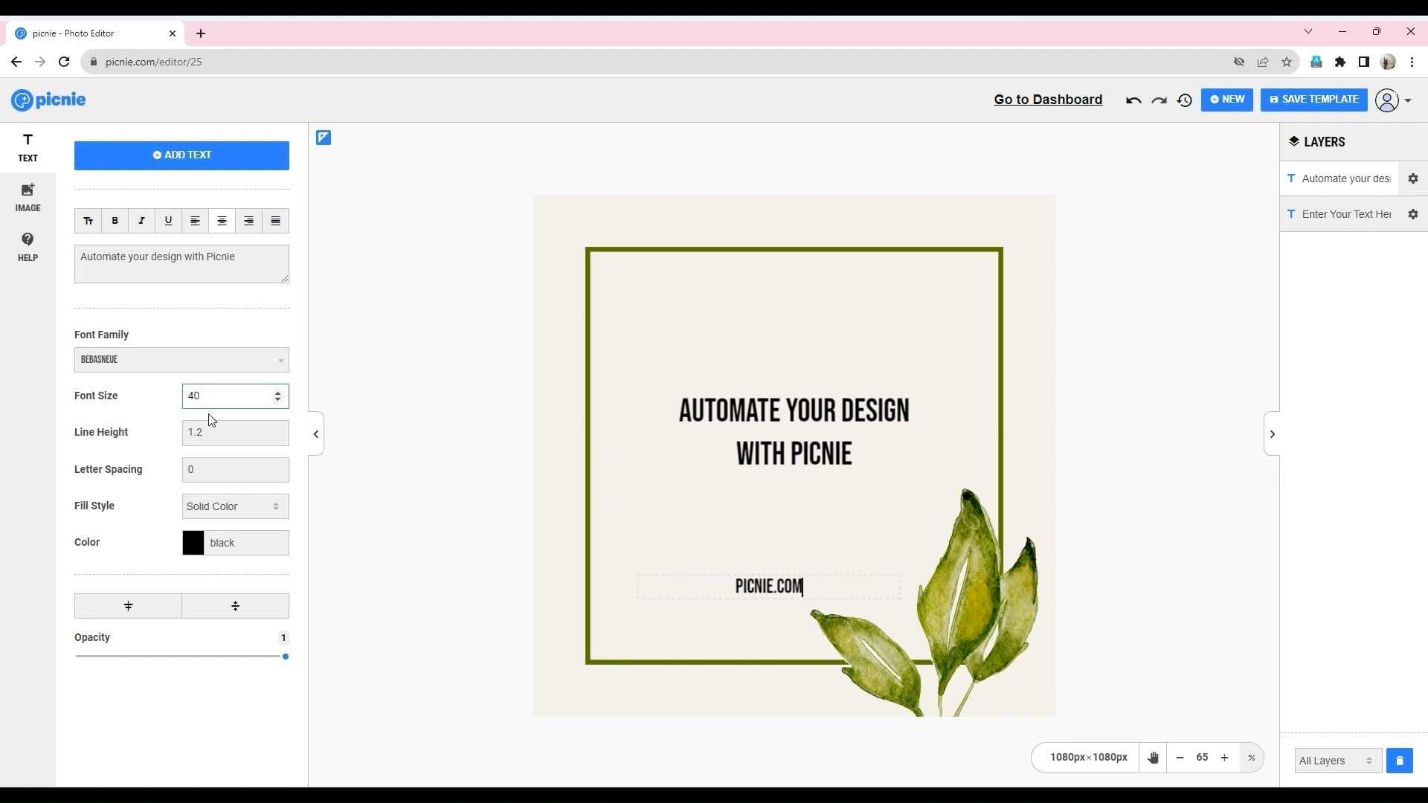
{"action": "left_click", "coordinate": [128, 605]}
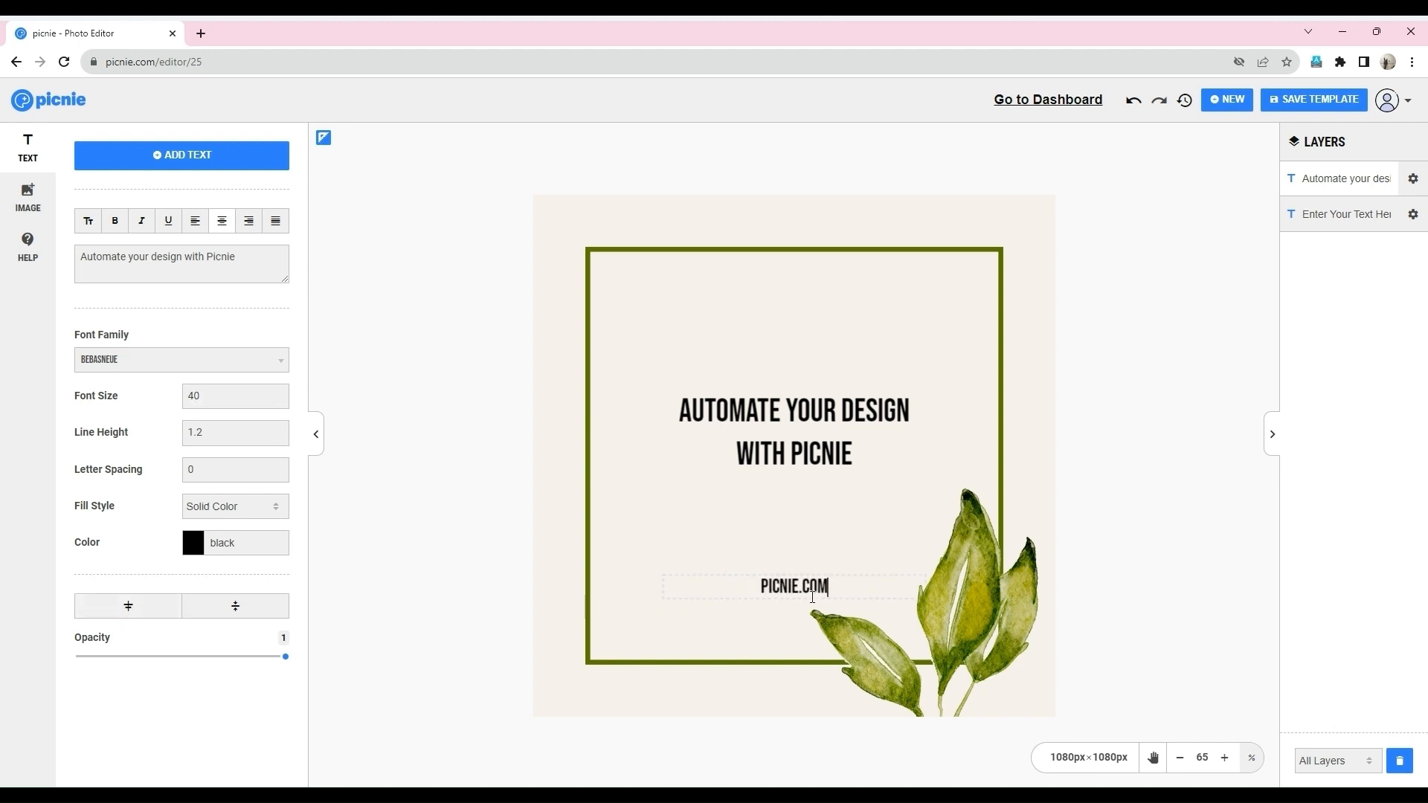
{"action": "left_click", "coordinate": [797, 619]}
{"action": "left_click", "coordinate": [785, 591]}
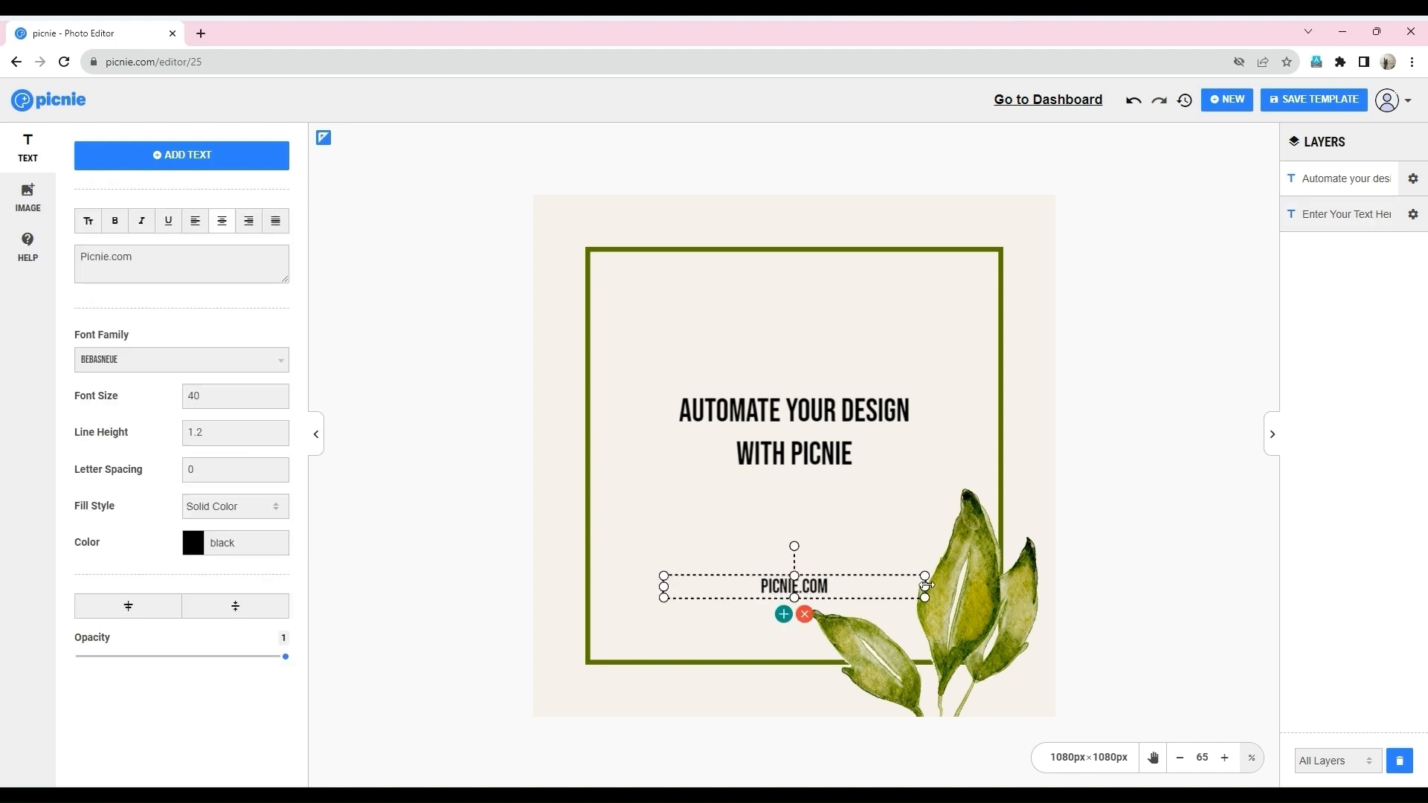
{"action": "left_click_drag", "start_coordinate": [911, 587], "coordinate": [829, 587]}
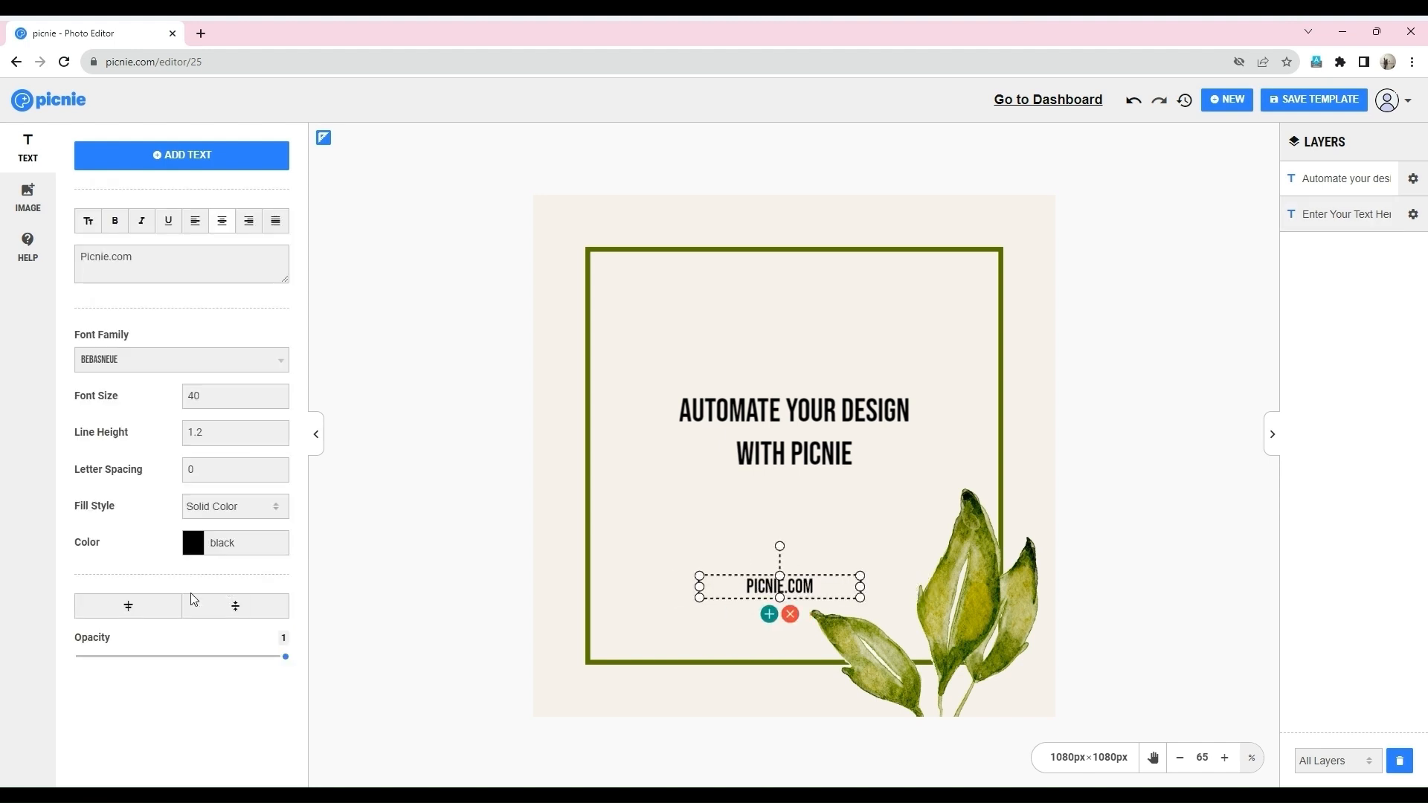
{"action": "left_click", "coordinate": [128, 606]}
- Color the "Picnie.com" text blue #2986cc and deselect it
{"action": "left_click", "coordinate": [221, 543]}
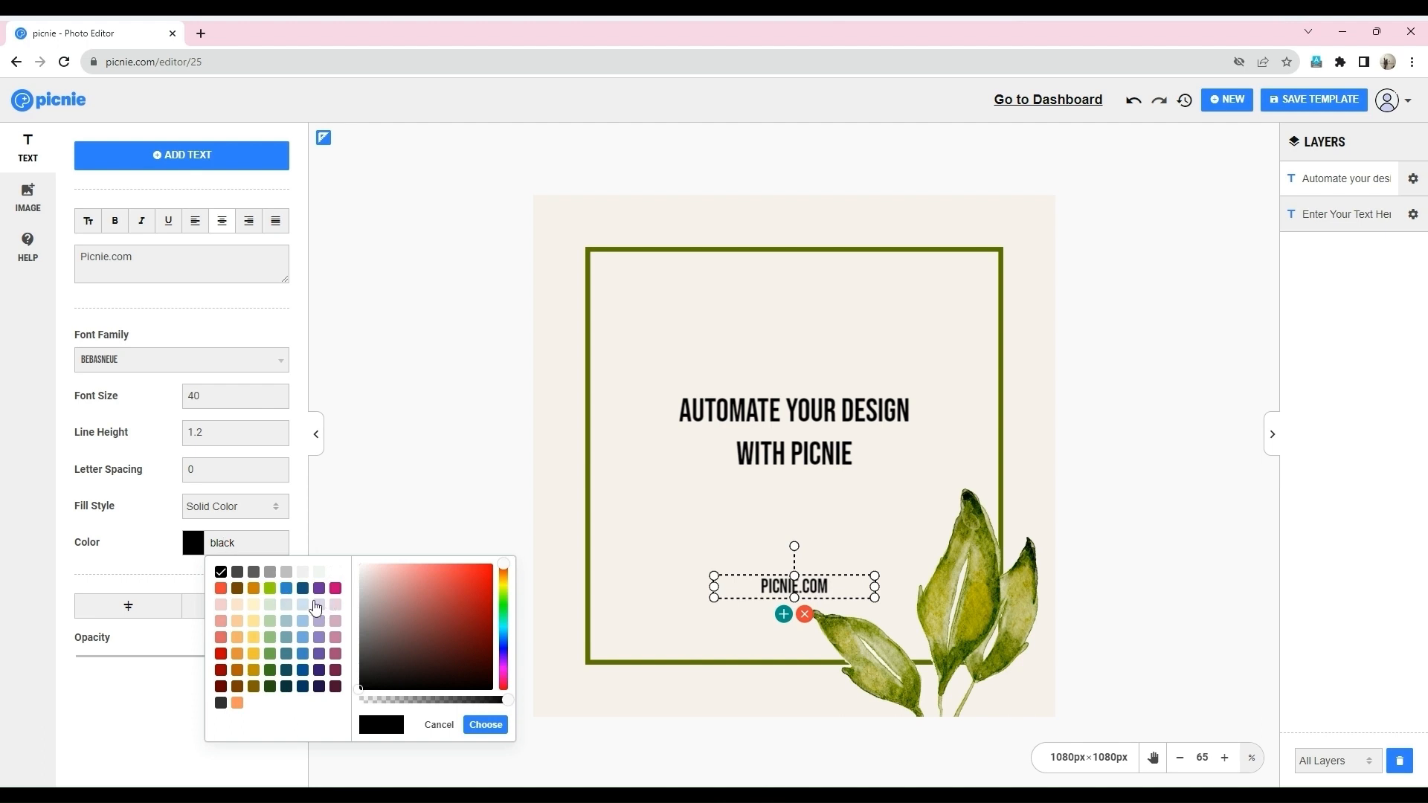
{"action": "left_click", "coordinate": [285, 590]}
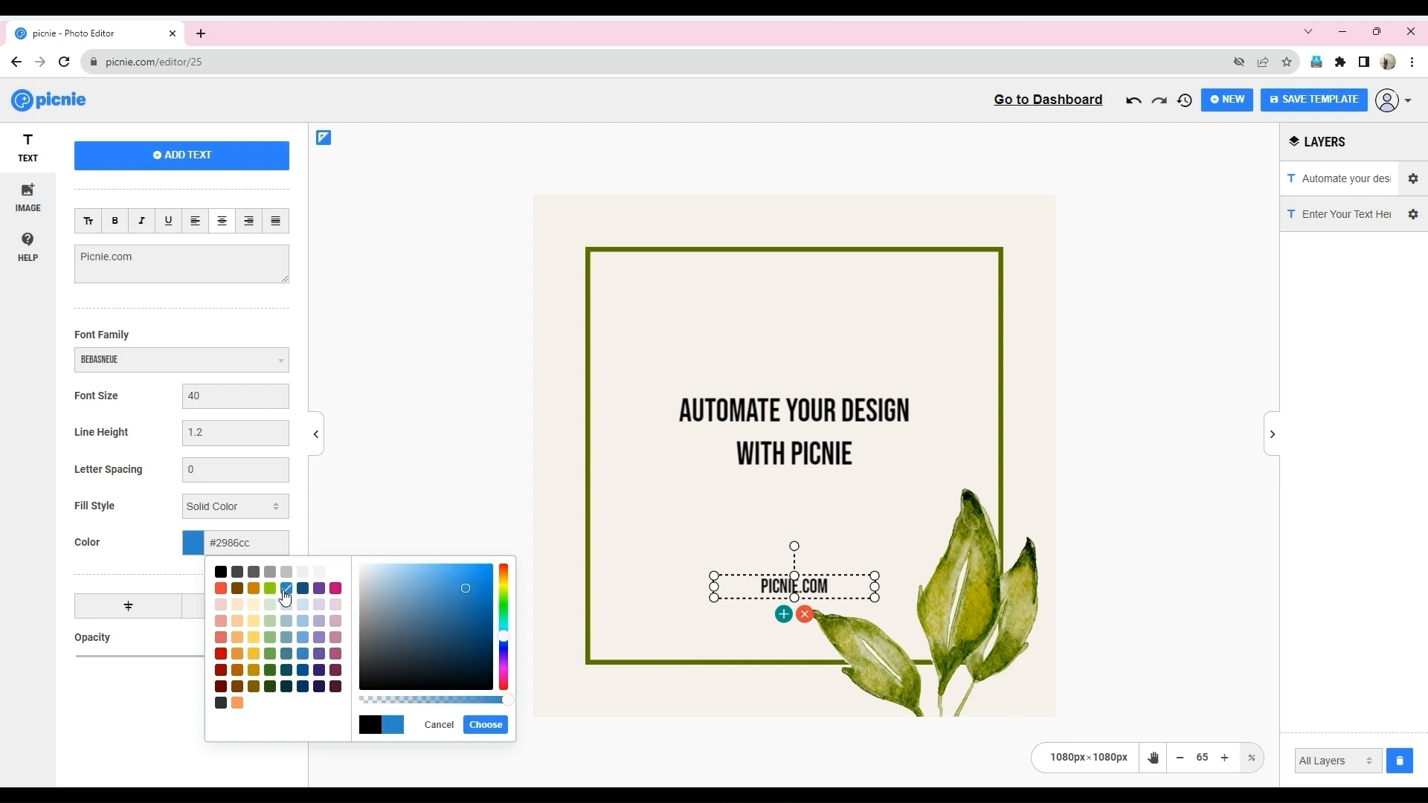
{"action": "left_click", "coordinate": [479, 725]}
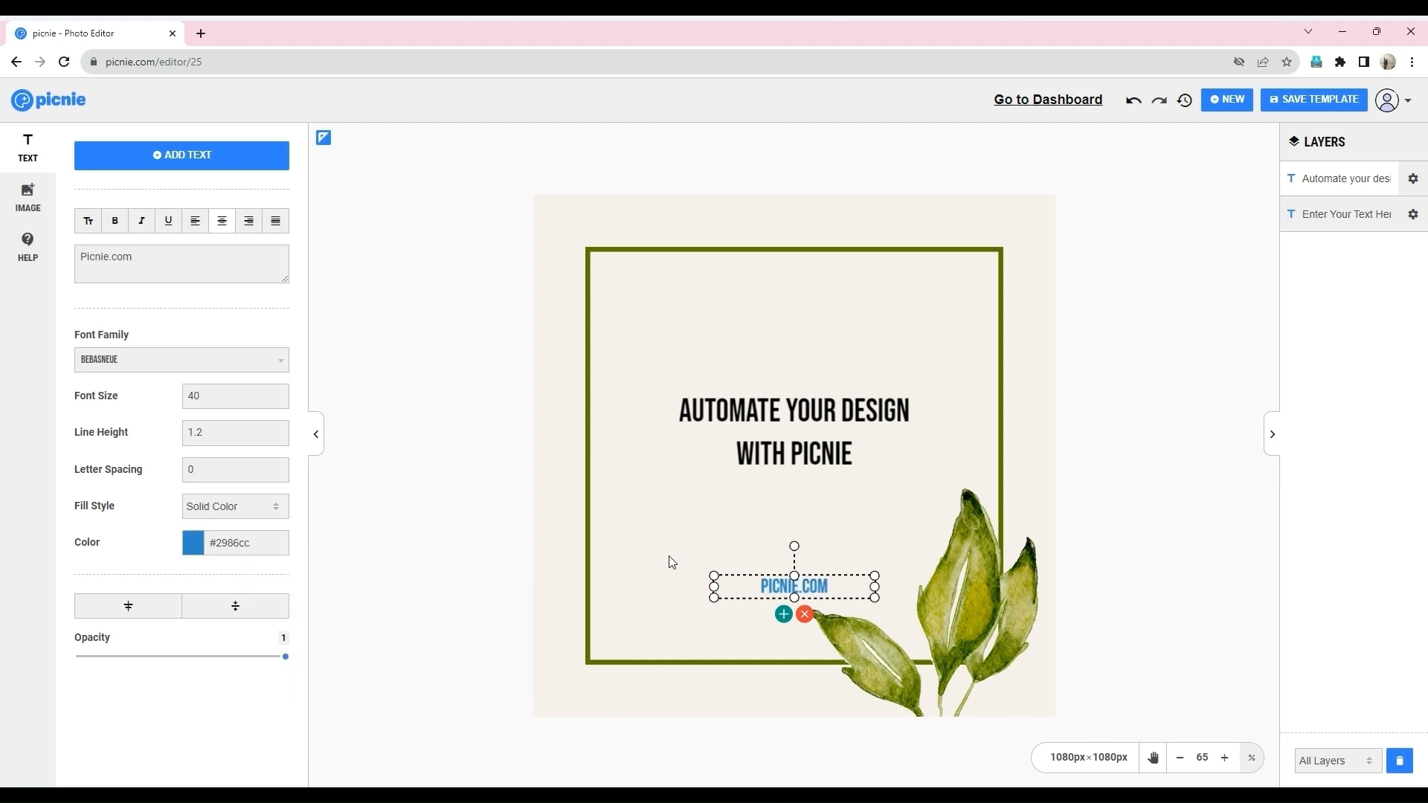
{"action": "left_click", "coordinate": [723, 557]}
{"action": "left_click", "coordinate": [786, 588]}
{"action": "left_click", "coordinate": [664, 519]}
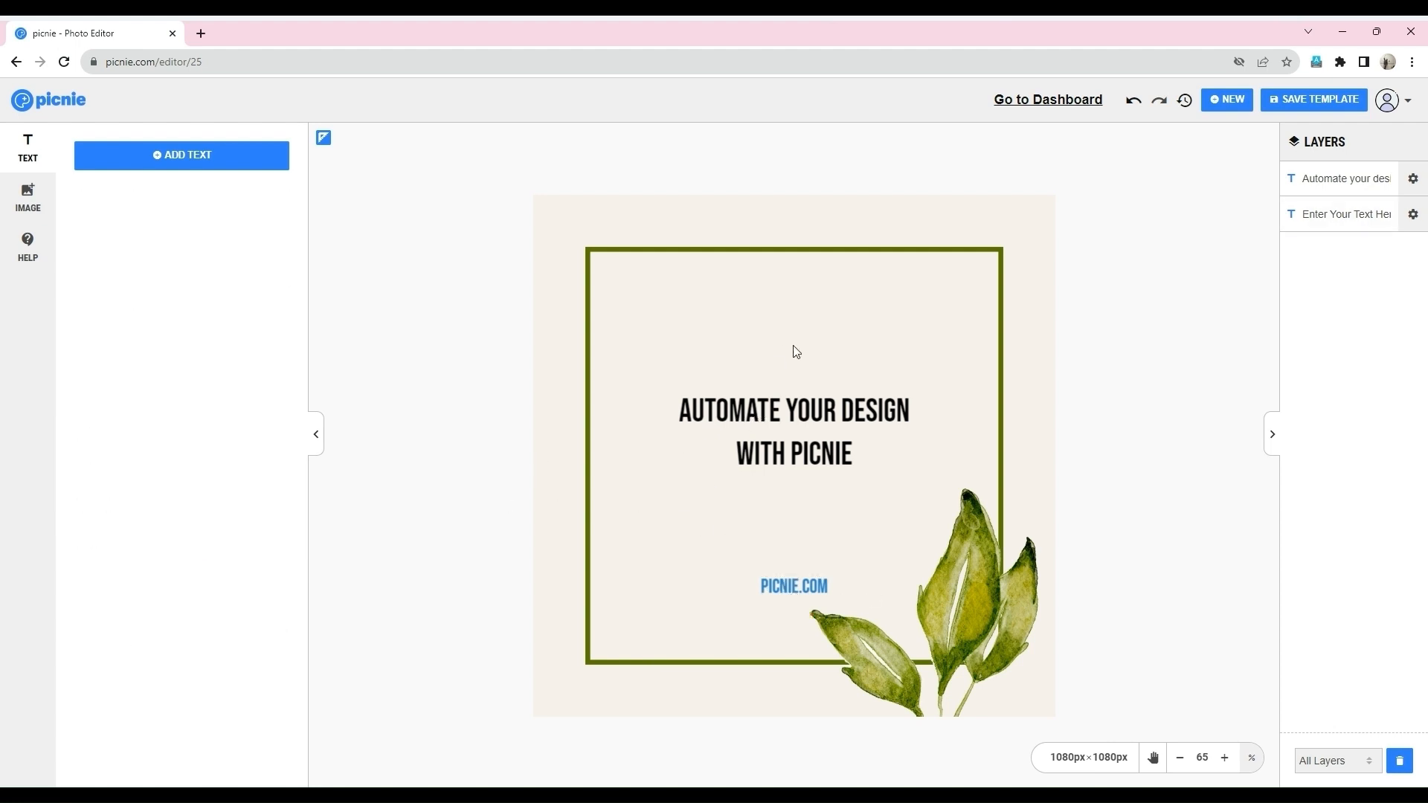
- Add the picnie_logo.png image from the computer's news_files folder to the canvas
{"action": "left_click", "coordinate": [27, 198]}
{"action": "left_click", "coordinate": [155, 194]}
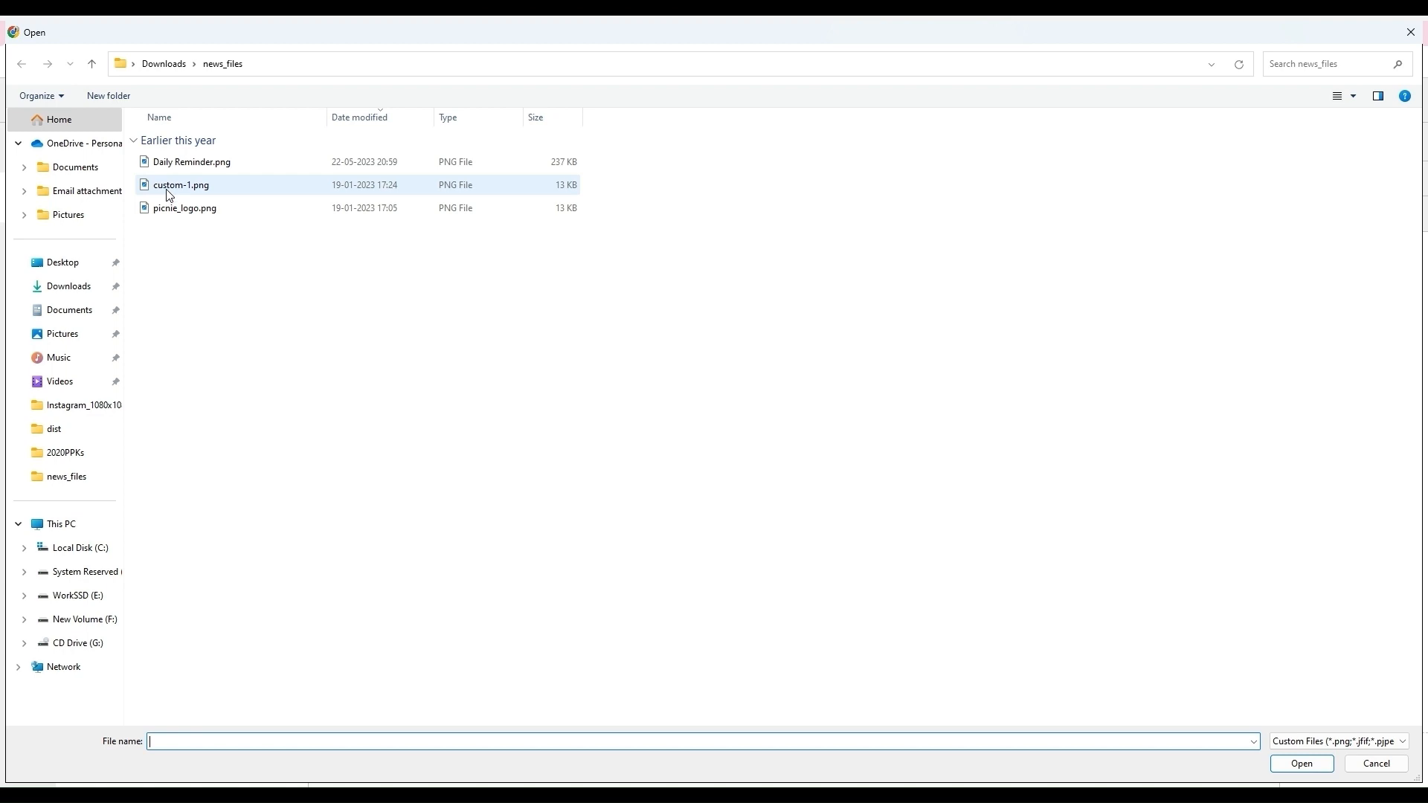
{"action": "left_click", "coordinate": [170, 215]}
{"action": "double_click", "coordinate": [169, 215]}
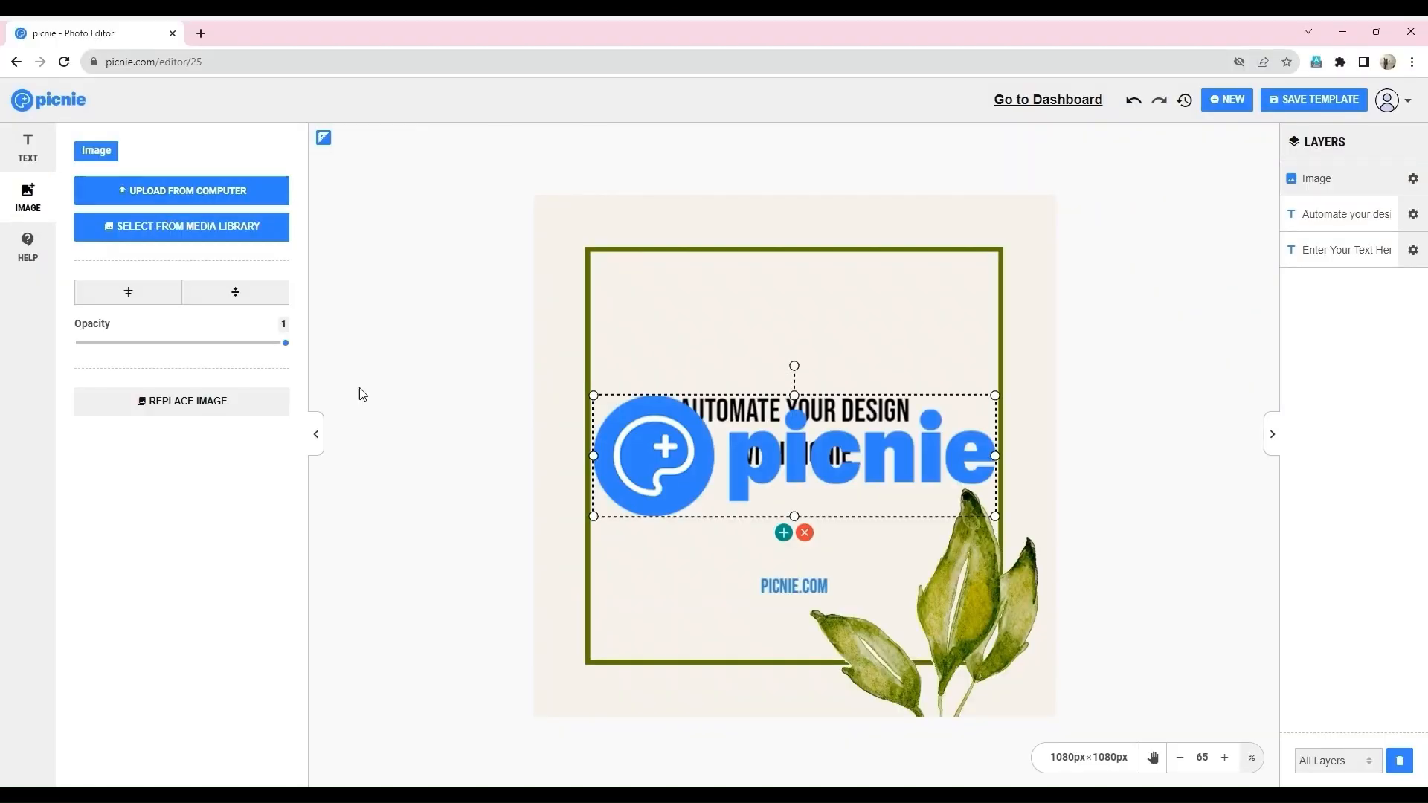
- Shrink the Picnie logo to about a third of its size and place it inside the frame's top edge, centered horizontally
{"action": "left_click_drag", "start_coordinate": [996, 518], "coordinate": [810, 301]}
{"action": "left_click", "coordinate": [133, 294]}
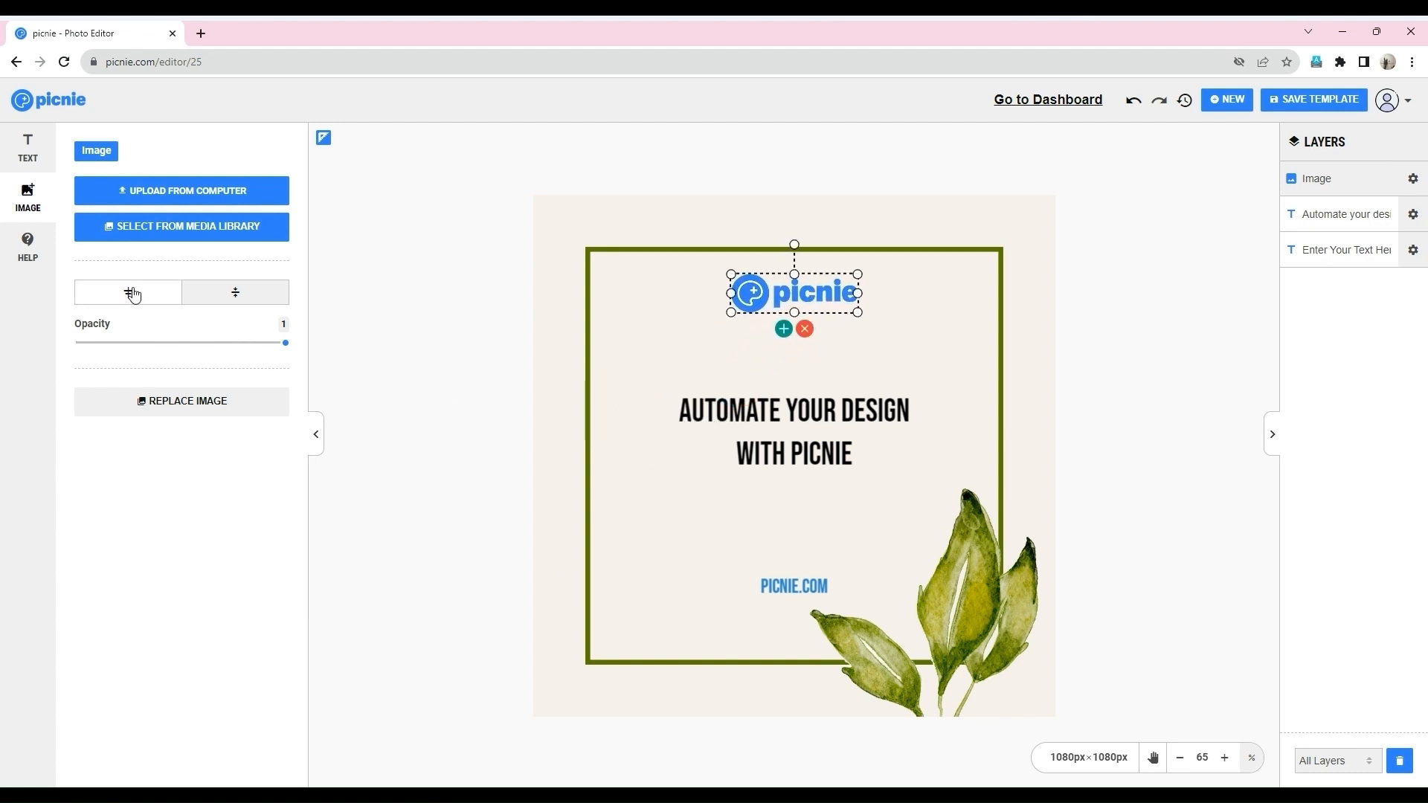
{"action": "left_click", "coordinate": [788, 378]}
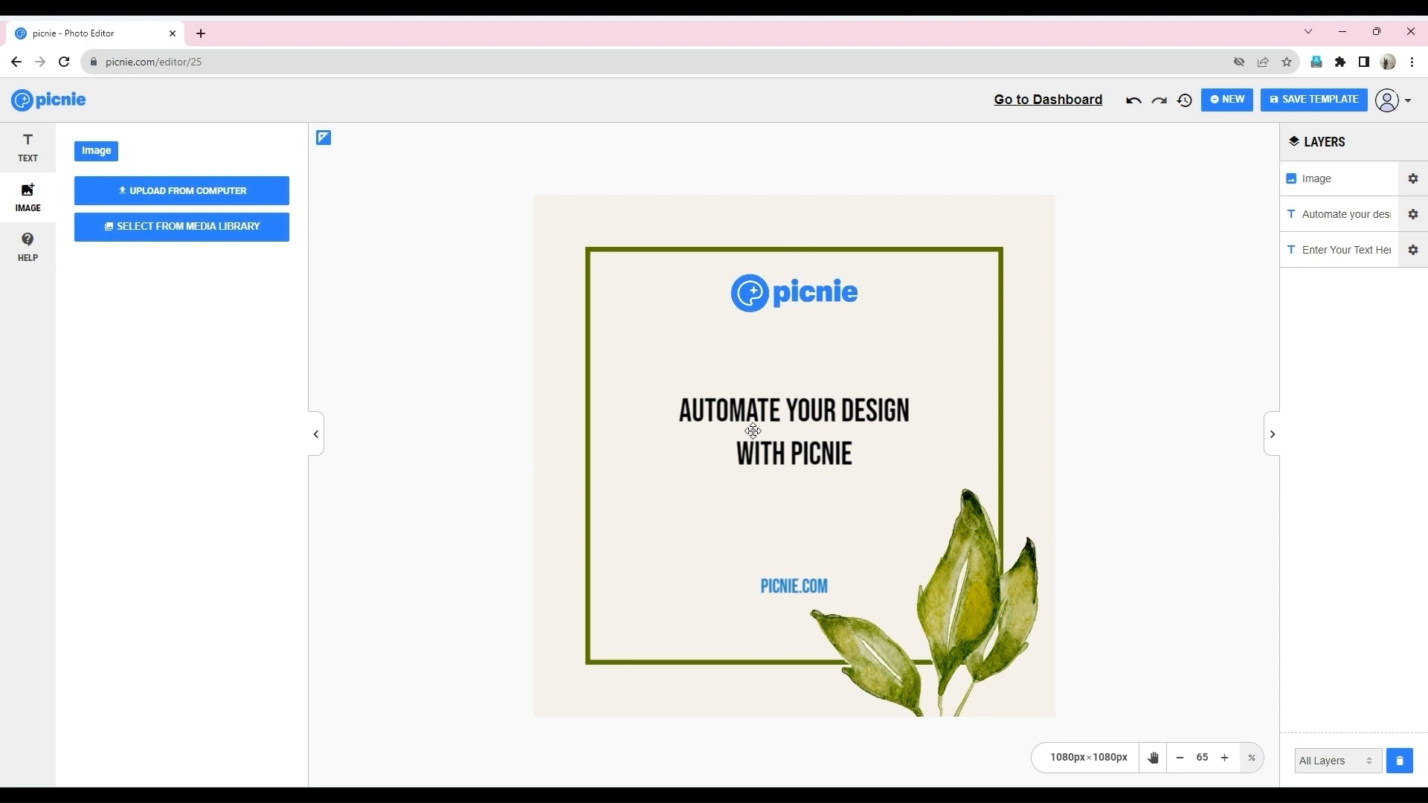
- Save the template with the file name "Automate design with Picnie"
{"action": "left_click", "coordinate": [1292, 101]}
{"action": "left_click", "coordinate": [557, 283]}
{"action": "double_click", "coordinate": [557, 284]}
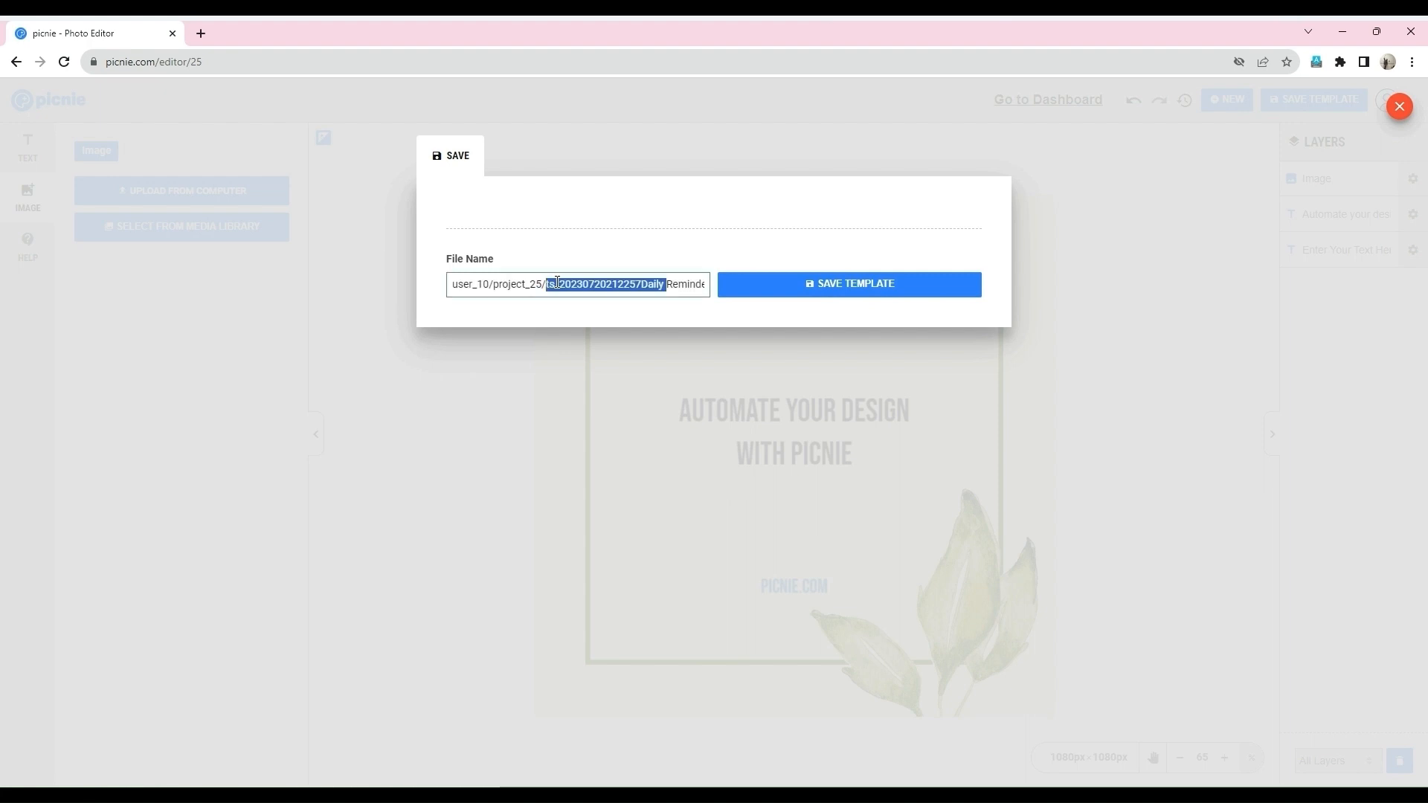
{"action": "triple_click", "coordinate": [557, 283]}
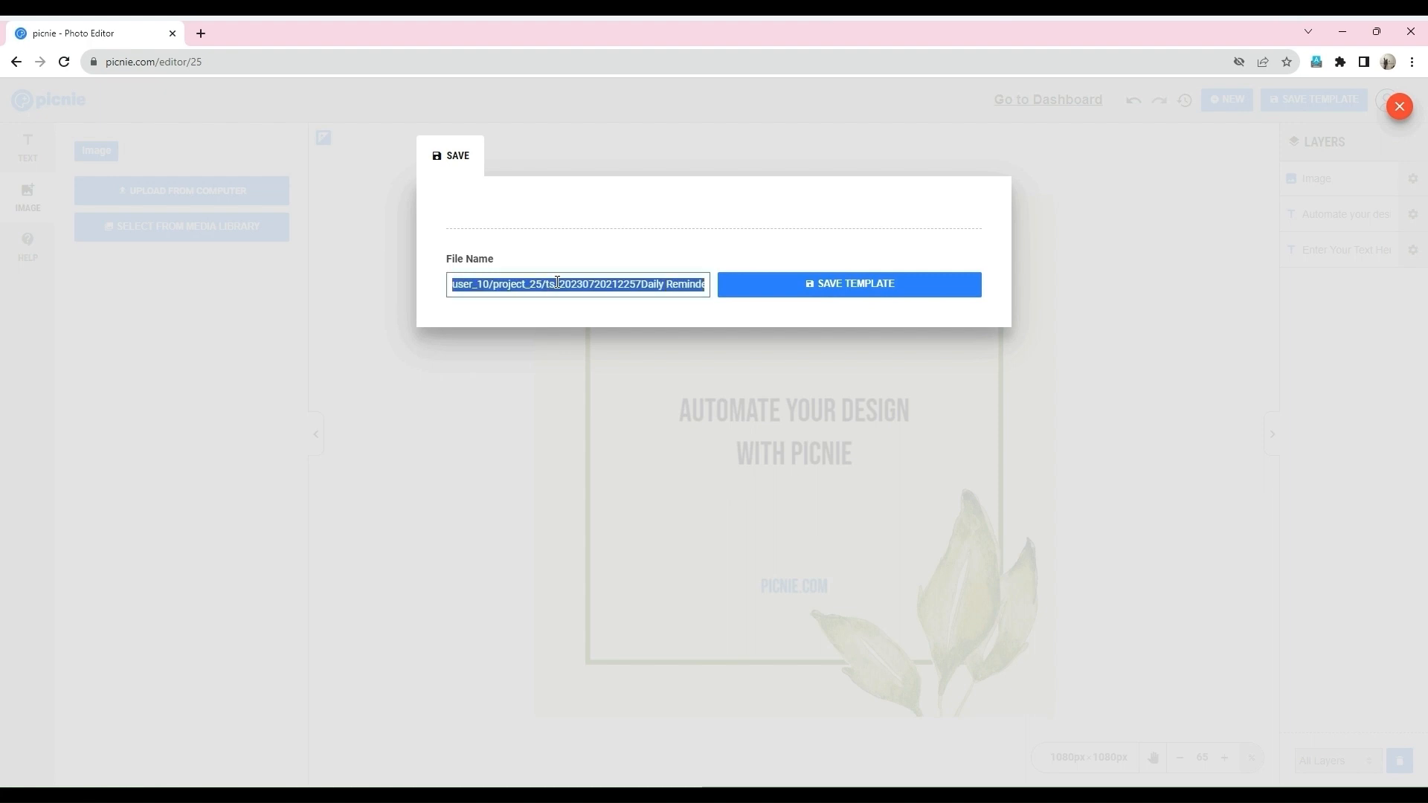
{"action": "type", "text": "Automate design with Picnie"}
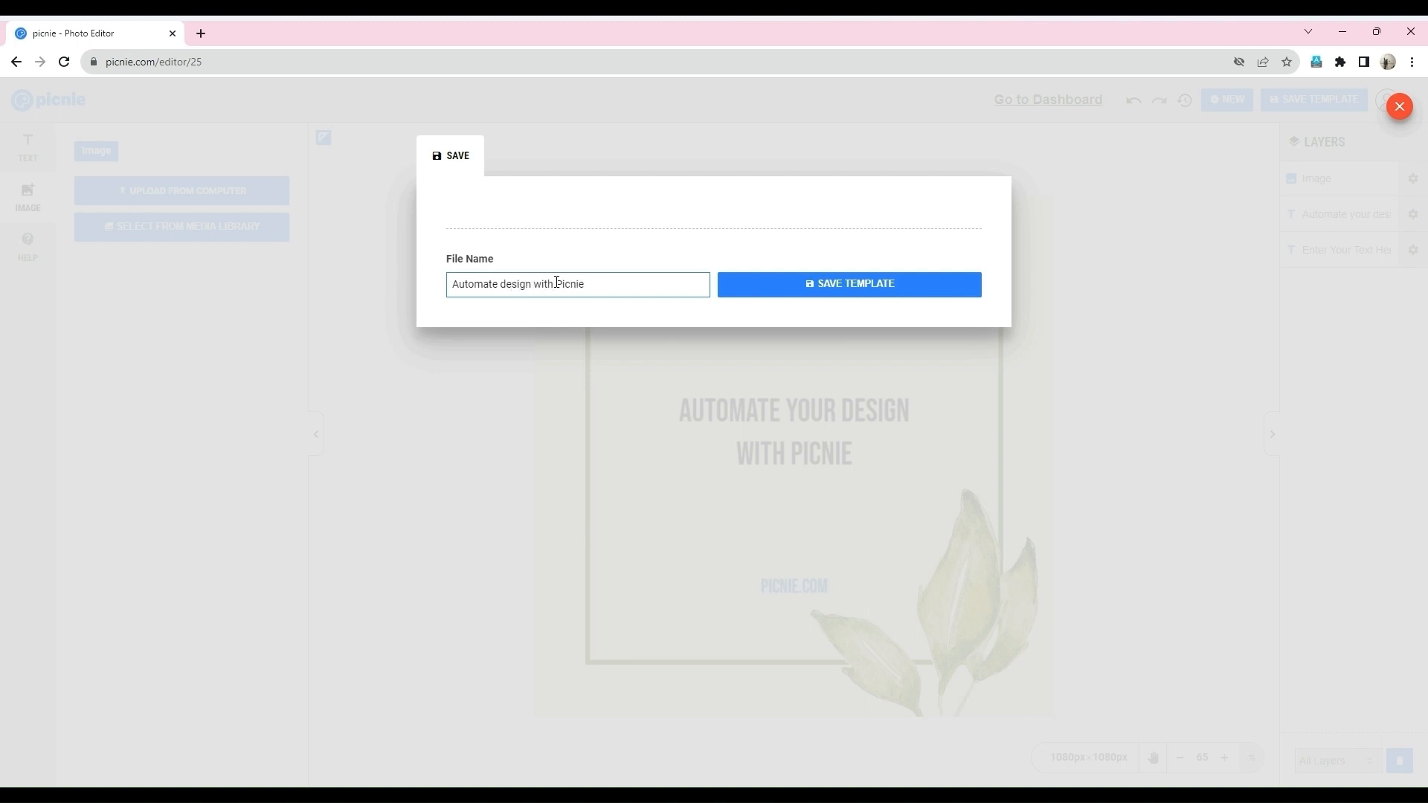
{"action": "left_click", "coordinate": [889, 295]}
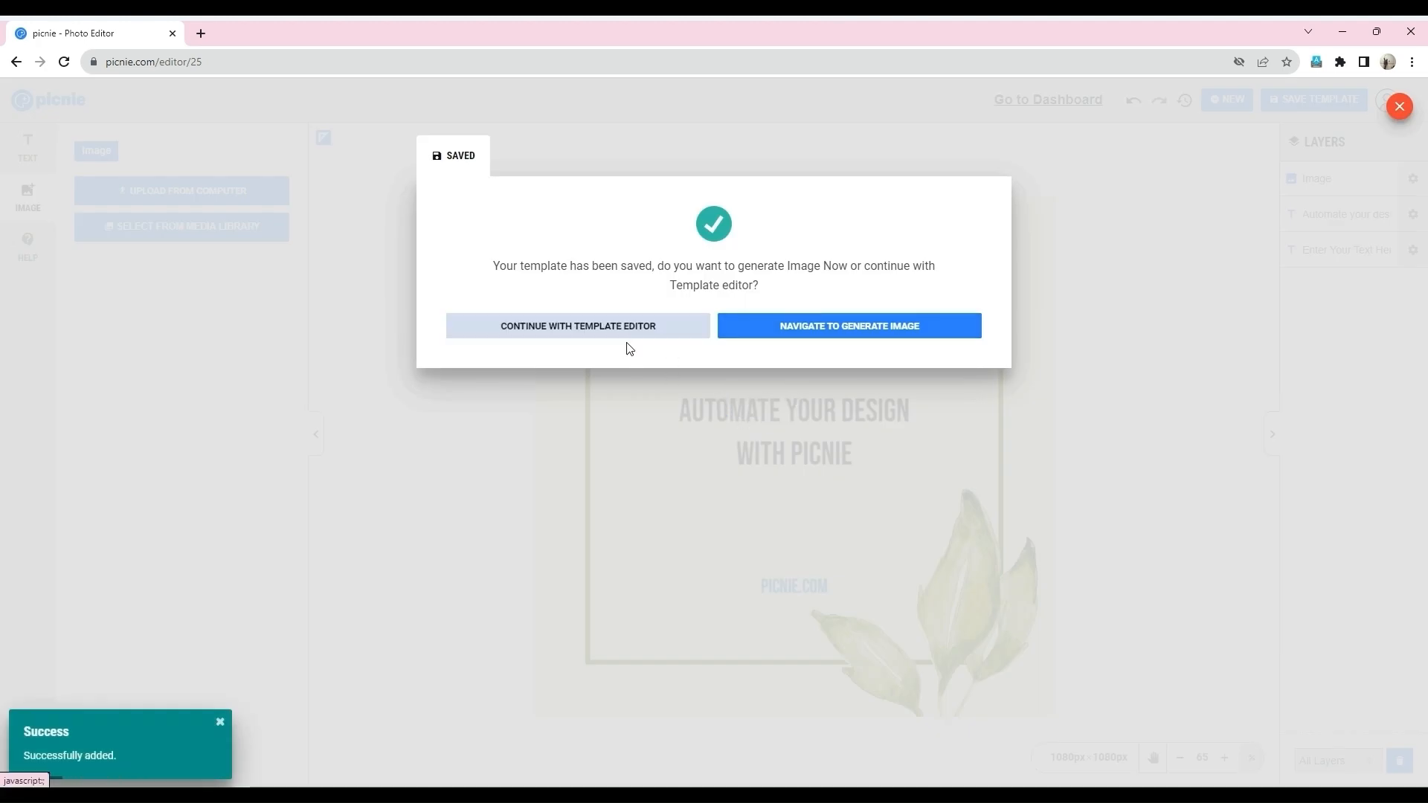
{"action": "left_click", "coordinate": [787, 327]}
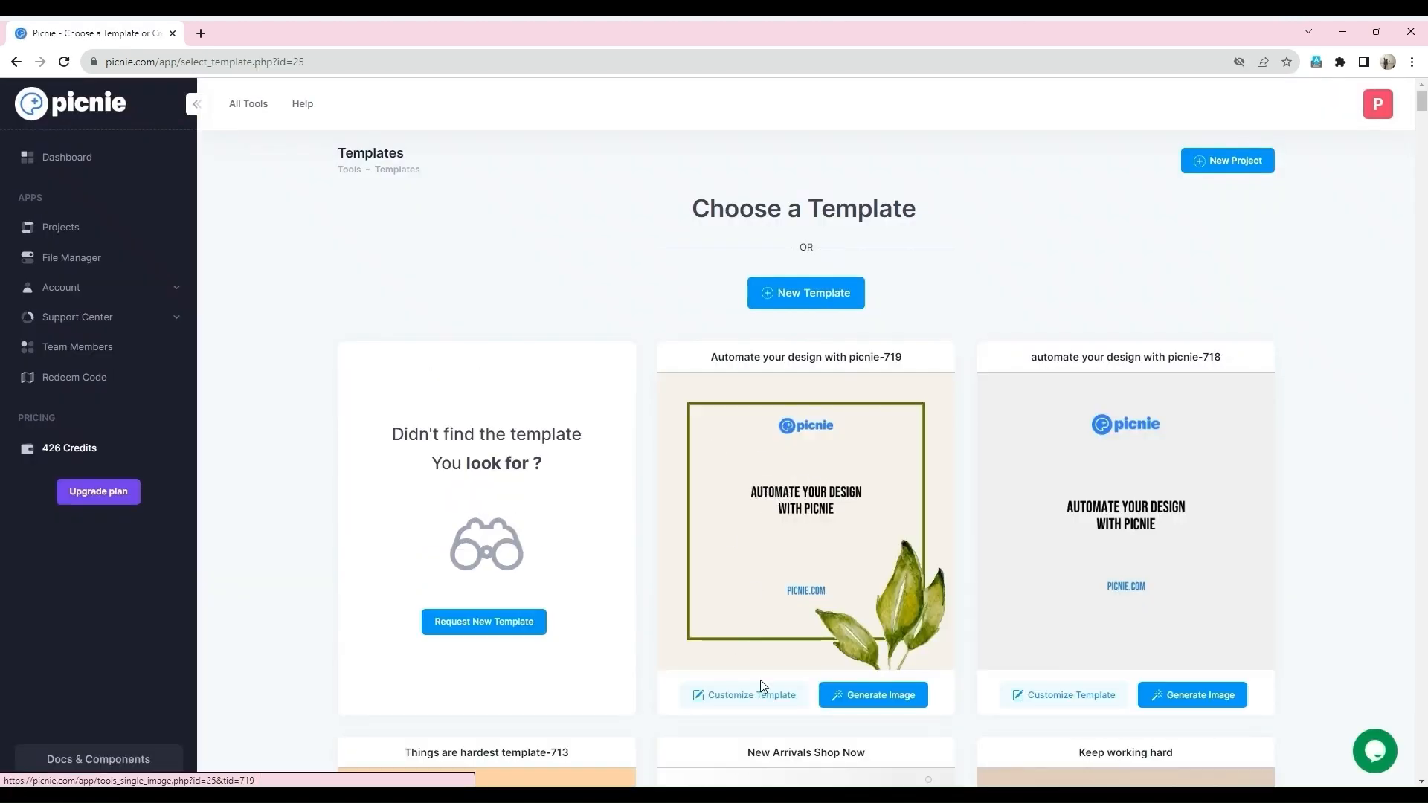
{"action": "left_click", "coordinate": [878, 697]}
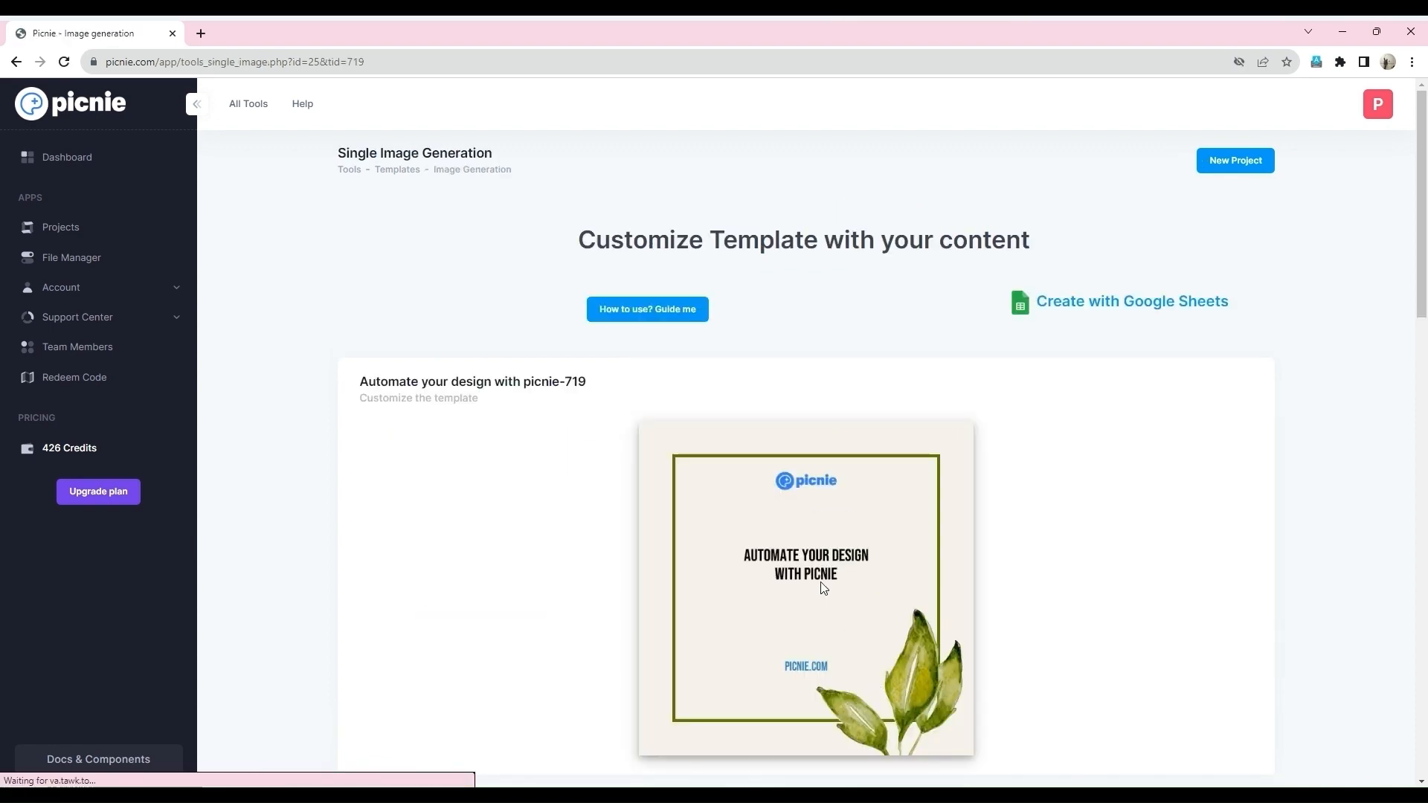
{"action": "scroll", "coordinate": [816, 573], "scroll_direction": "down", "scroll_amount": 5}
{"action": "scroll", "coordinate": [815, 521], "scroll_direction": "down", "scroll_amount": 5}
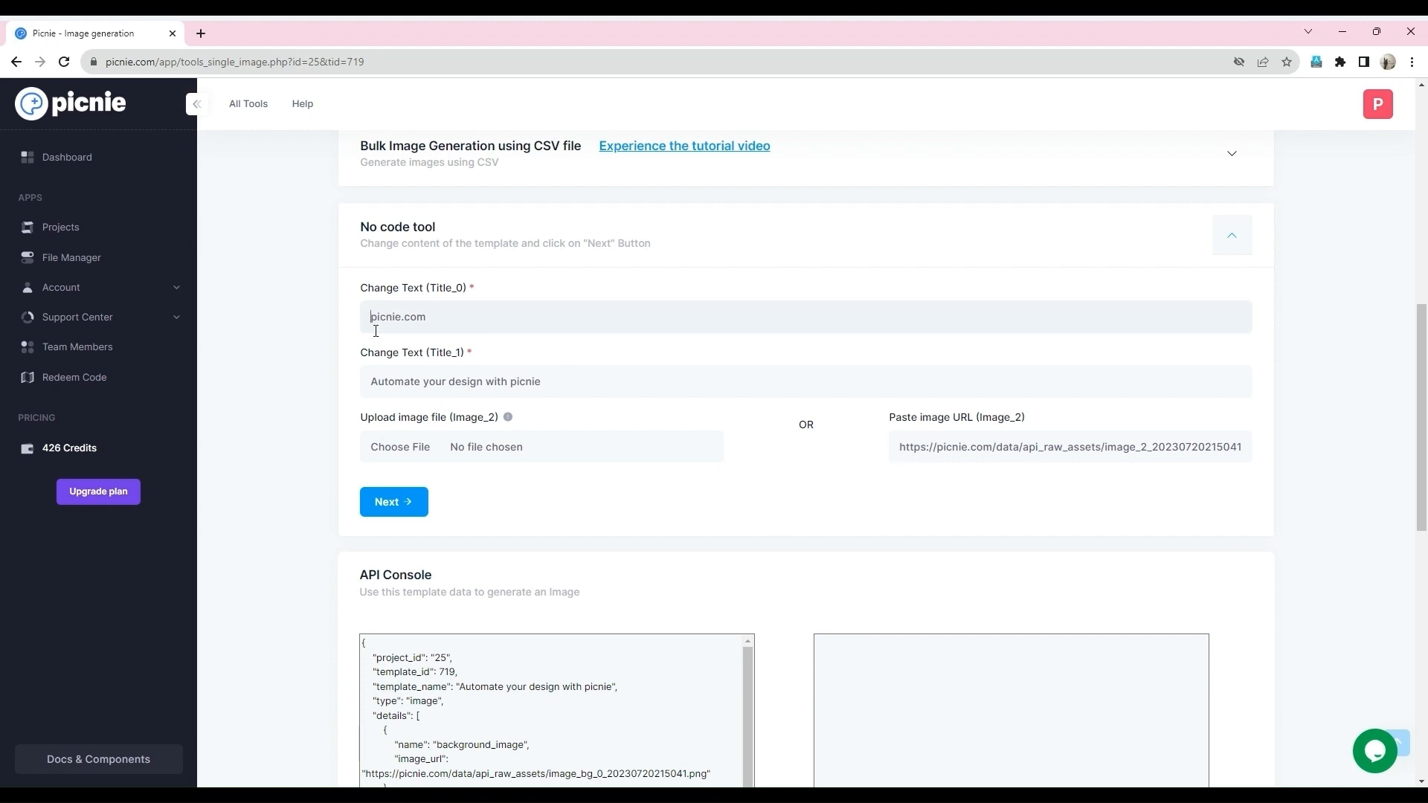
{"action": "type", "text": "www."}
- Review the template data in the API Console and apply the changed Title_0 text to it
{"action": "scroll", "coordinate": [823, 504], "scroll_direction": "down", "scroll_amount": 4}
{"action": "left_click_drag", "start_coordinate": [488, 479], "coordinate": [607, 478]}
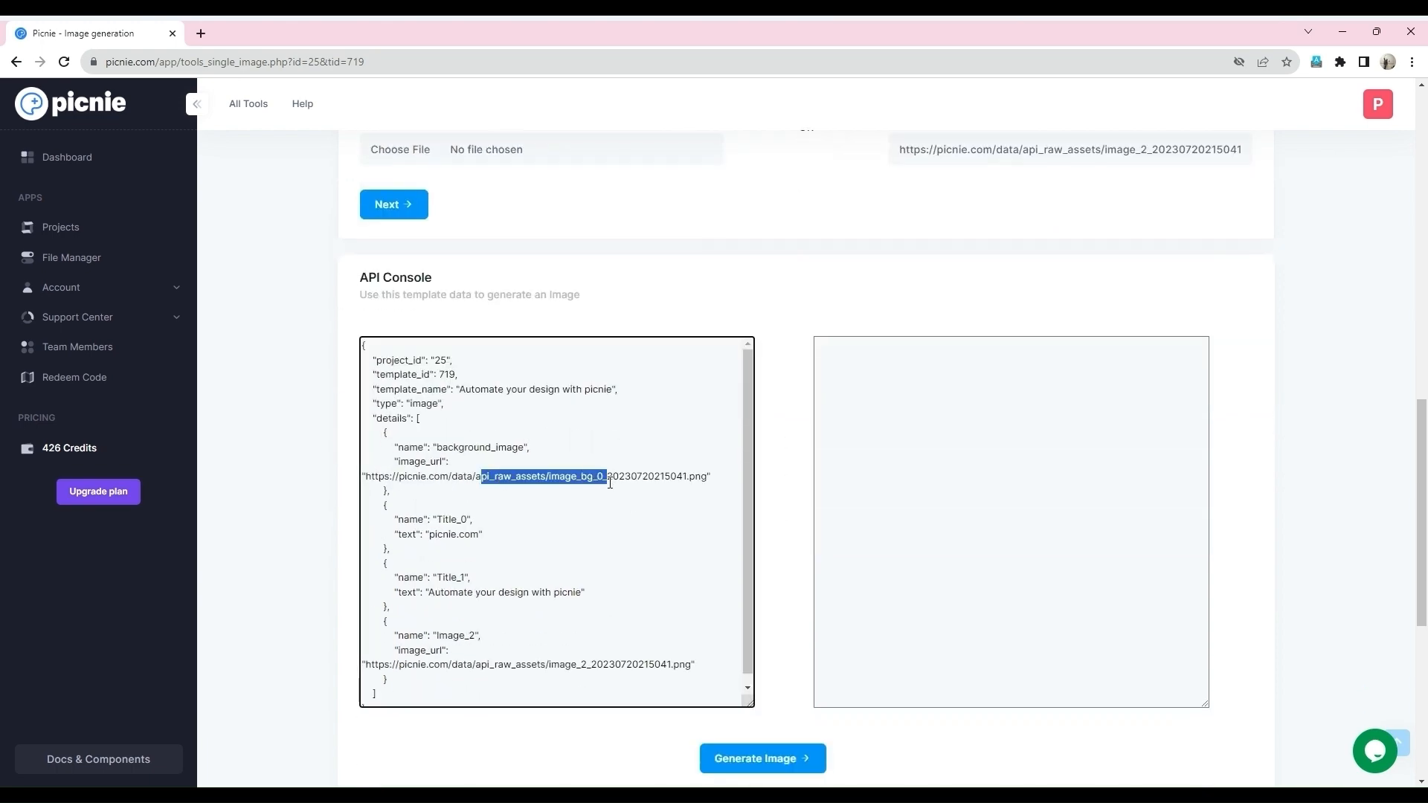
{"action": "scroll", "coordinate": [787, 554], "scroll_direction": "down", "scroll_amount": 4}
{"action": "scroll", "coordinate": [760, 524], "scroll_direction": "up", "scroll_amount": 6}
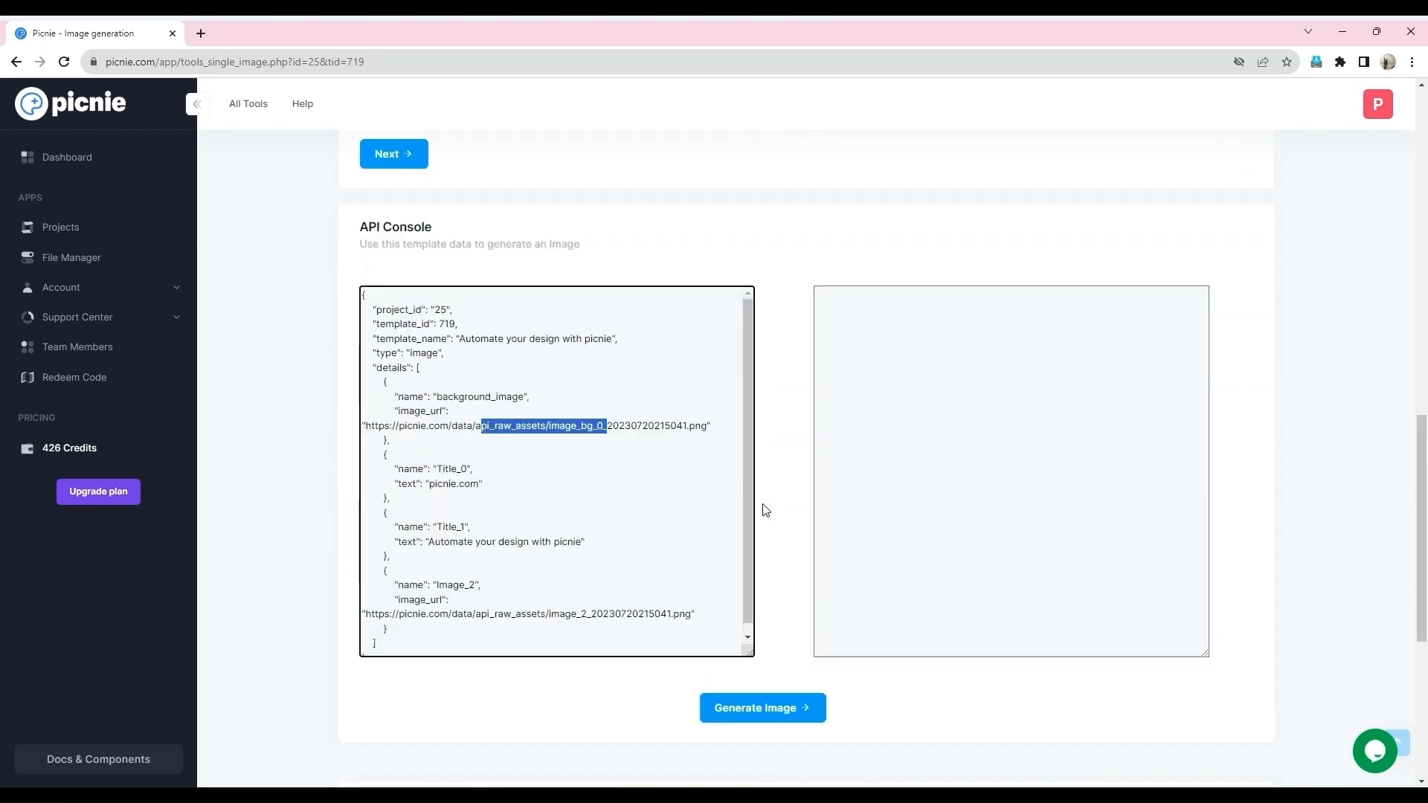
{"action": "left_click", "coordinate": [402, 360]}
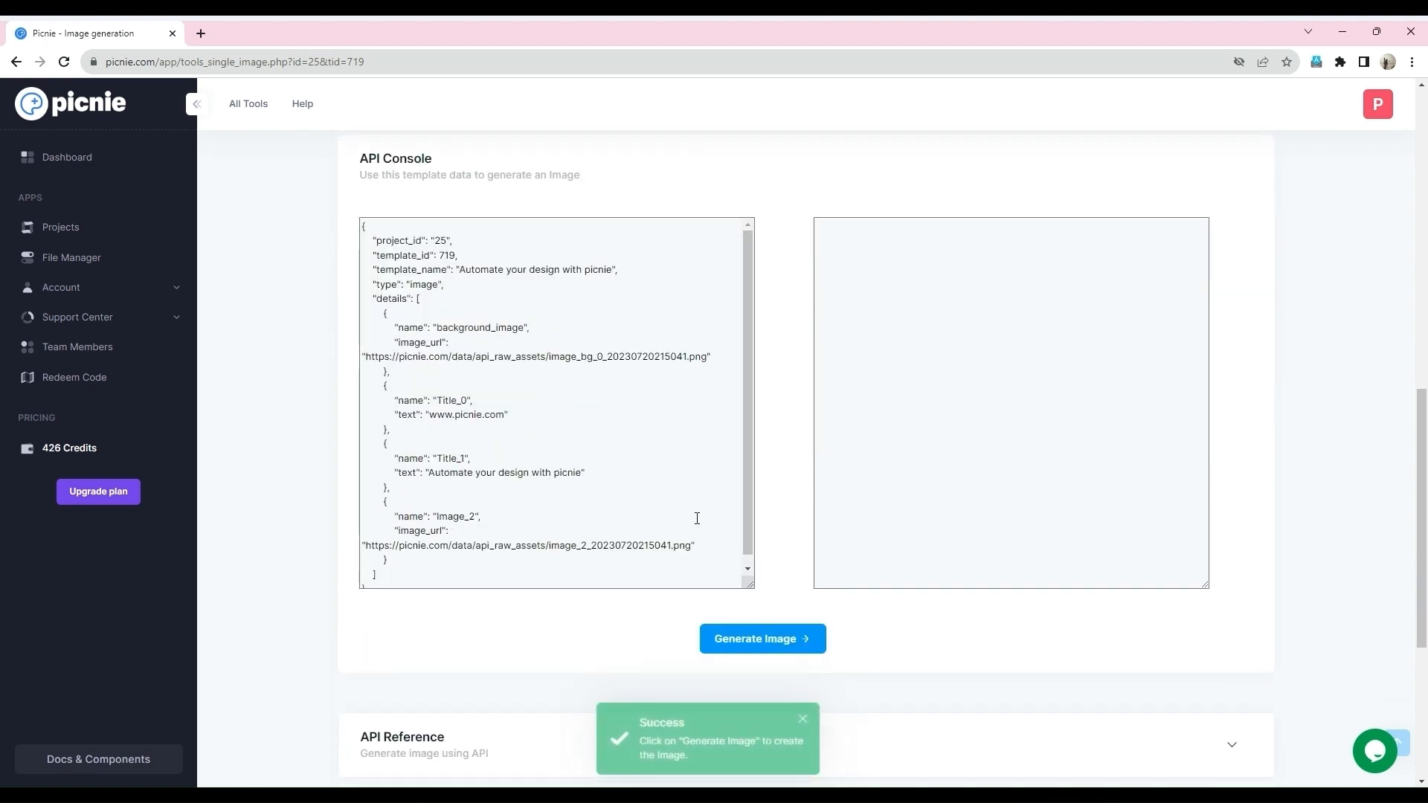
- Generate the image from the edited template data and review the result and API response
{"action": "left_click", "coordinate": [756, 641]}
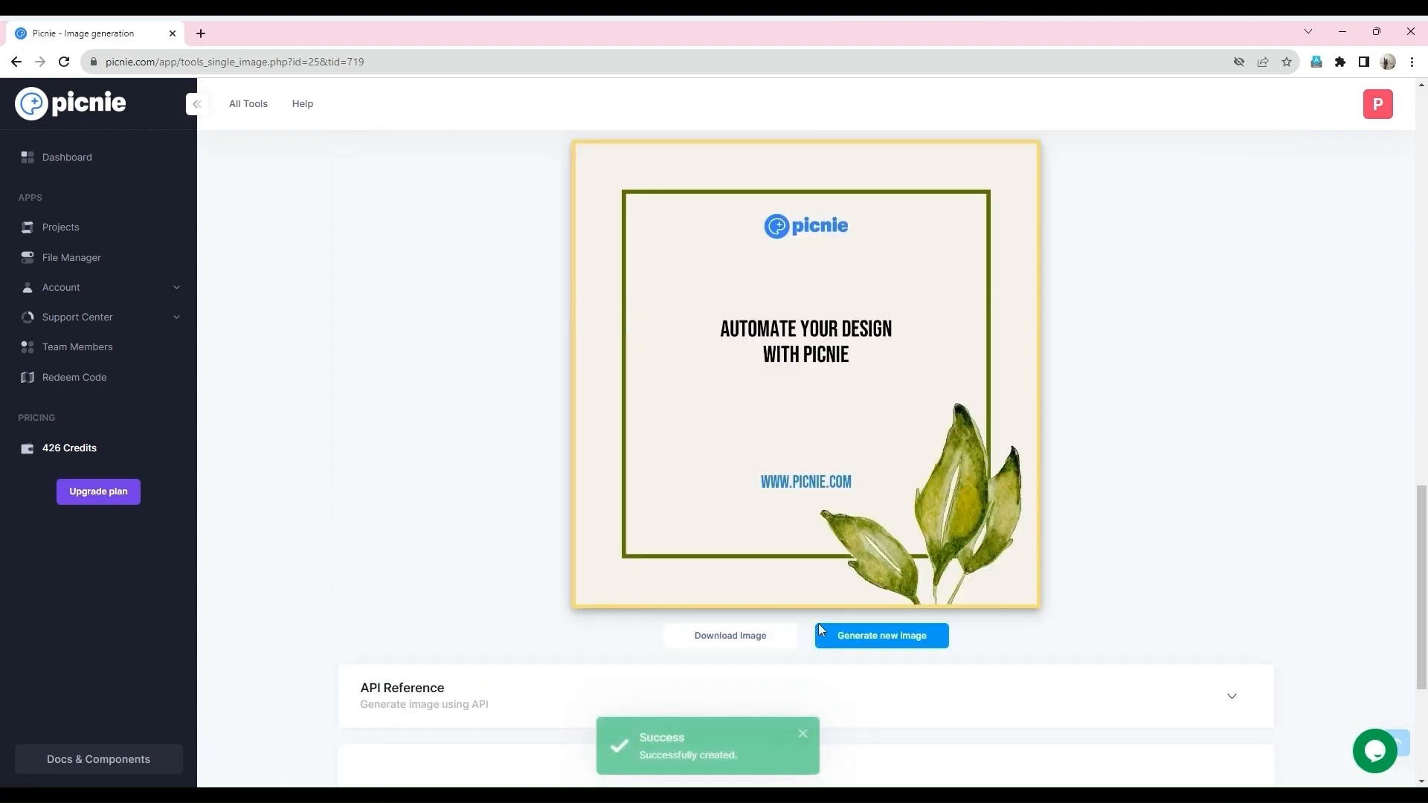
{"action": "scroll", "coordinate": [1033, 539], "scroll_direction": "up", "scroll_amount": 15}
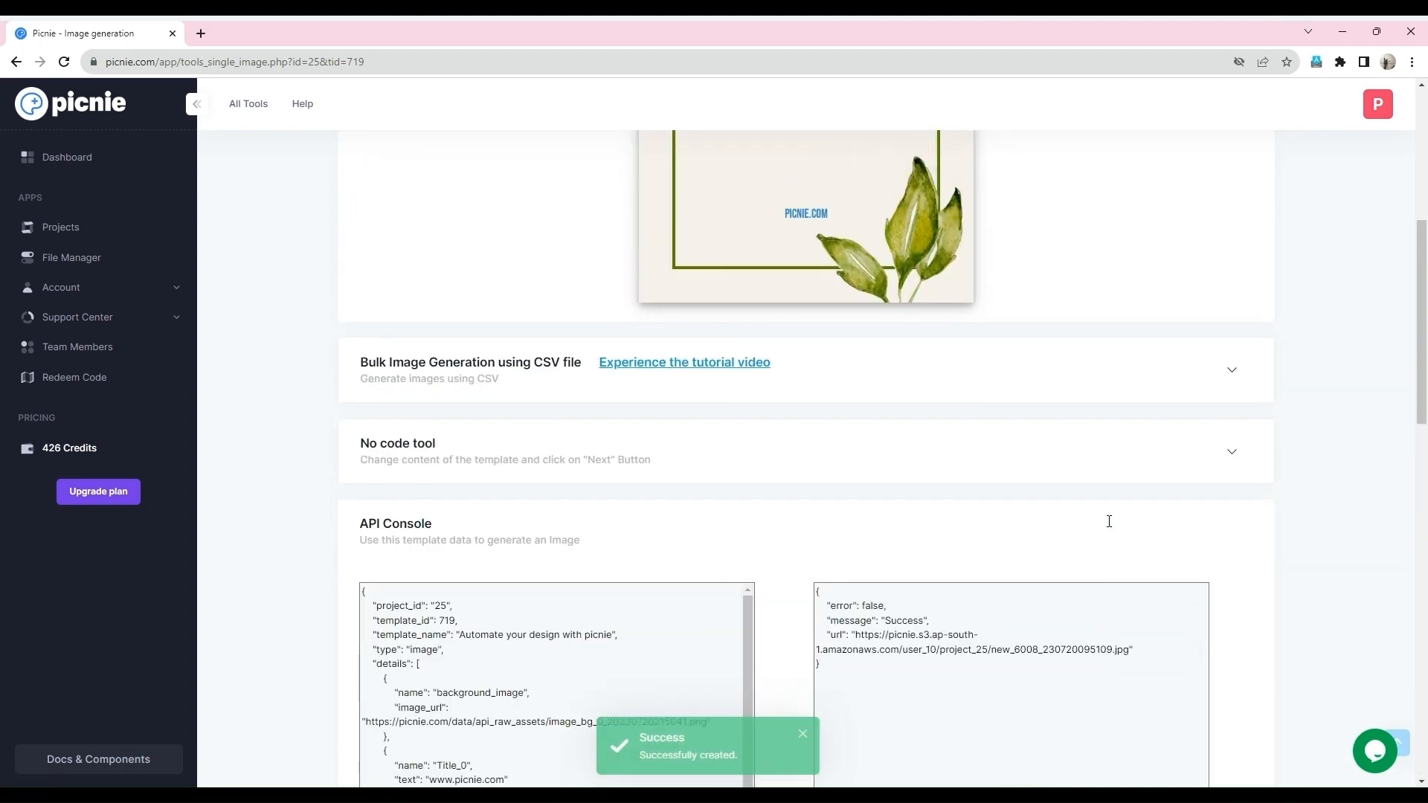
{"action": "scroll", "coordinate": [1108, 522], "scroll_direction": "up", "scroll_amount": 7}
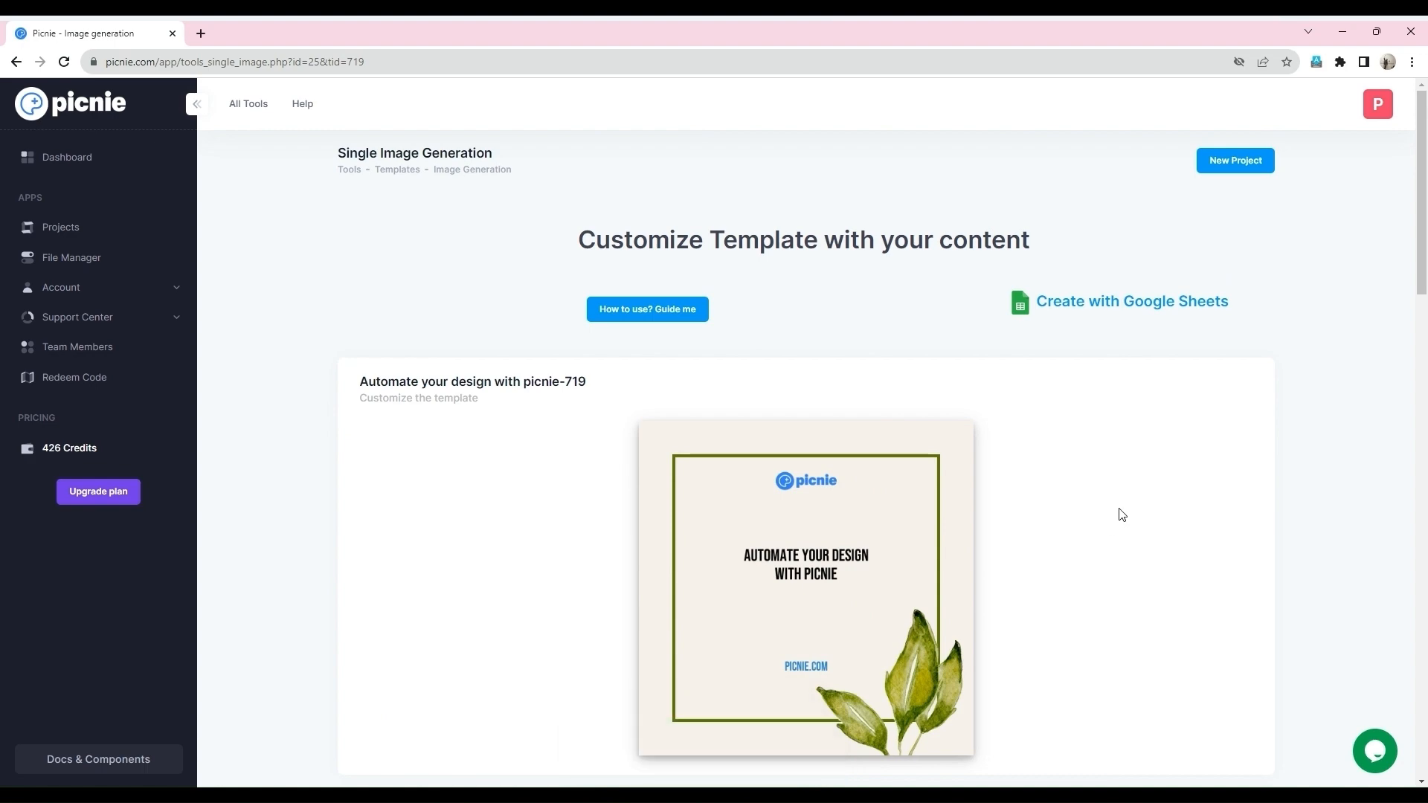
{"action": "left_click_drag", "start_coordinate": [1421, 223], "coordinate": [1342, 256]}
- Open the Image generation tool's template collection and browse the available templates
{"action": "mouse_move", "coordinate": [253, 113]}
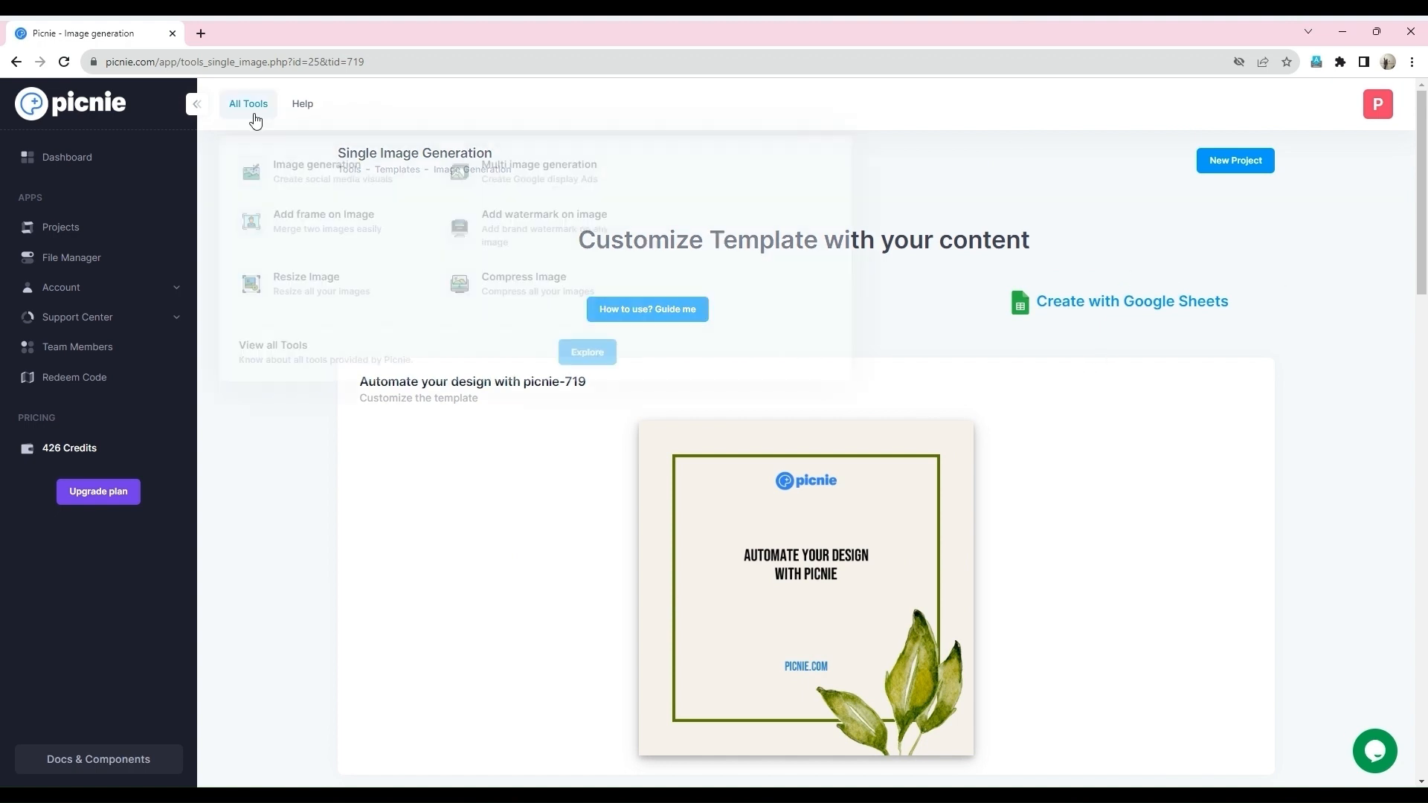
{"action": "left_click", "coordinate": [279, 158]}
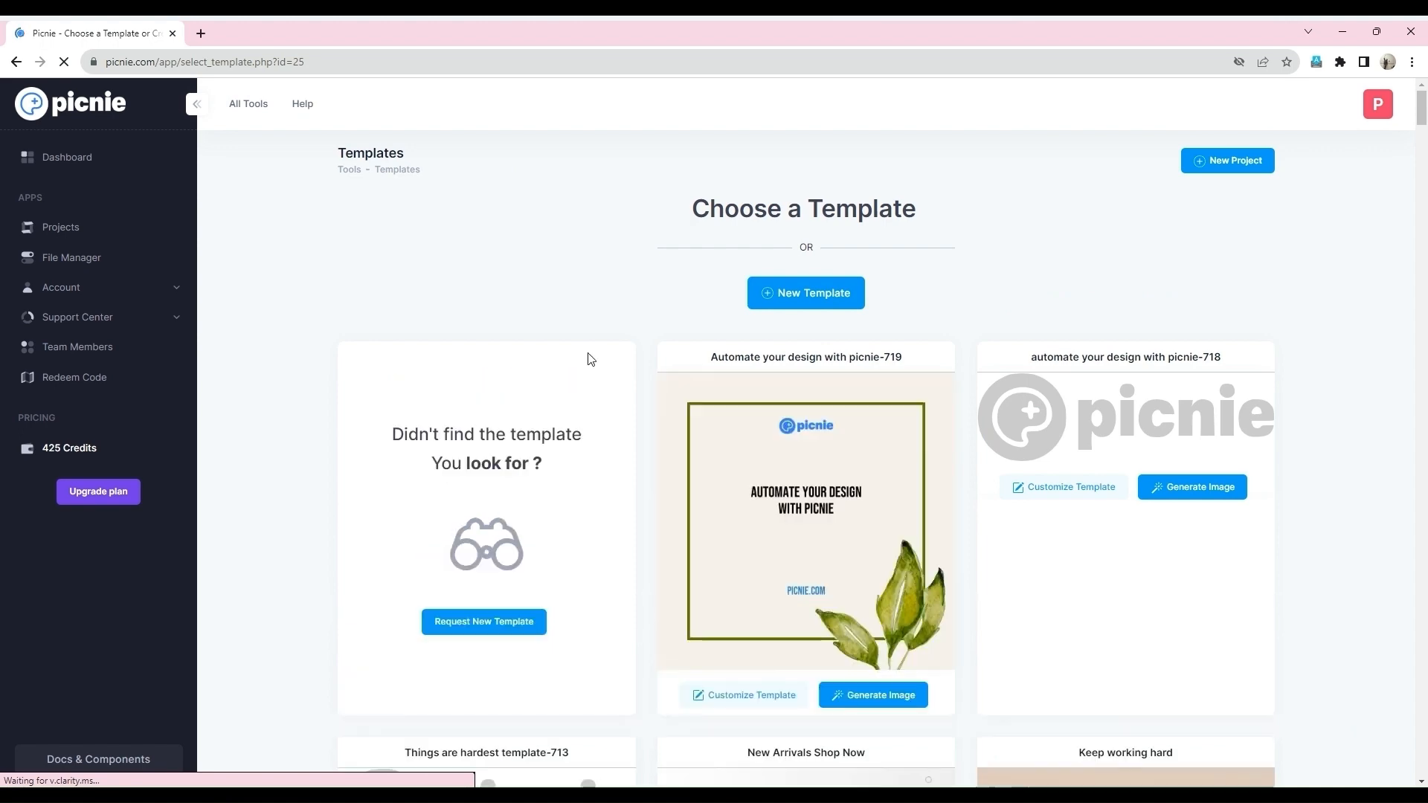
{"action": "scroll", "coordinate": [594, 491], "scroll_direction": "down", "scroll_amount": 5}
{"action": "scroll", "coordinate": [595, 499], "scroll_direction": "down", "scroll_amount": 8}
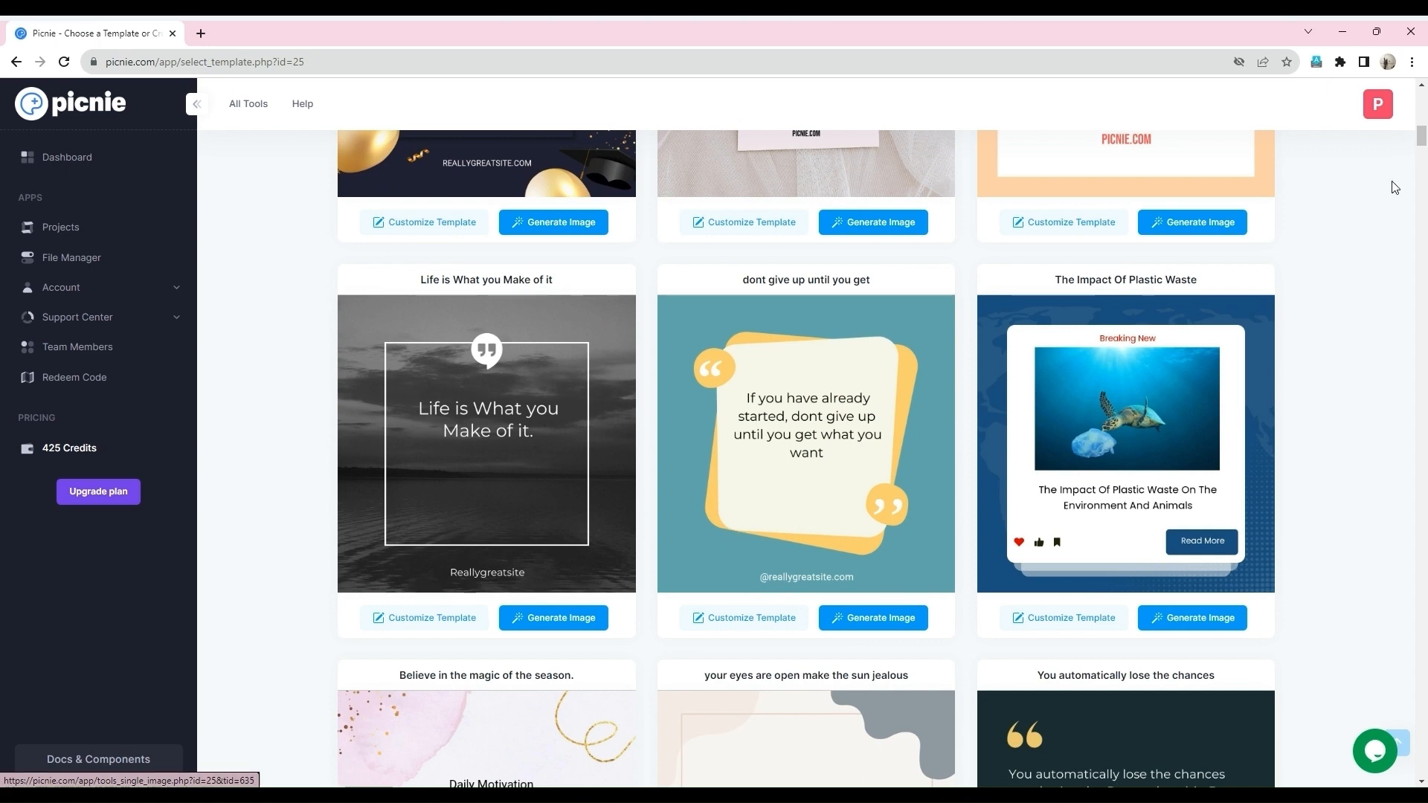
- Sign out of the Picnie account
{"action": "left_click", "coordinate": [1379, 110]}
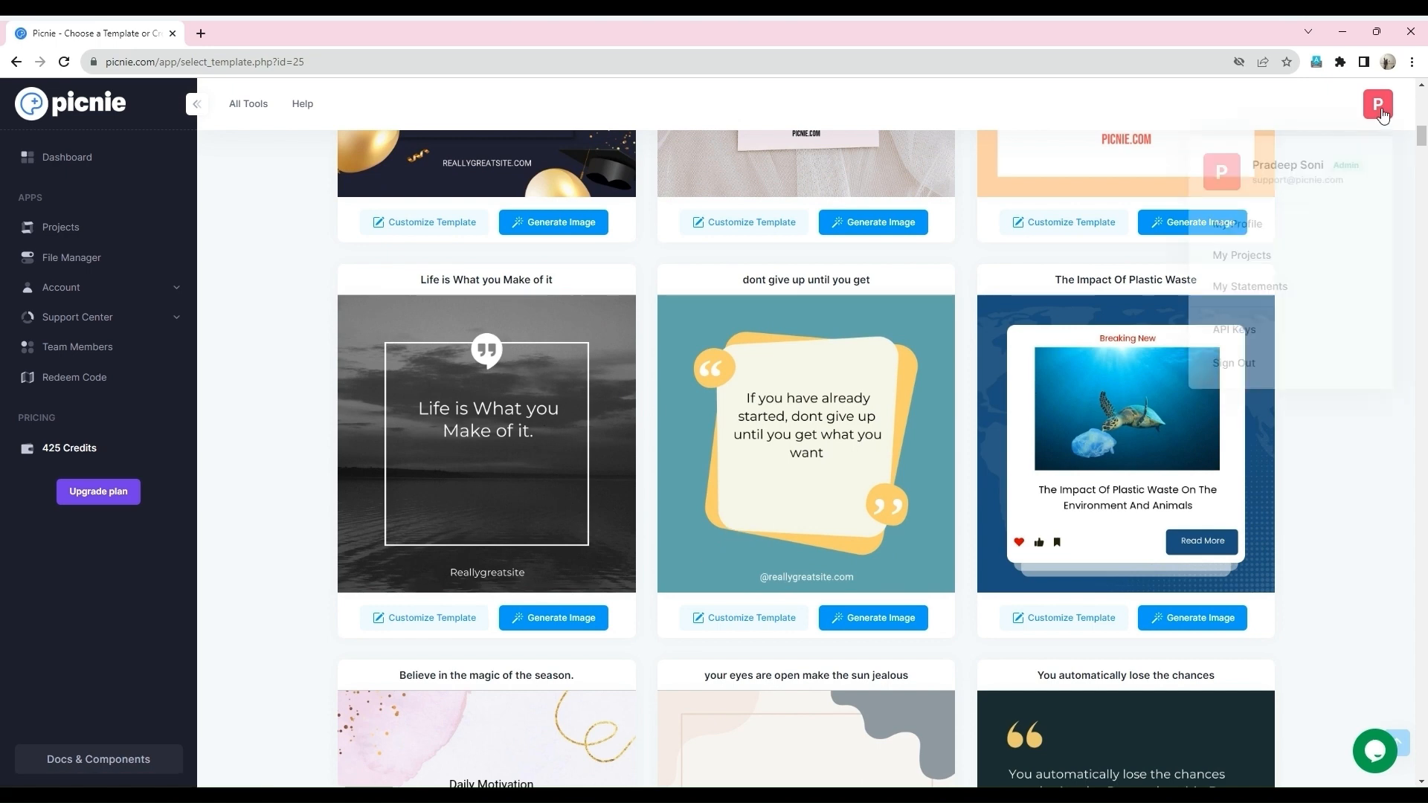
{"action": "left_click", "coordinate": [1219, 363]}
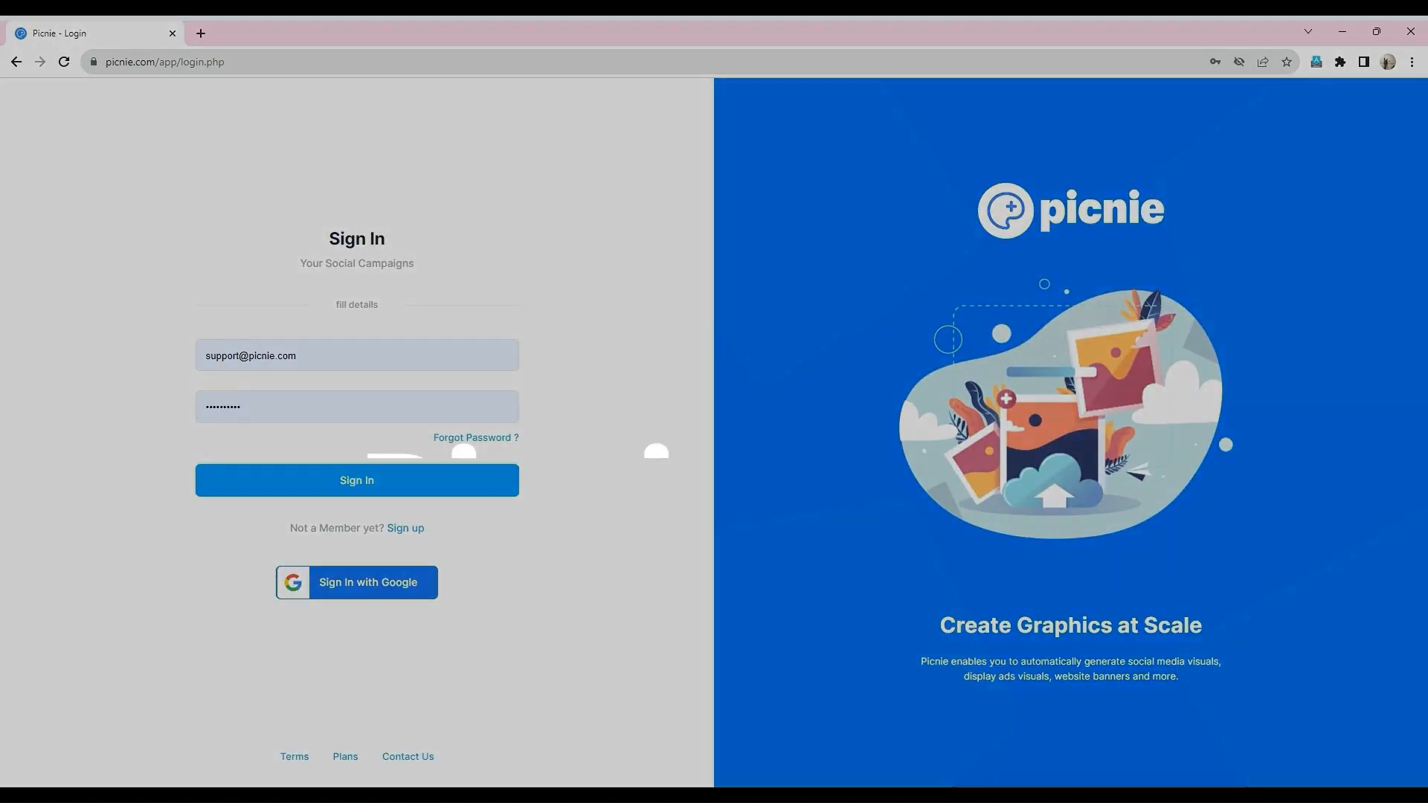